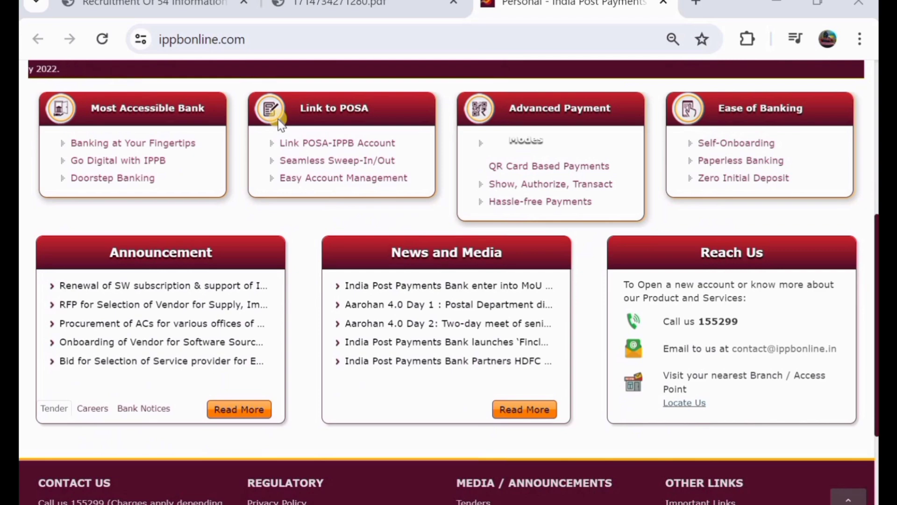
- Open the IPPB recruitment PDF 1714734271280.pdf for 54 IT Executives on contract basis
{"action": "scroll", "coordinate": [280, 124], "scroll_direction": "down", "scroll_amount": 1}
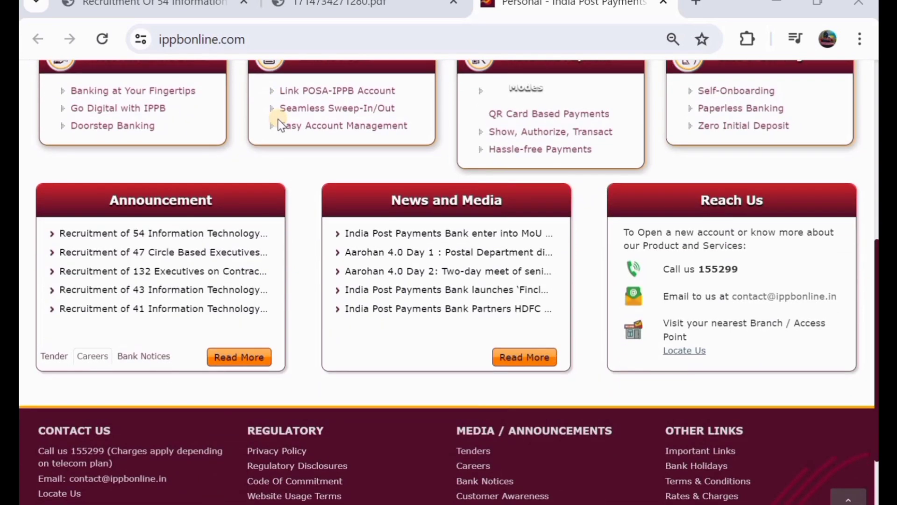
{"action": "scroll", "coordinate": [279, 124], "scroll_direction": "up", "scroll_amount": 3}
{"action": "scroll", "coordinate": [279, 123], "scroll_direction": "up", "scroll_amount": 5}
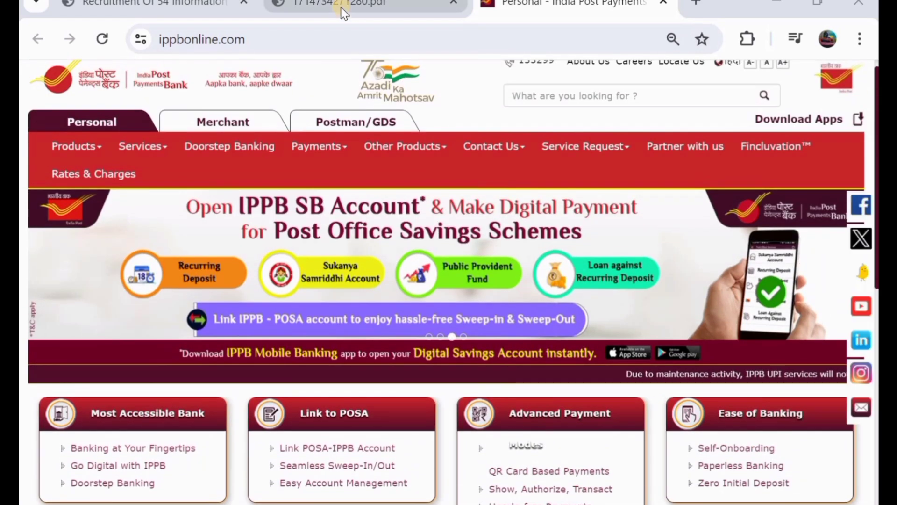
{"action": "left_click", "coordinate": [344, 10]}
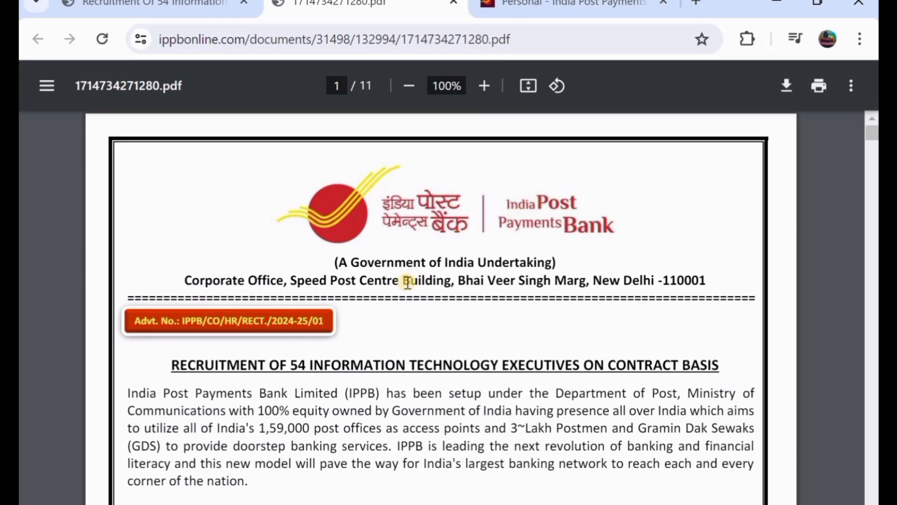
- Read page 1's Important Dates and vacancy table, continuing into page 2's posting details
{"action": "scroll", "coordinate": [290, 351], "scroll_direction": "down", "scroll_amount": 1}
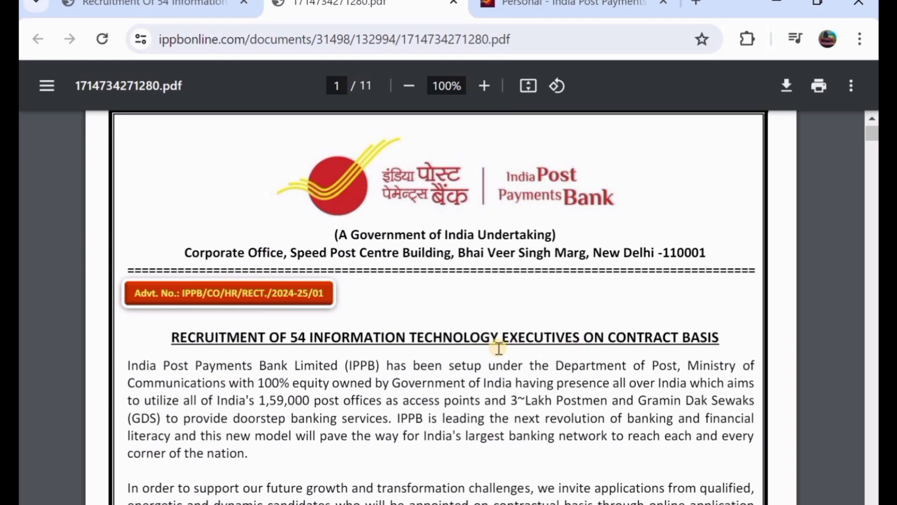
{"action": "scroll", "coordinate": [499, 349], "scroll_direction": "down", "scroll_amount": 3}
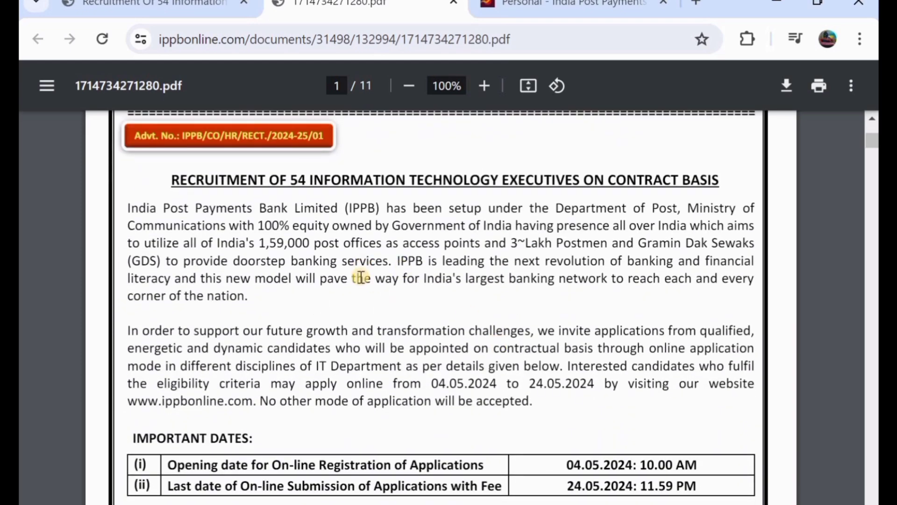
{"action": "scroll", "coordinate": [361, 277], "scroll_direction": "down", "scroll_amount": 2}
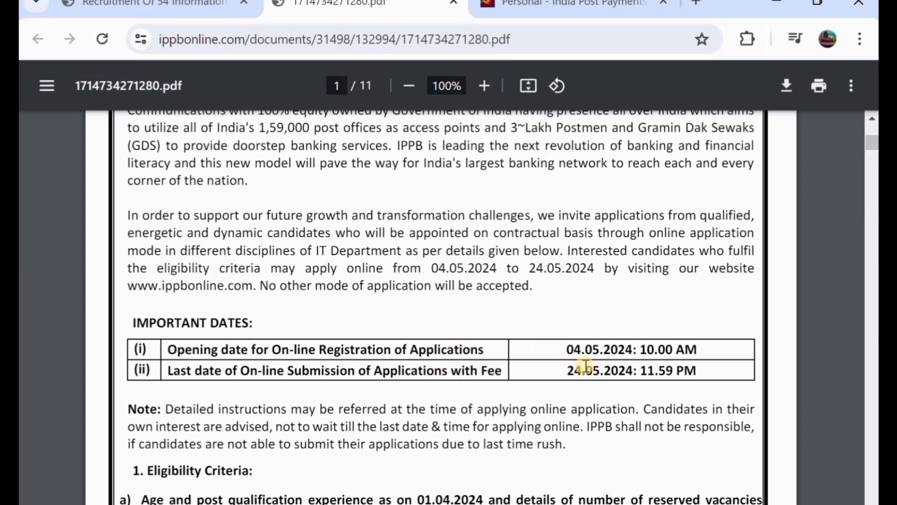
{"action": "scroll", "coordinate": [585, 362], "scroll_direction": "down", "scroll_amount": 1}
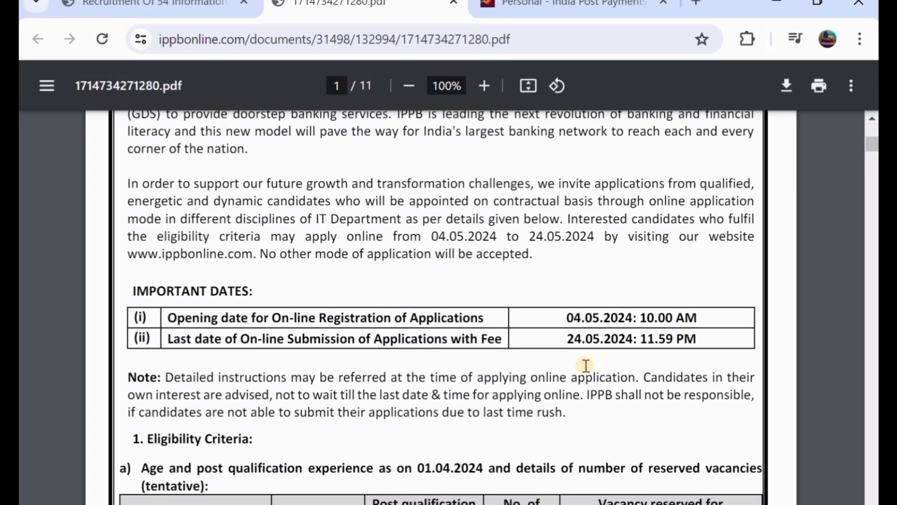
{"action": "scroll", "coordinate": [467, 330], "scroll_direction": "down", "scroll_amount": 2}
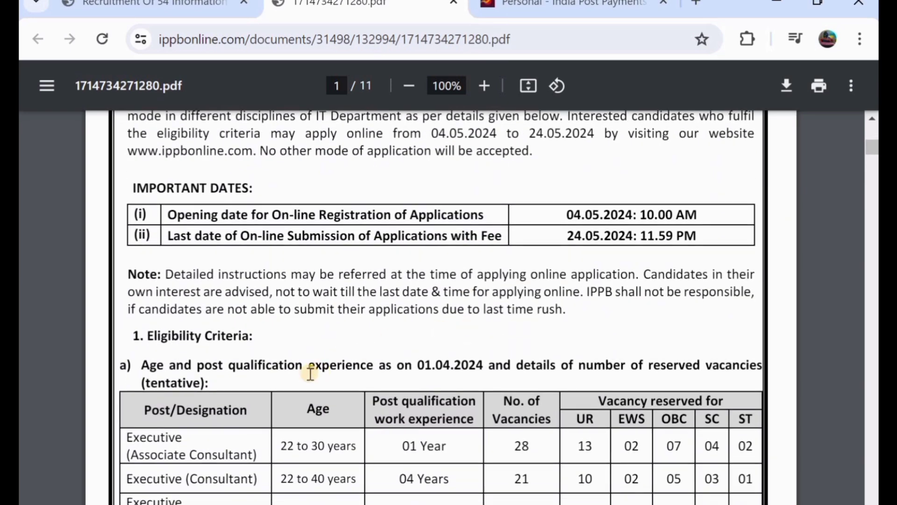
{"action": "scroll", "coordinate": [268, 365], "scroll_direction": "down", "scroll_amount": 1}
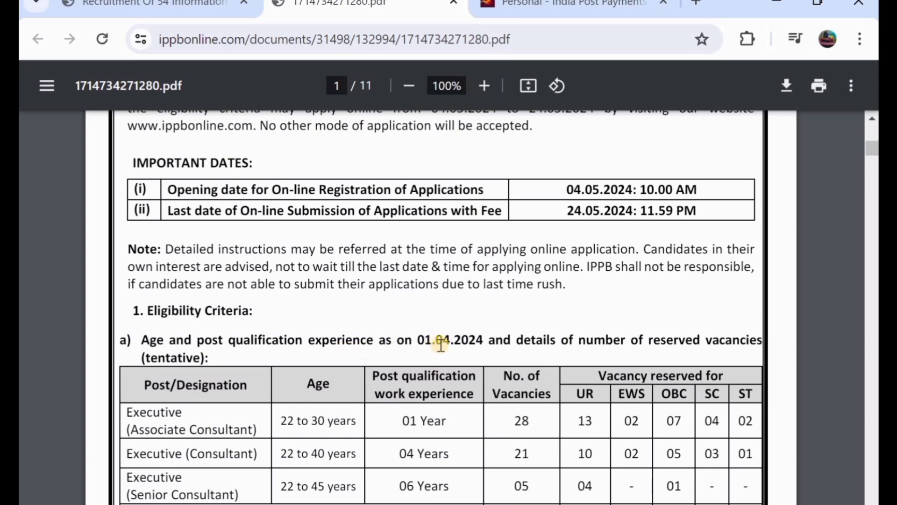
{"action": "scroll", "coordinate": [441, 345], "scroll_direction": "down", "scroll_amount": 2}
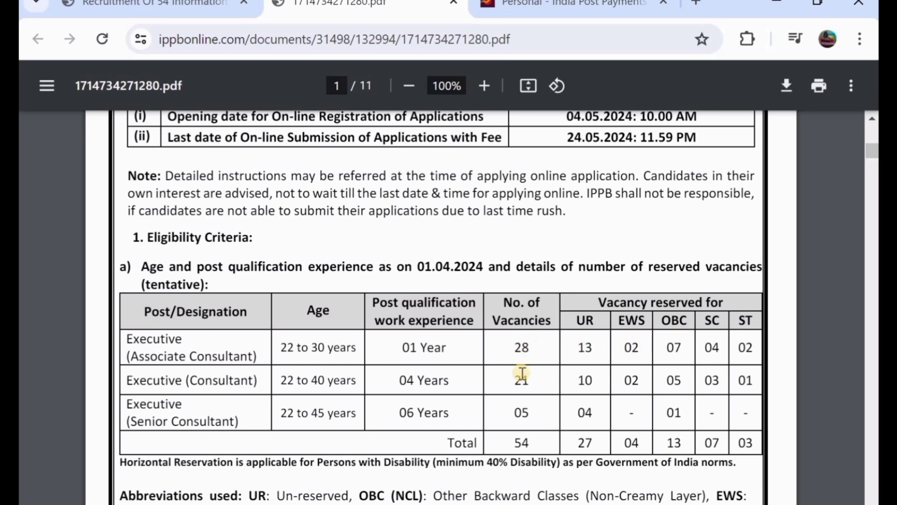
{"action": "scroll", "coordinate": [521, 373], "scroll_direction": "down", "scroll_amount": 1}
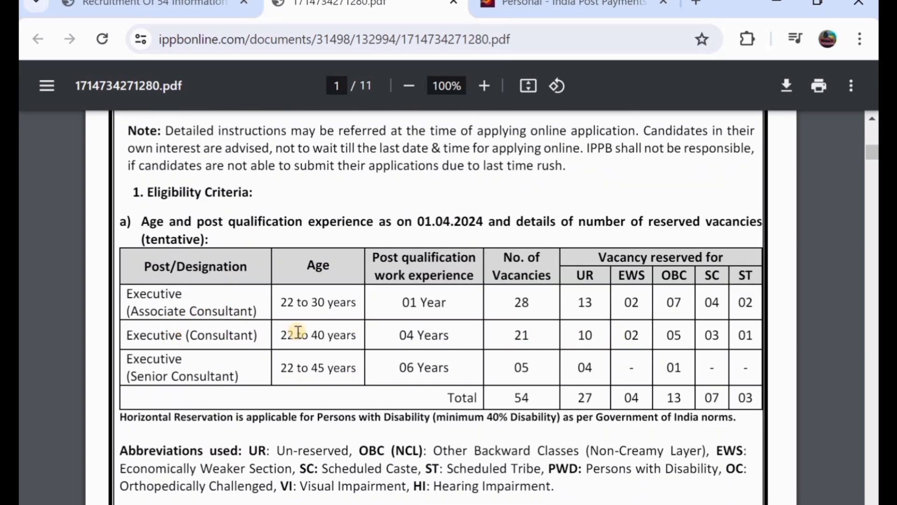
{"action": "scroll", "coordinate": [372, 319], "scroll_direction": "down", "scroll_amount": 1}
{"action": "scroll", "coordinate": [372, 320], "scroll_direction": "down", "scroll_amount": 1}
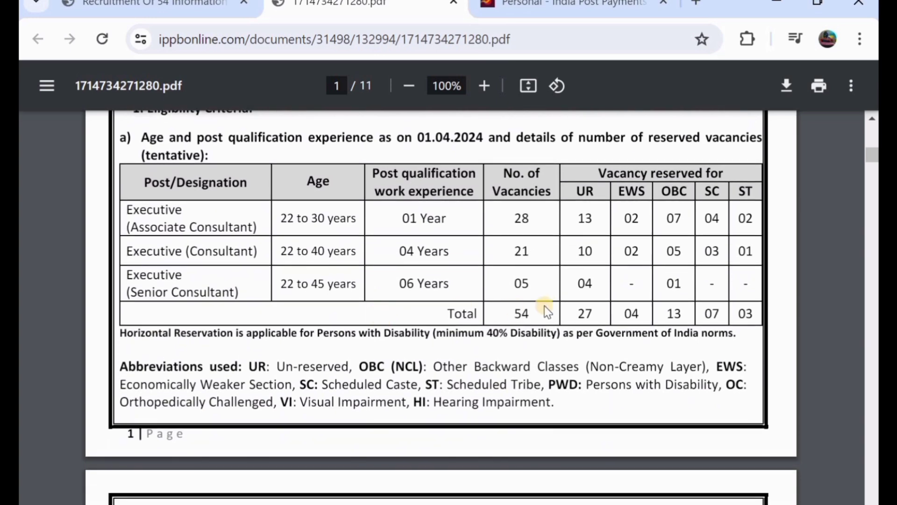
{"action": "scroll", "coordinate": [539, 319], "scroll_direction": "down", "scroll_amount": 6}
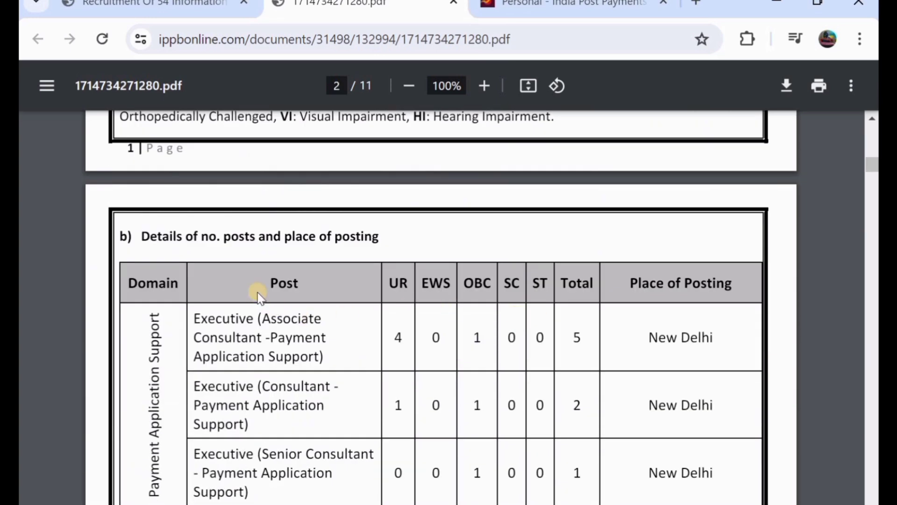
- Read pages 2–5 of the advertisement covering posting places and eligibility for each Executive post
{"action": "scroll", "coordinate": [274, 357], "scroll_direction": "down", "scroll_amount": 1}
{"action": "scroll", "coordinate": [273, 357], "scroll_direction": "down", "scroll_amount": 1}
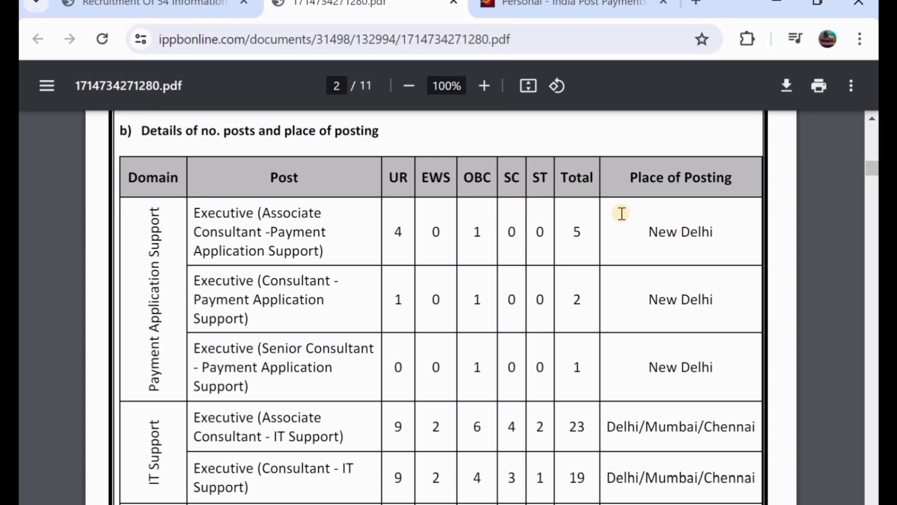
{"action": "scroll", "coordinate": [444, 211], "scroll_direction": "down", "scroll_amount": 8}
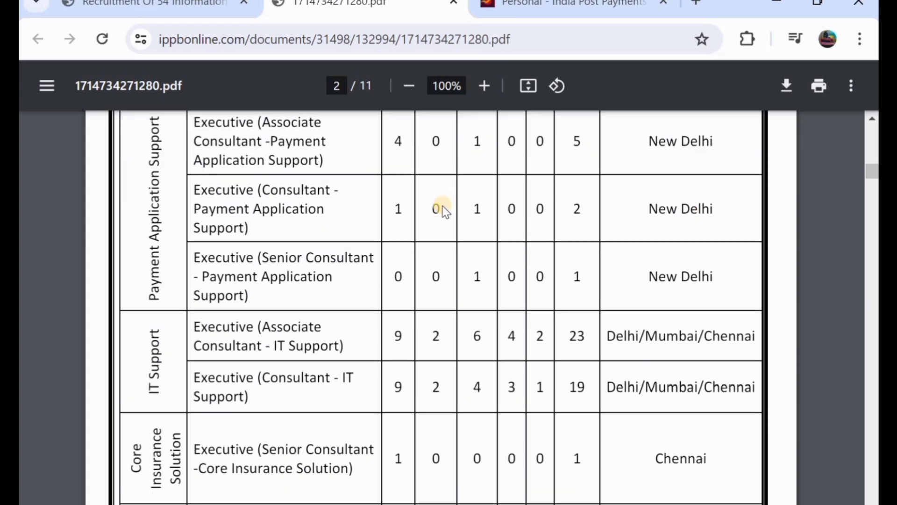
{"action": "scroll", "coordinate": [445, 211], "scroll_direction": "down", "scroll_amount": 4}
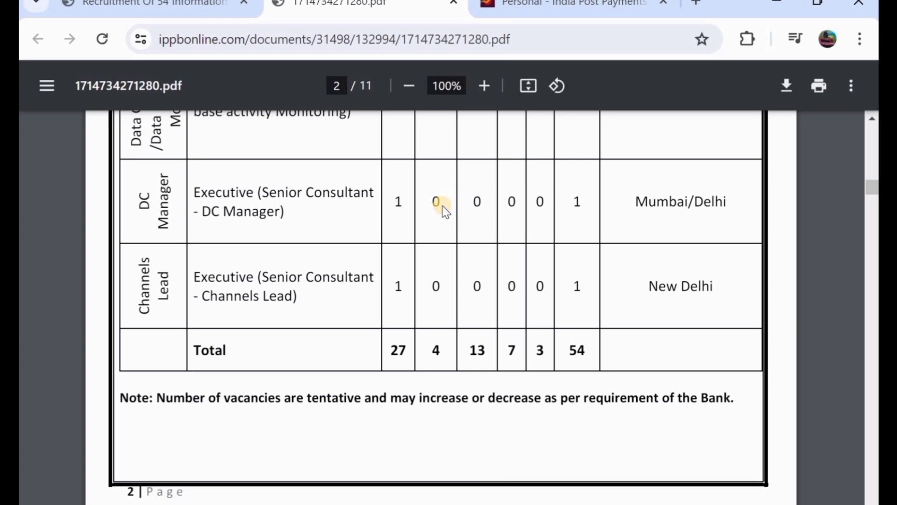
{"action": "scroll", "coordinate": [444, 211], "scroll_direction": "down", "scroll_amount": 7}
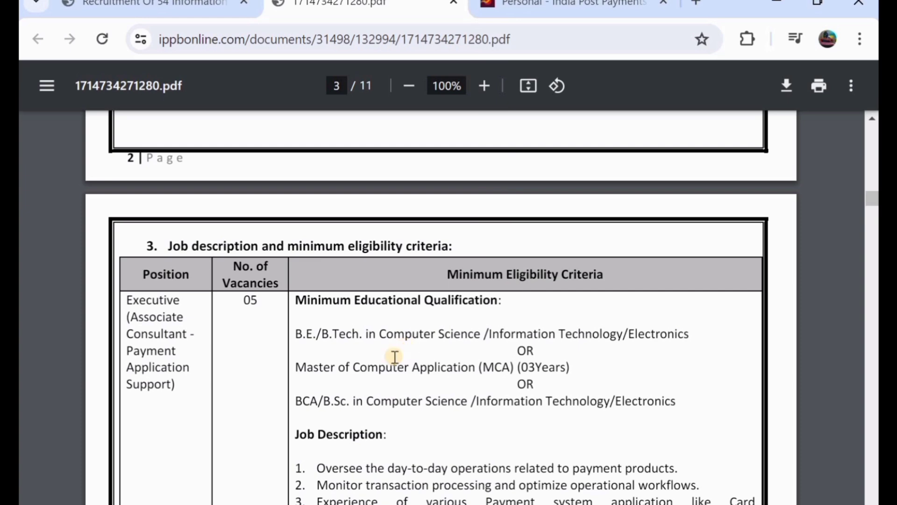
{"action": "scroll", "coordinate": [356, 363], "scroll_direction": "down", "scroll_amount": 1}
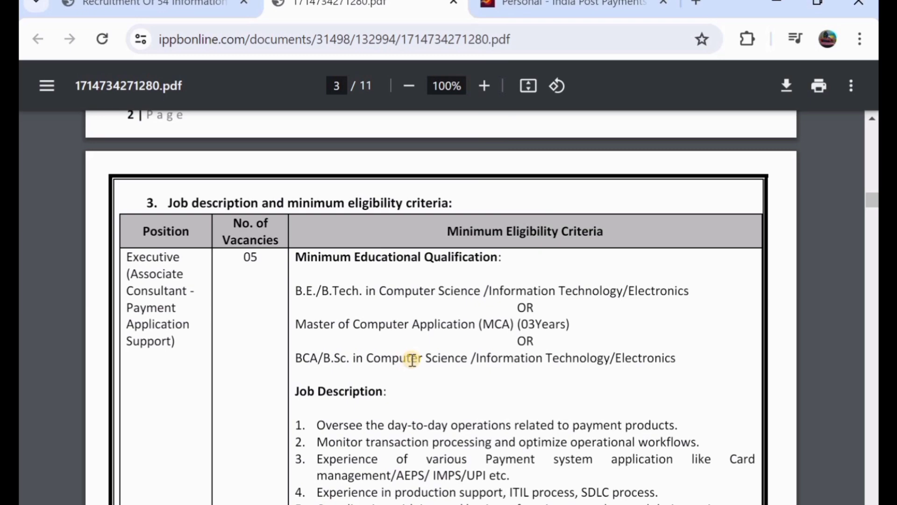
{"action": "scroll", "coordinate": [413, 359], "scroll_direction": "down", "scroll_amount": 6}
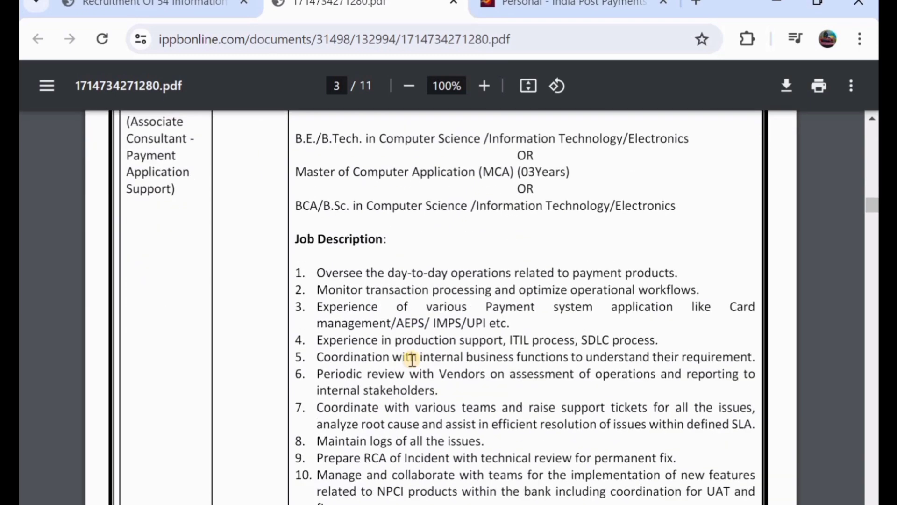
{"action": "scroll", "coordinate": [412, 359], "scroll_direction": "down", "scroll_amount": 8}
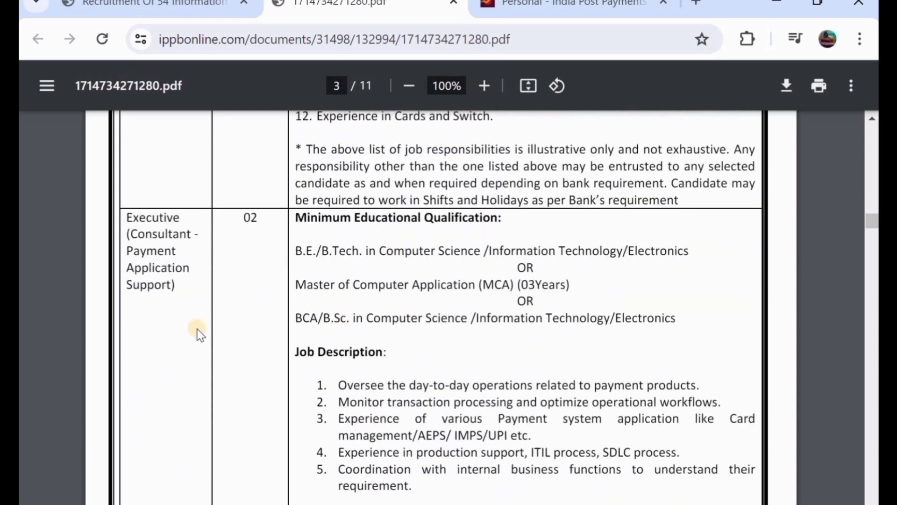
{"action": "scroll", "coordinate": [314, 312], "scroll_direction": "down", "scroll_amount": 13}
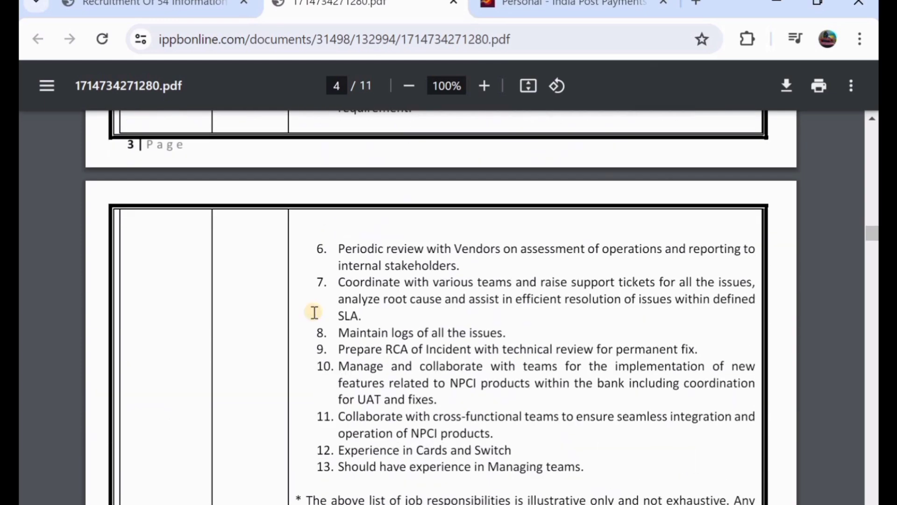
{"action": "scroll", "coordinate": [314, 312], "scroll_direction": "down", "scroll_amount": 14}
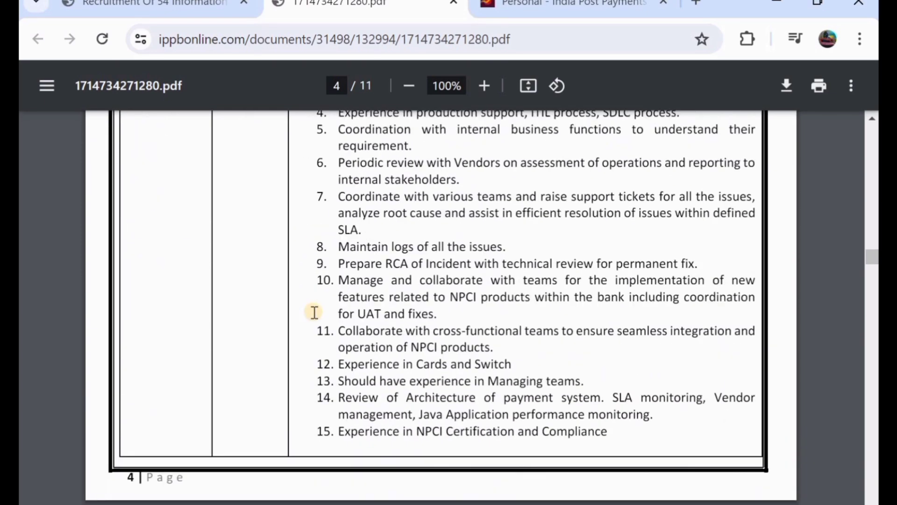
{"action": "scroll", "coordinate": [315, 312], "scroll_direction": "down", "scroll_amount": 4}
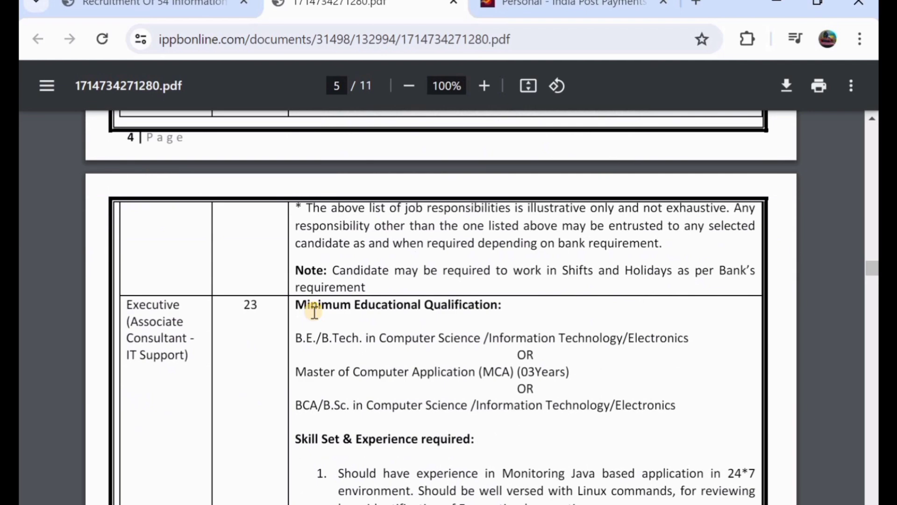
{"action": "scroll", "coordinate": [314, 312], "scroll_direction": "down", "scroll_amount": 7}
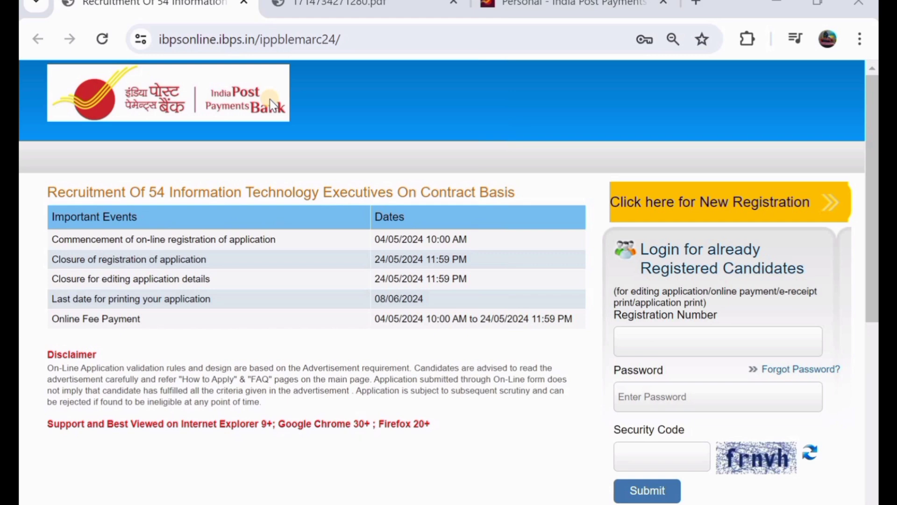
- Review the Important Events table and start a New Registration for the IT Executive recruitment
{"action": "scroll", "coordinate": [271, 100], "scroll_direction": "down", "scroll_amount": 1}
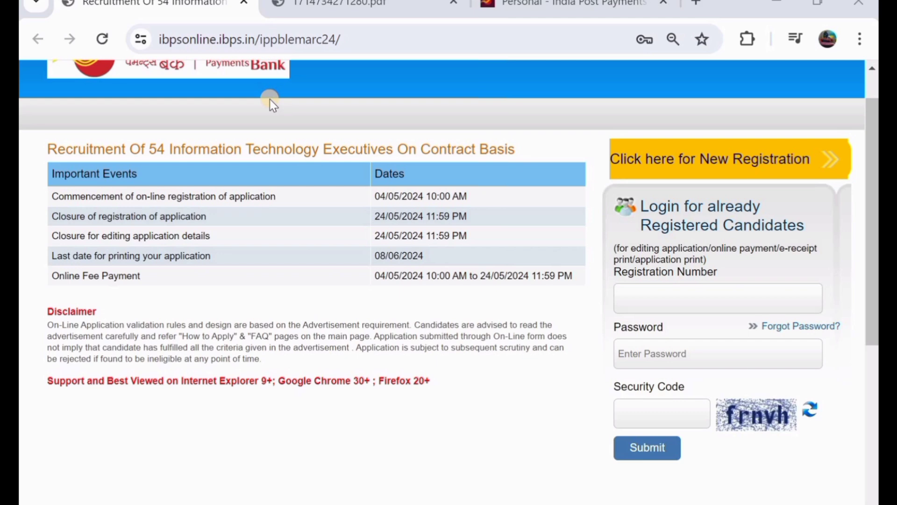
{"action": "scroll", "coordinate": [270, 99], "scroll_direction": "up", "scroll_amount": 1}
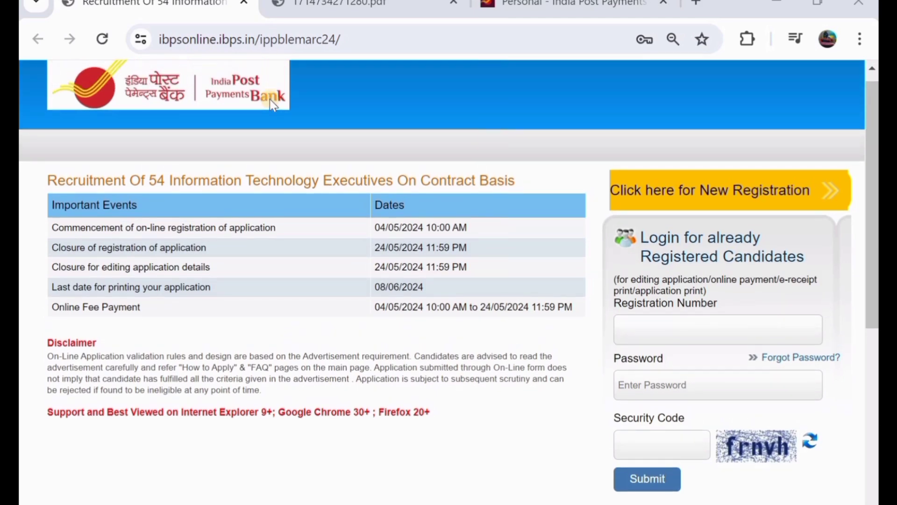
{"action": "scroll", "coordinate": [271, 99], "scroll_direction": "up", "scroll_amount": 1}
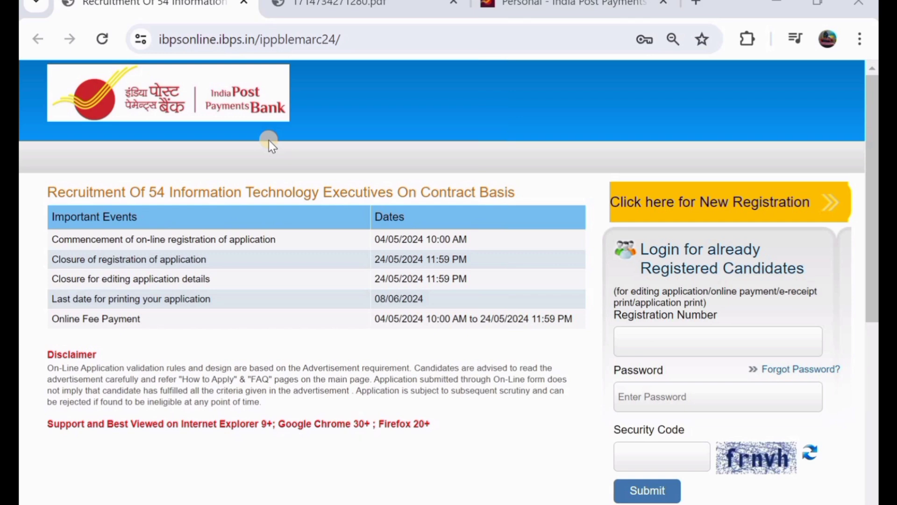
{"action": "scroll", "coordinate": [268, 140], "scroll_direction": "down", "scroll_amount": 1}
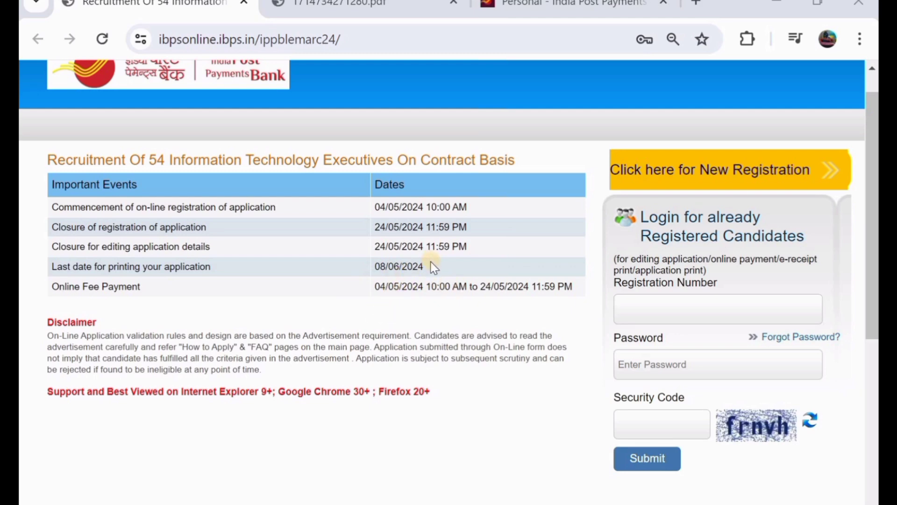
{"action": "scroll", "coordinate": [434, 273], "scroll_direction": "down", "scroll_amount": 1}
{"action": "scroll", "coordinate": [672, 169], "scroll_direction": "up", "scroll_amount": 2}
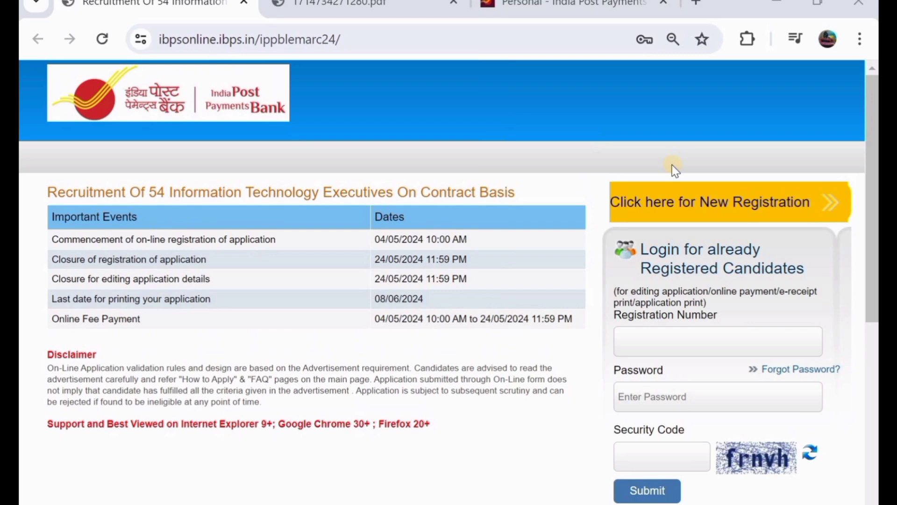
{"action": "left_click", "coordinate": [681, 205]}
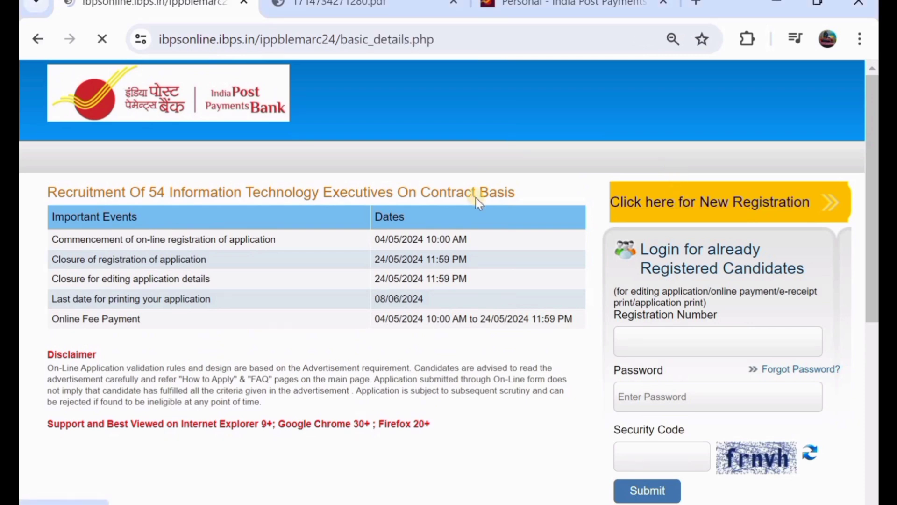
- Enter the candidate's first name and move to its confirmation field
{"action": "scroll", "coordinate": [476, 203], "scroll_direction": "down", "scroll_amount": 1}
{"action": "scroll", "coordinate": [476, 201], "scroll_direction": "down", "scroll_amount": 1}
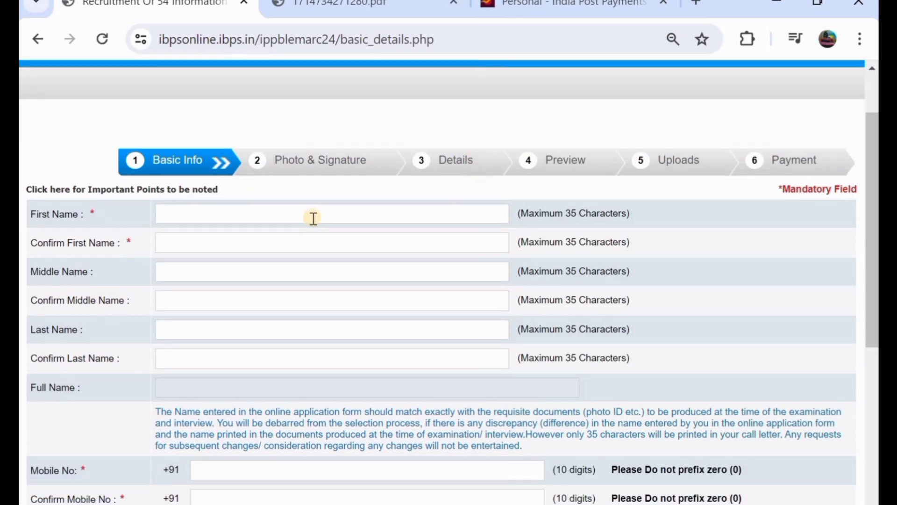
{"action": "scroll", "coordinate": [313, 219], "scroll_direction": "down", "scroll_amount": 1}
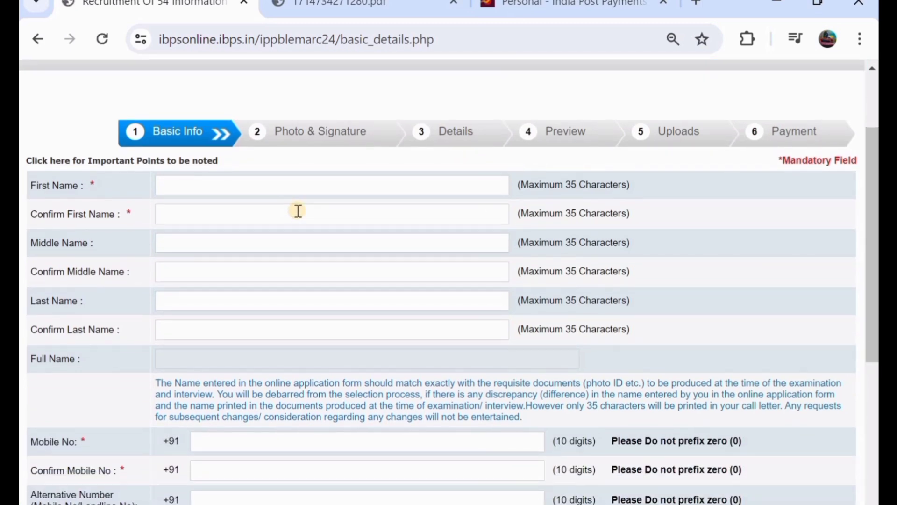
{"action": "left_click", "coordinate": [191, 185]}
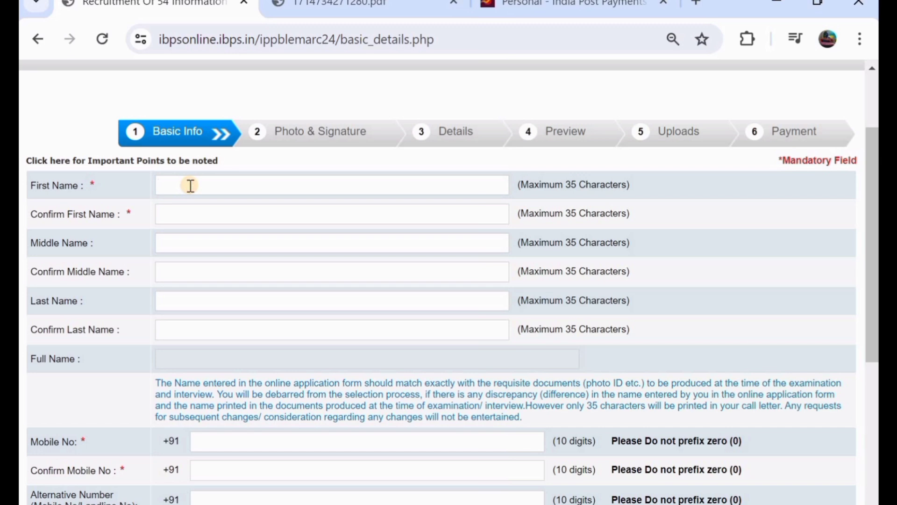
{"action": "left_click", "coordinate": [217, 214]}
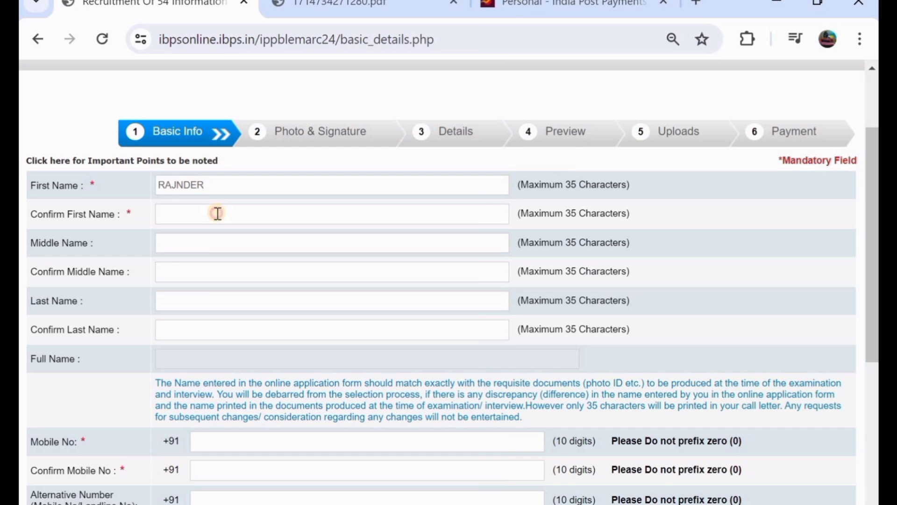
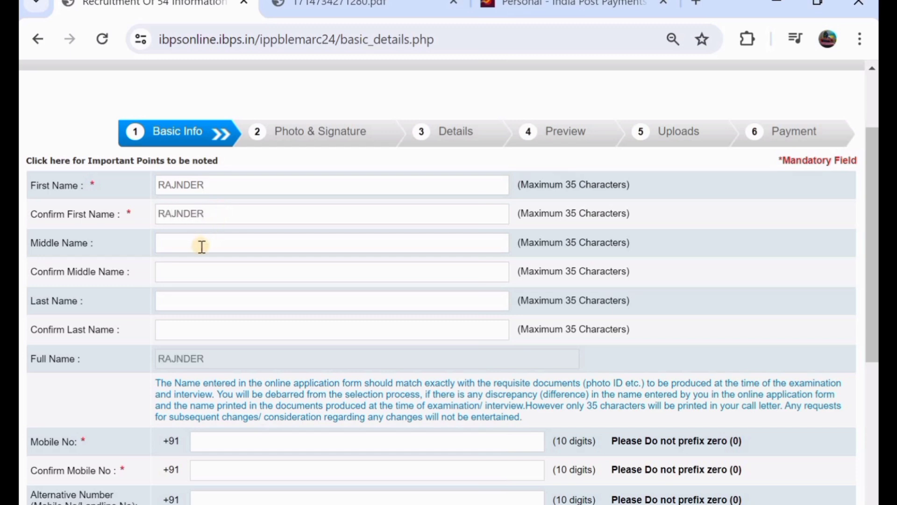
- Enter the candidate's last name and move to its confirmation field
{"action": "left_click", "coordinate": [205, 301]}
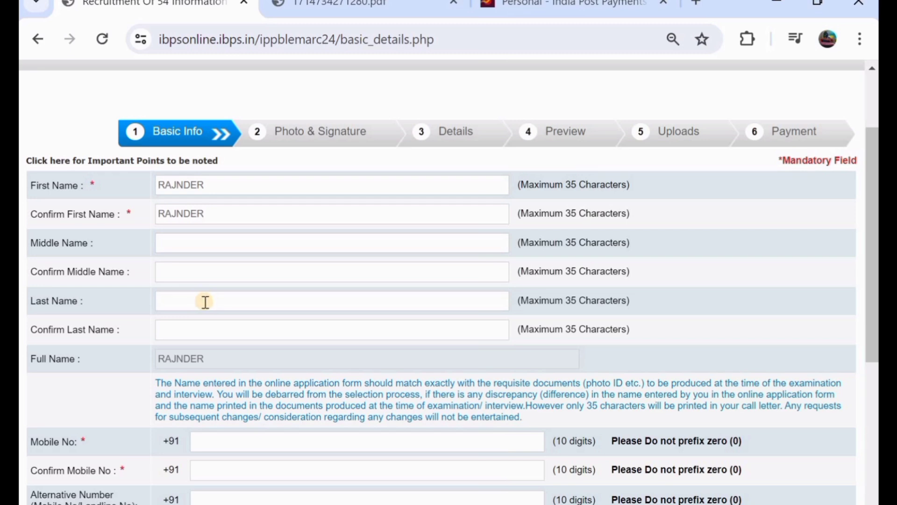
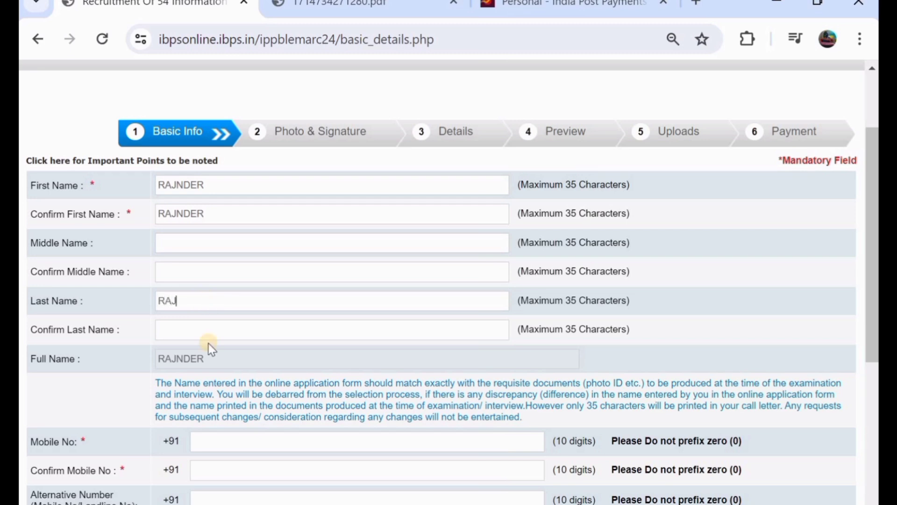
{"action": "left_click", "coordinate": [216, 336]}
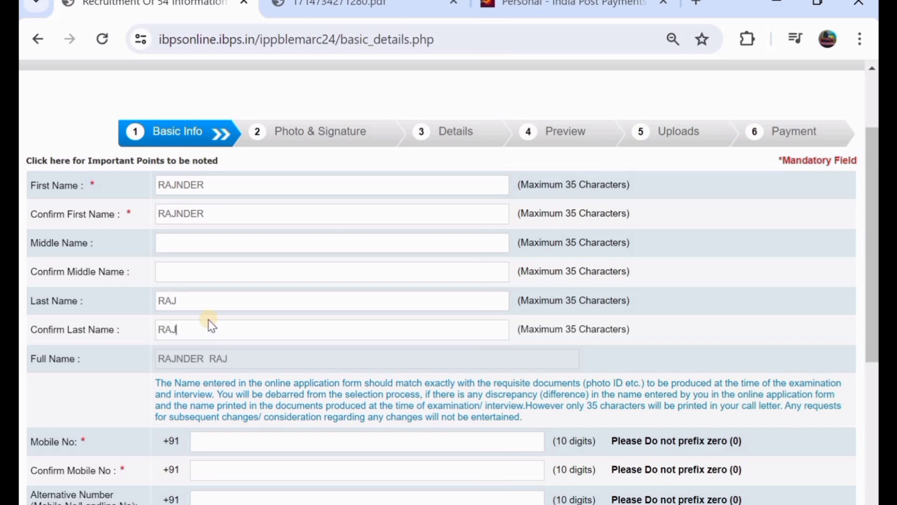
{"action": "scroll", "coordinate": [211, 326], "scroll_direction": "down", "scroll_amount": 3}
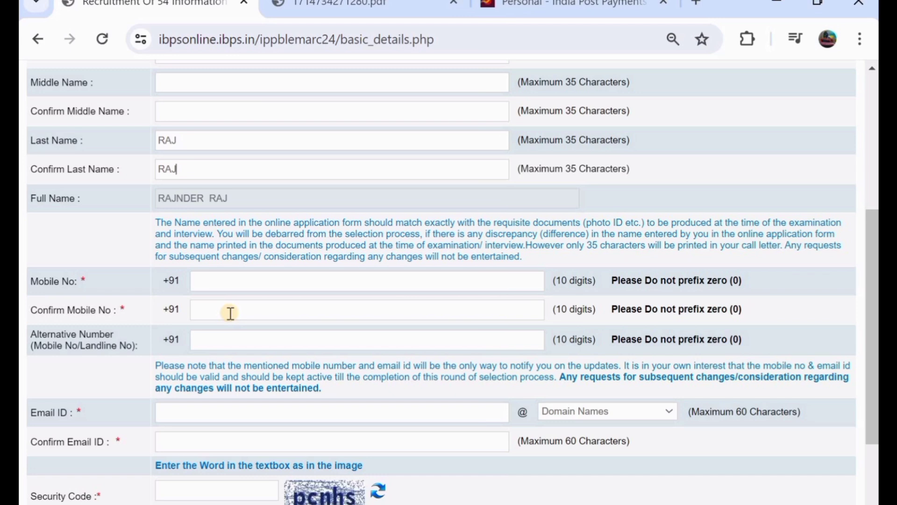
- Enter the candidate's e-mail ID, correcting a typo, with gmail.com as the domain
{"action": "scroll", "coordinate": [231, 313], "scroll_direction": "down", "scroll_amount": 2}
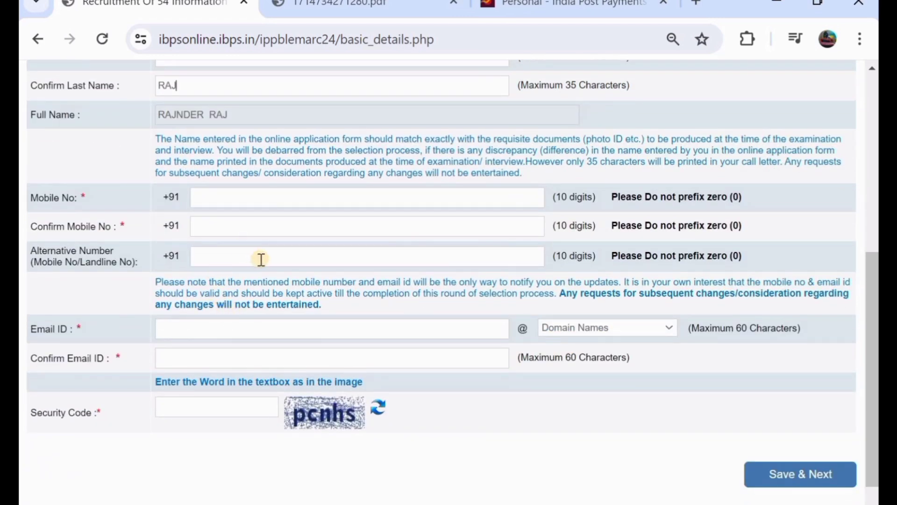
{"action": "left_click", "coordinate": [214, 332]}
{"action": "left_click", "coordinate": [564, 328]}
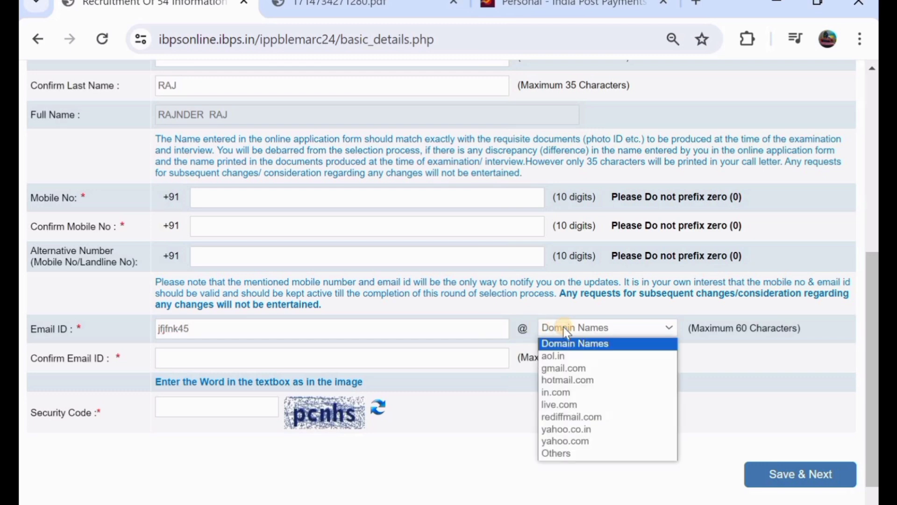
{"action": "left_click", "coordinate": [579, 367]}
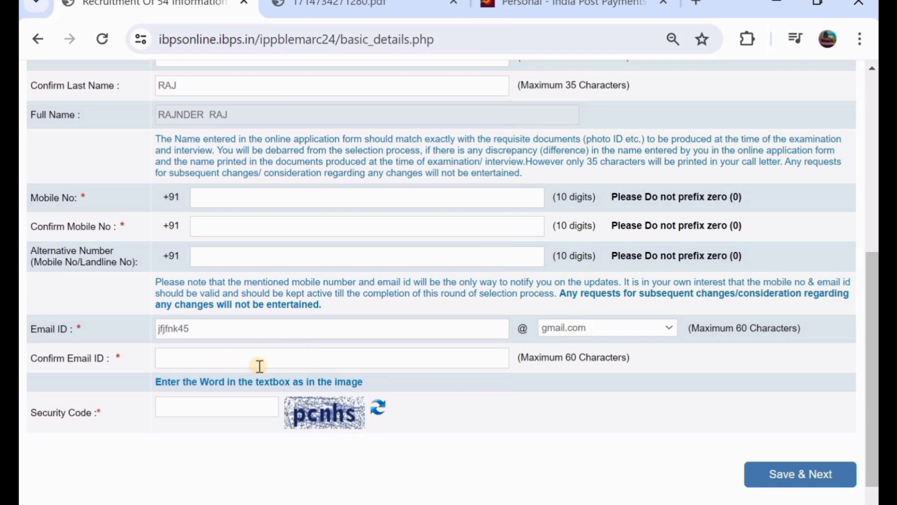
{"action": "scroll", "coordinate": [257, 369], "scroll_direction": "down", "scroll_amount": 1}
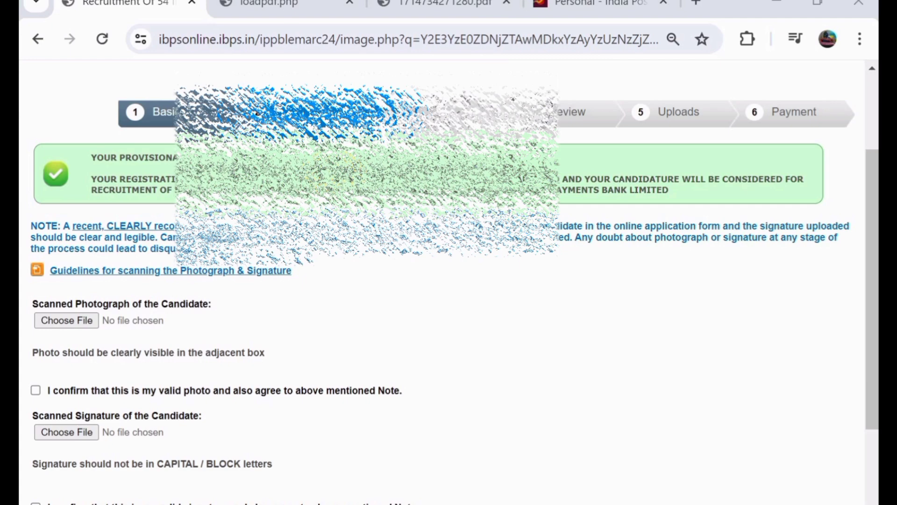
{"action": "scroll", "coordinate": [307, 266], "scroll_direction": "down", "scroll_amount": 1}
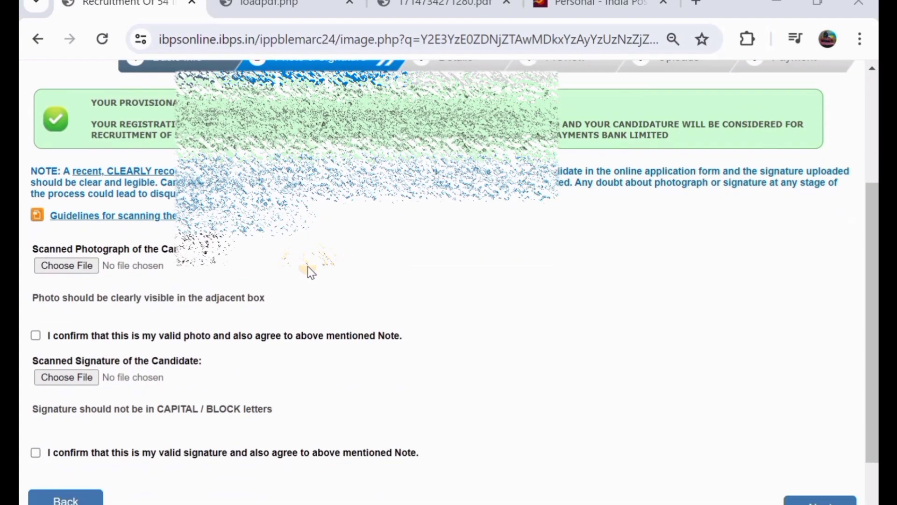
{"action": "scroll", "coordinate": [308, 265], "scroll_direction": "down", "scroll_amount": 1}
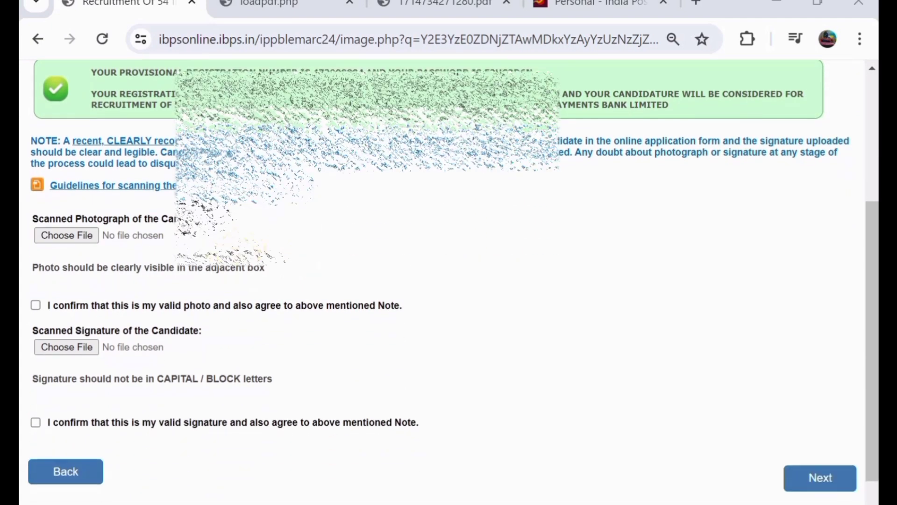
- Read the upload guidelines: photo 200 x 230 px, 20–50 kb; signature 140 x 60, 10–20 kb
{"action": "left_click", "coordinate": [270, 10]}
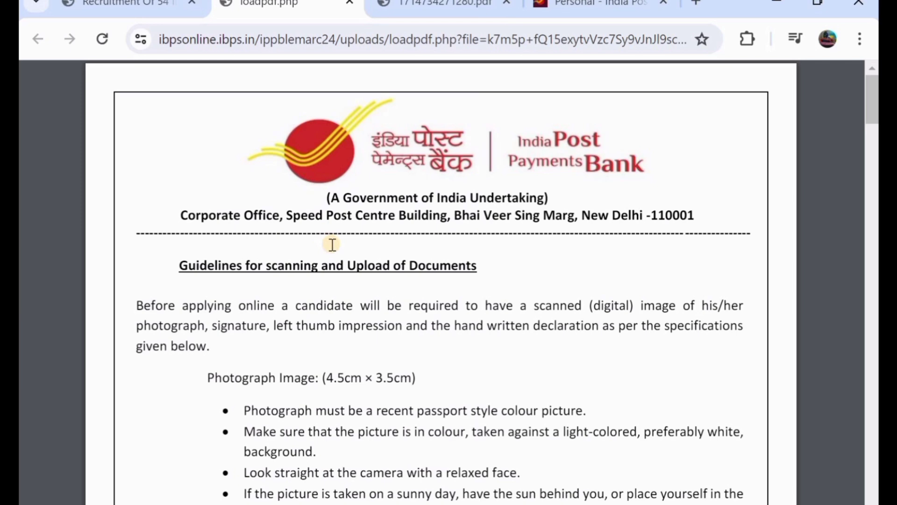
{"action": "scroll", "coordinate": [333, 244], "scroll_direction": "down", "scroll_amount": 3}
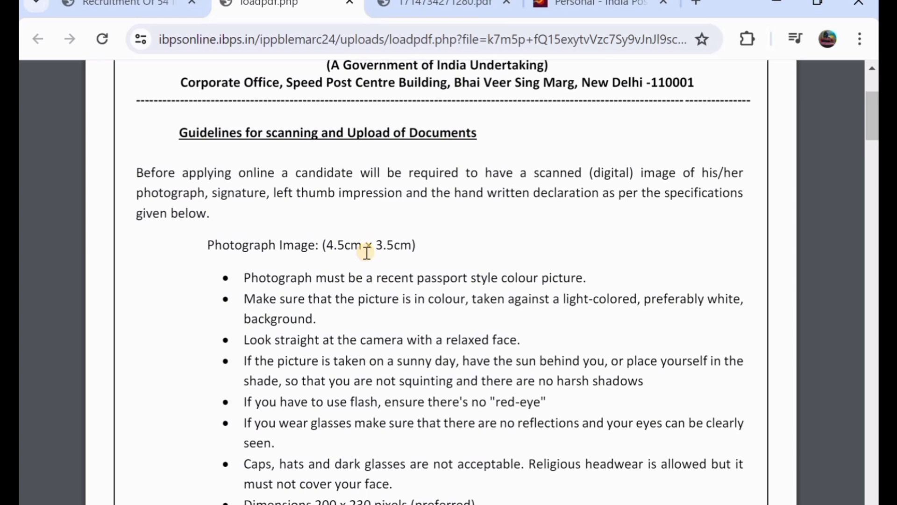
{"action": "scroll", "coordinate": [366, 253], "scroll_direction": "down", "scroll_amount": 4}
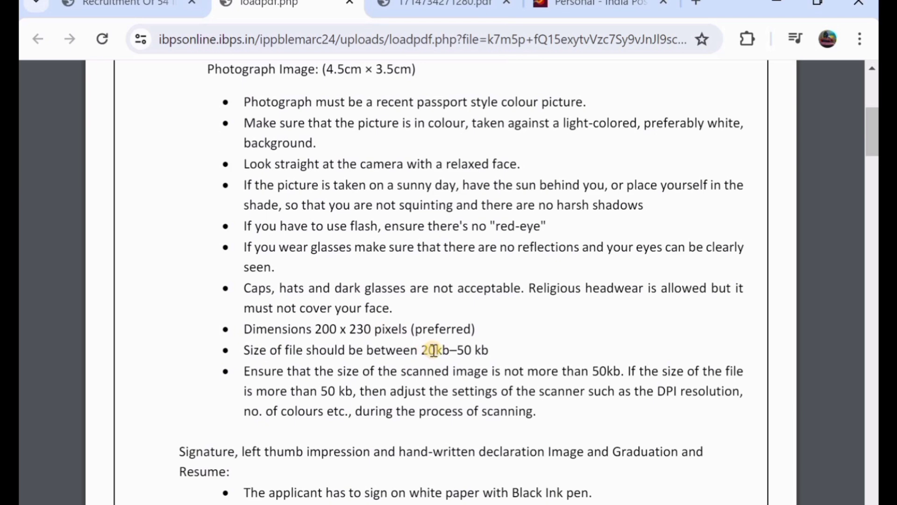
{"action": "scroll", "coordinate": [434, 350], "scroll_direction": "down", "scroll_amount": 3}
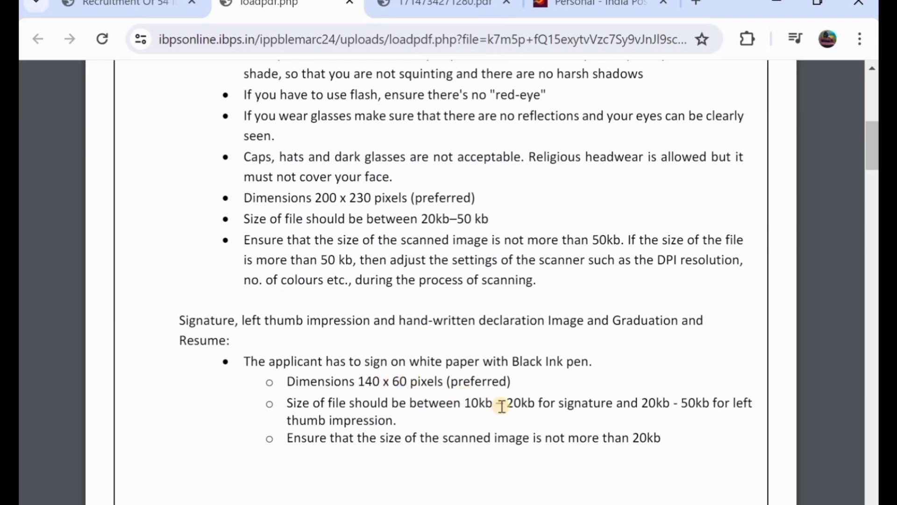
{"action": "scroll", "coordinate": [439, 348], "scroll_direction": "down", "scroll_amount": 1}
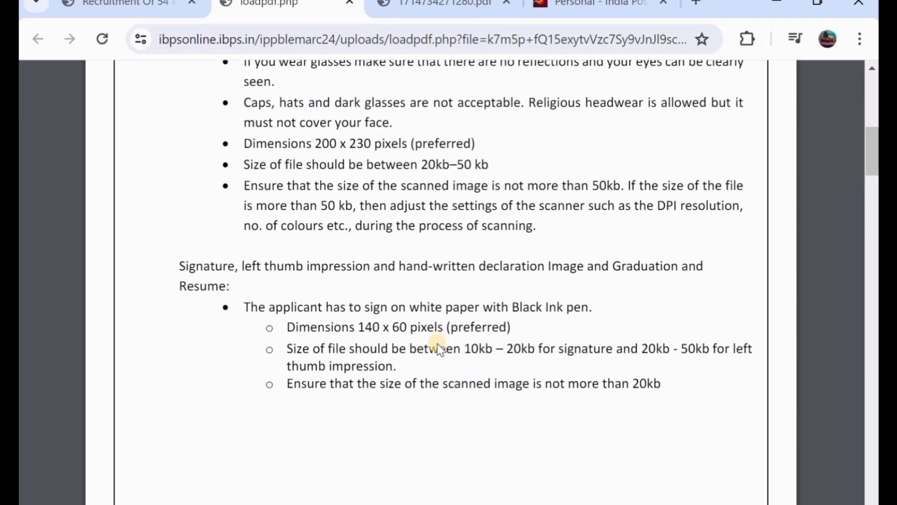
{"action": "scroll", "coordinate": [439, 348], "scroll_direction": "up", "scroll_amount": 3}
{"action": "scroll", "coordinate": [438, 349], "scroll_direction": "up", "scroll_amount": 2}
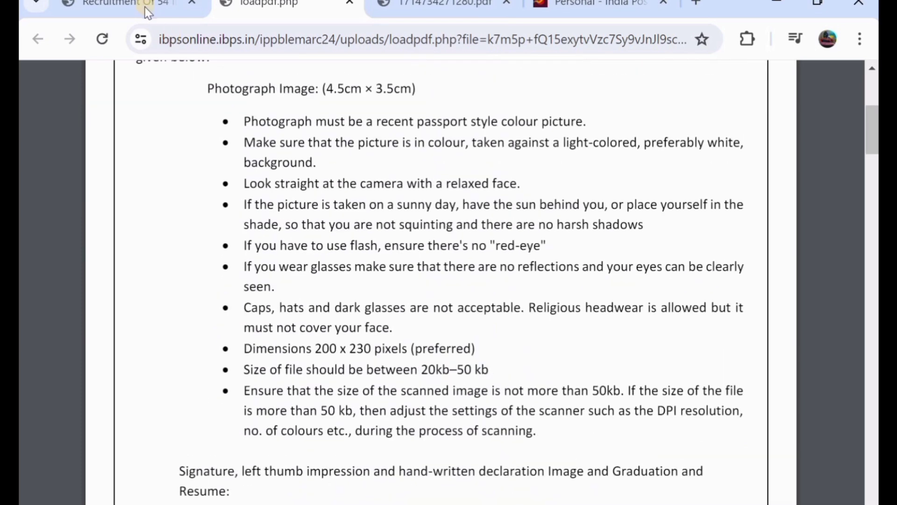
- Back on the application, confirm both photo and signature declarations and proceed to Details
{"action": "left_click", "coordinate": [145, 5]}
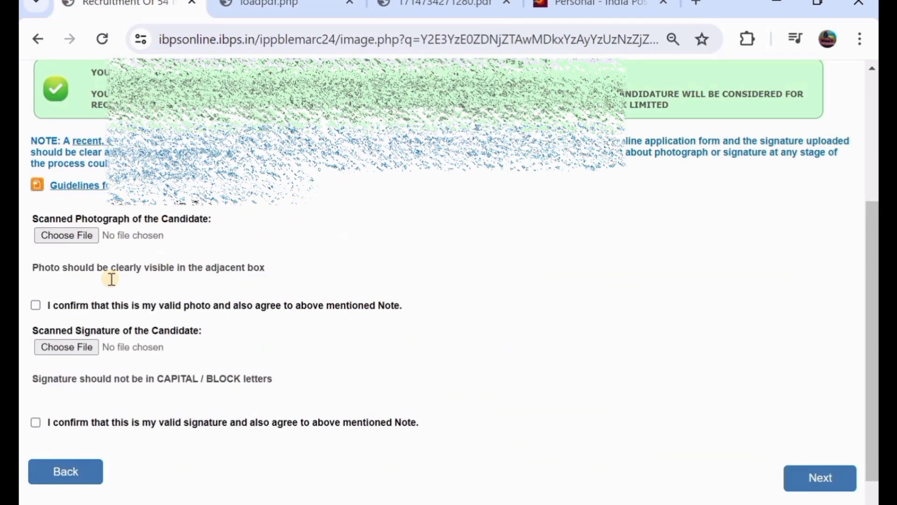
{"action": "left_click", "coordinate": [36, 305]}
{"action": "left_click", "coordinate": [35, 422]}
{"action": "scroll", "coordinate": [434, 341], "scroll_direction": "down", "scroll_amount": 1}
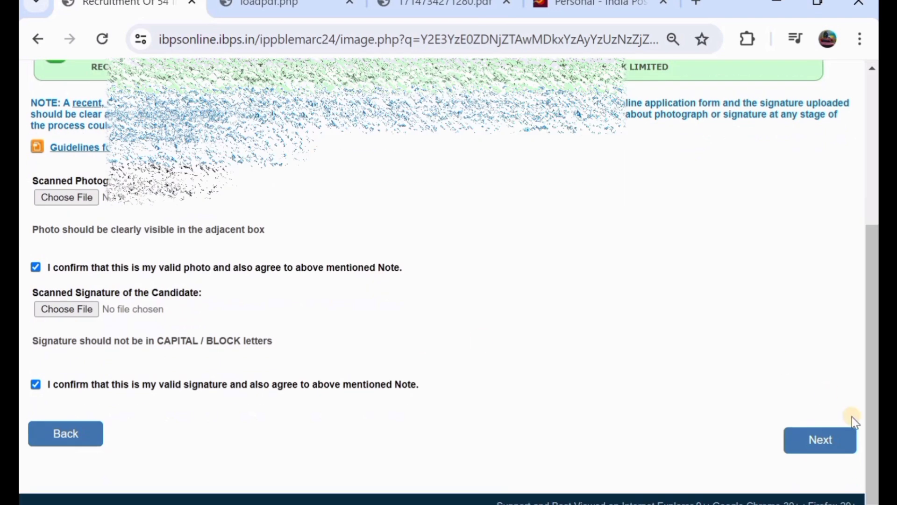
{"action": "left_click", "coordinate": [824, 442]}
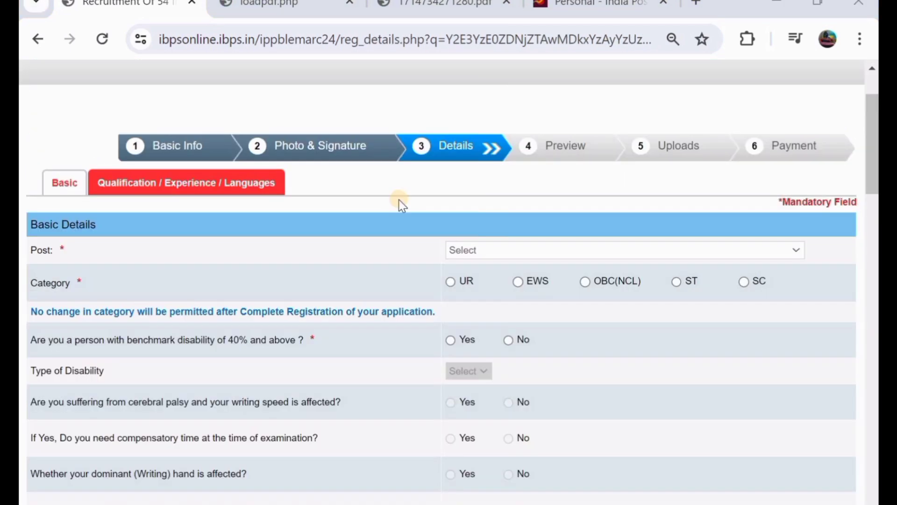
- Choose post Executive (Associate Consultant -Payment Application Support) and category OBC(NCL), accepting the warning
{"action": "scroll", "coordinate": [402, 204], "scroll_direction": "down", "scroll_amount": 1}
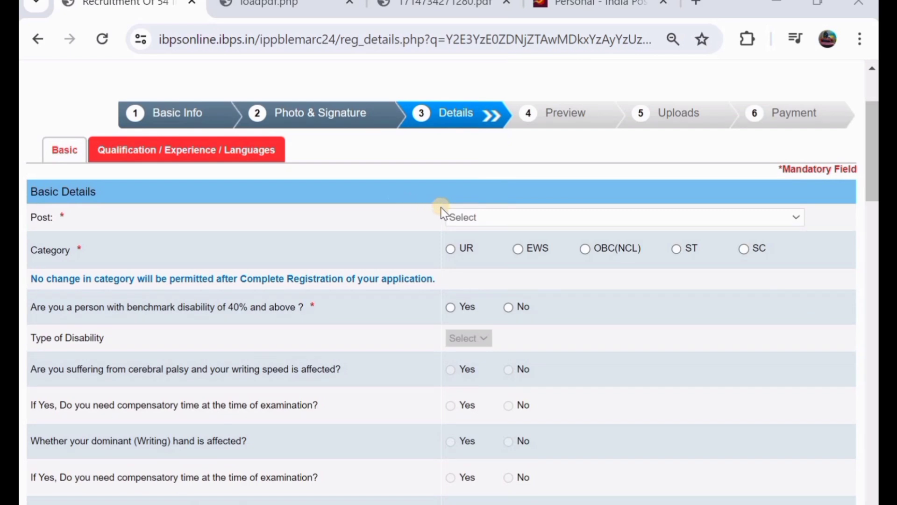
{"action": "left_click", "coordinate": [492, 217]}
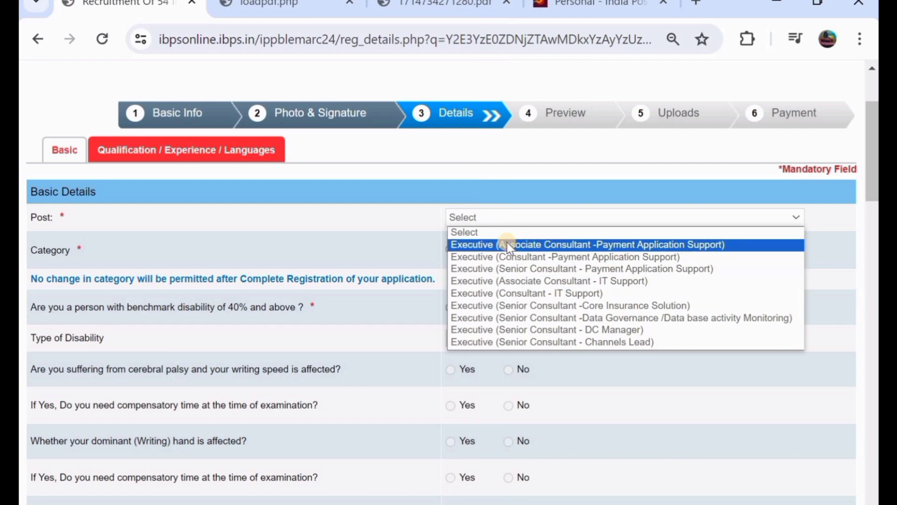
{"action": "key", "text": "Escape"}
{"action": "scroll", "coordinate": [507, 242], "scroll_direction": "down", "scroll_amount": 1}
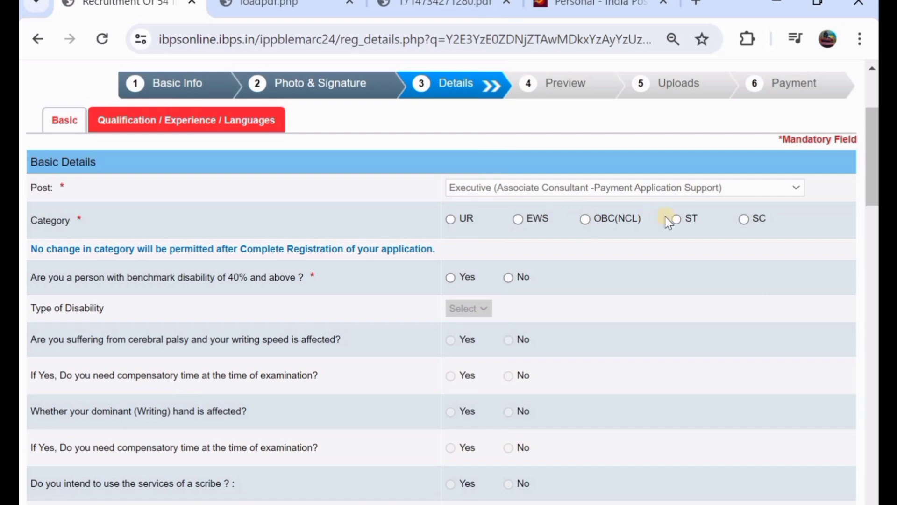
{"action": "left_click", "coordinate": [586, 220]}
{"action": "left_click", "coordinate": [596, 236]}
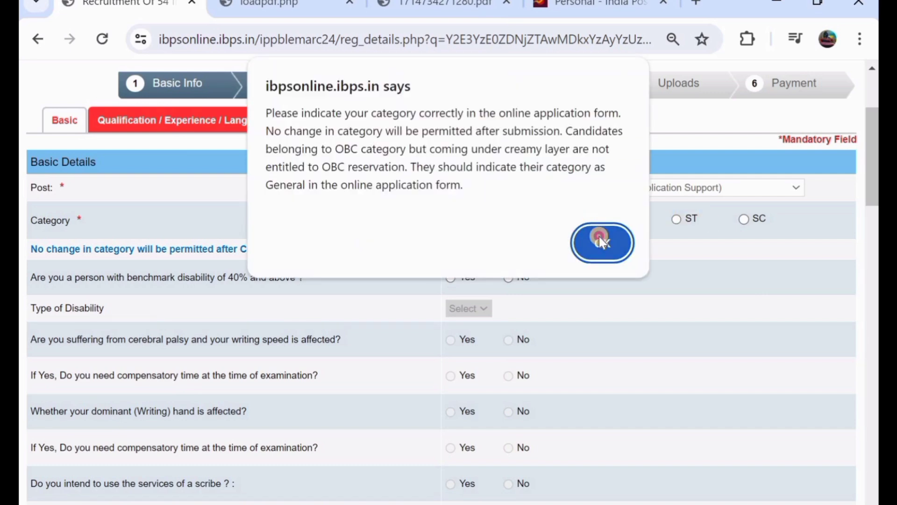
{"action": "scroll", "coordinate": [600, 239], "scroll_direction": "down", "scroll_amount": 2}
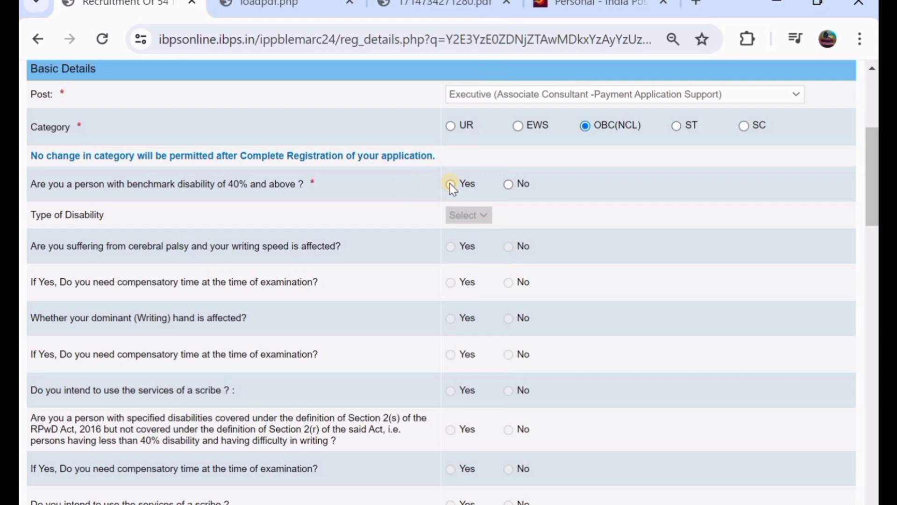
- Answer No to the RPwD benchmark disability question
{"action": "left_click", "coordinate": [508, 185]}
{"action": "scroll", "coordinate": [507, 187], "scroll_direction": "down", "scroll_amount": 3}
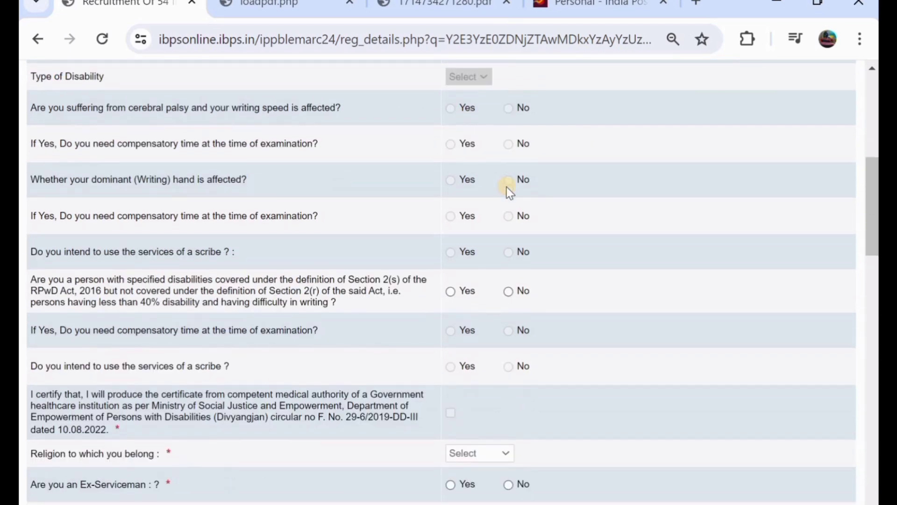
{"action": "scroll", "coordinate": [507, 186], "scroll_direction": "down", "scroll_amount": 1}
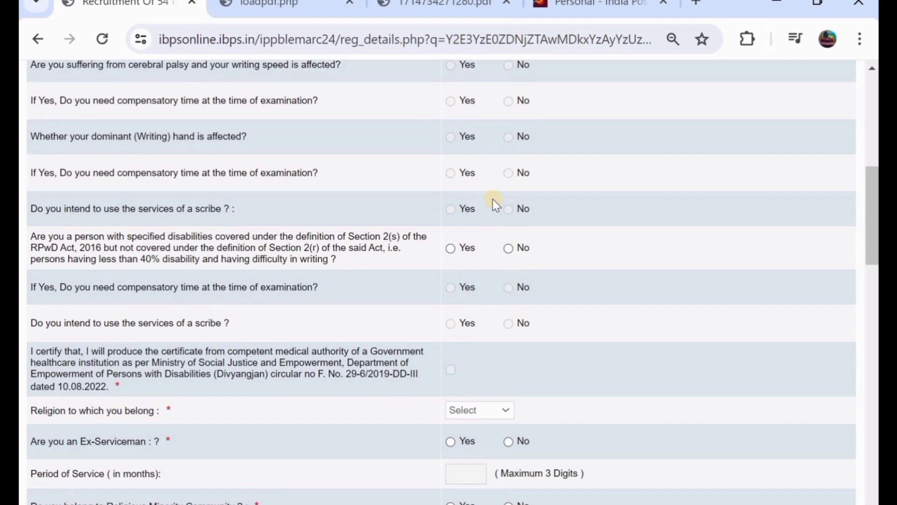
{"action": "scroll", "coordinate": [493, 199], "scroll_direction": "down", "scroll_amount": 1}
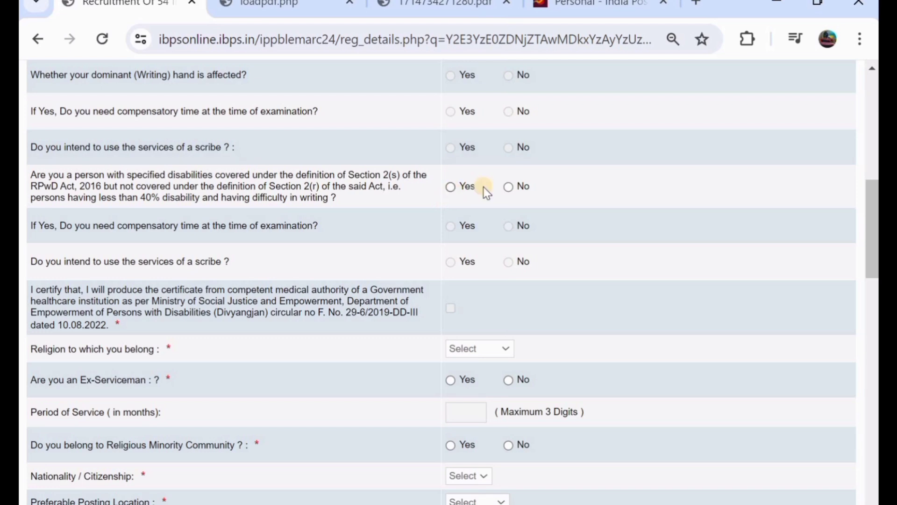
{"action": "left_click", "coordinate": [509, 187]}
{"action": "scroll", "coordinate": [508, 189], "scroll_direction": "down", "scroll_amount": 2}
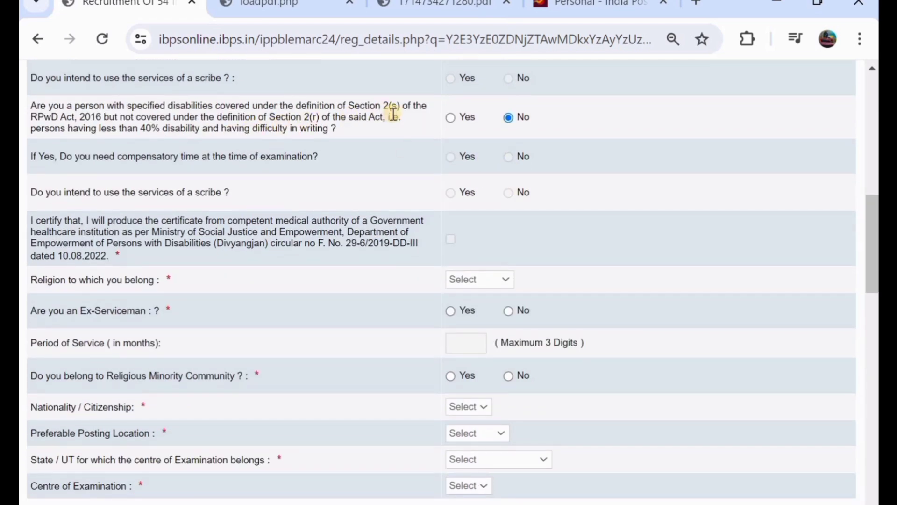
{"action": "scroll", "coordinate": [397, 116], "scroll_direction": "down", "scroll_amount": 3}
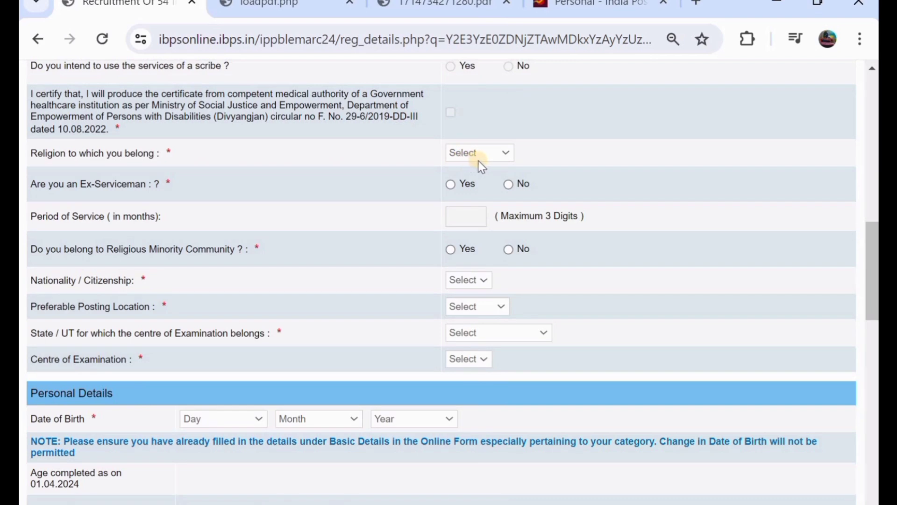
- Set religion to Hindu and answer No for ex-serviceman and religious minority
{"action": "left_click", "coordinate": [477, 153]}
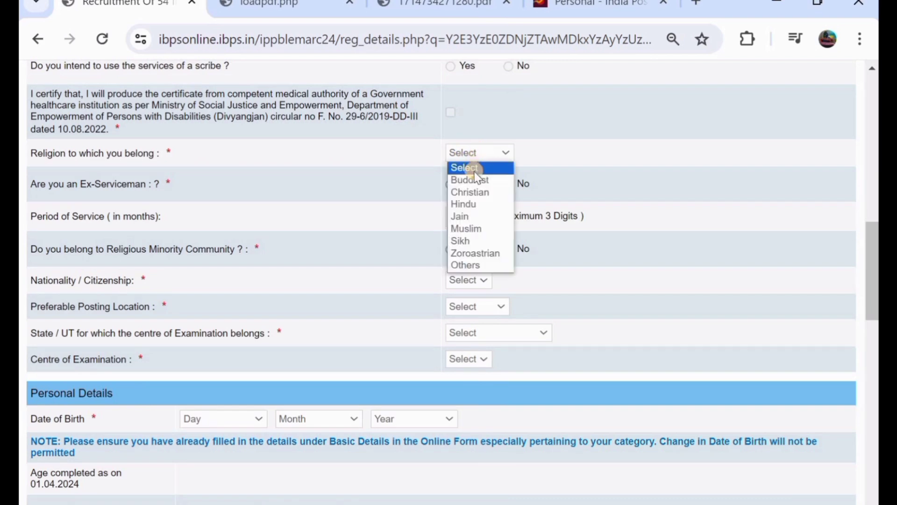
{"action": "left_click", "coordinate": [479, 206]}
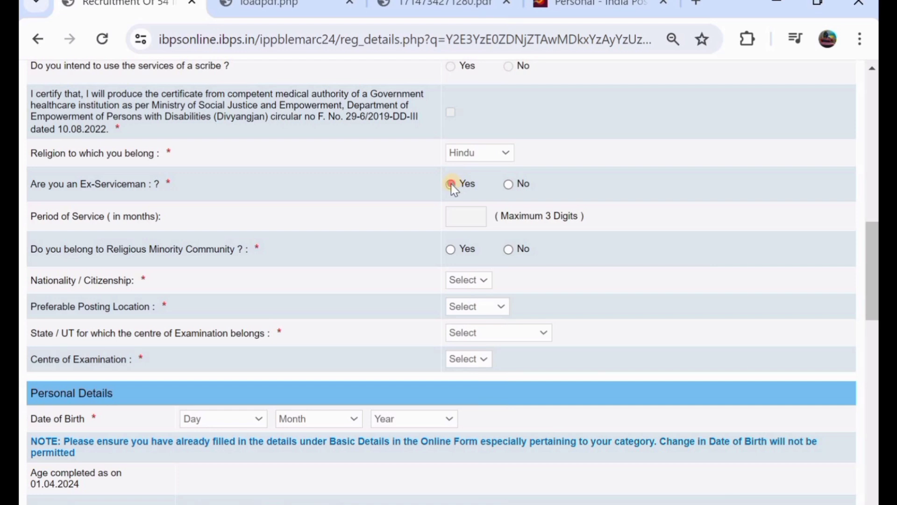
{"action": "left_click", "coordinate": [451, 184]}
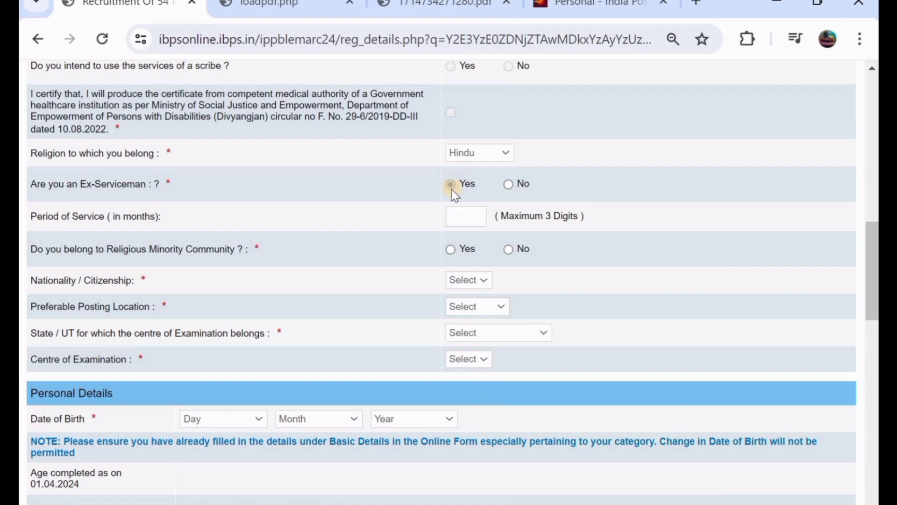
{"action": "left_click", "coordinate": [512, 182]}
{"action": "scroll", "coordinate": [512, 182], "scroll_direction": "down", "scroll_amount": 1}
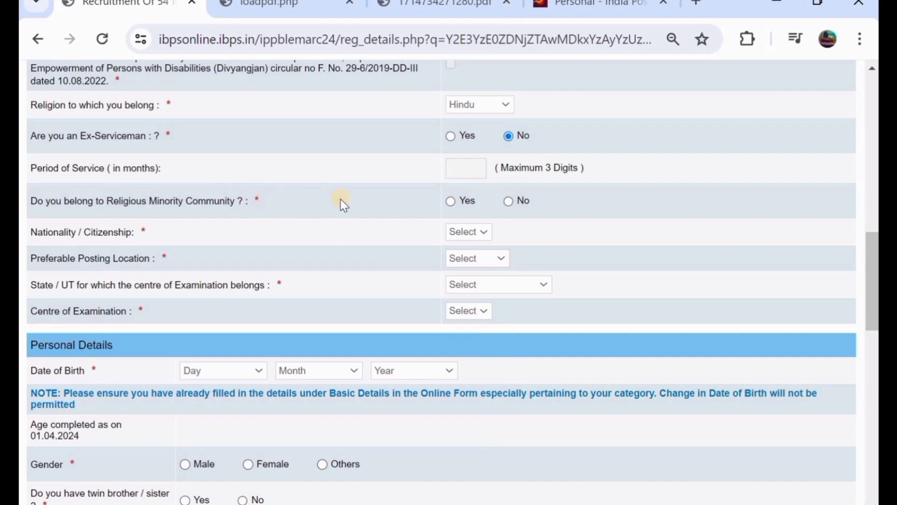
{"action": "left_click", "coordinate": [451, 202]}
{"action": "left_click", "coordinate": [513, 201]}
- Set nationality to Indian
{"action": "scroll", "coordinate": [456, 209], "scroll_direction": "down", "scroll_amount": 1}
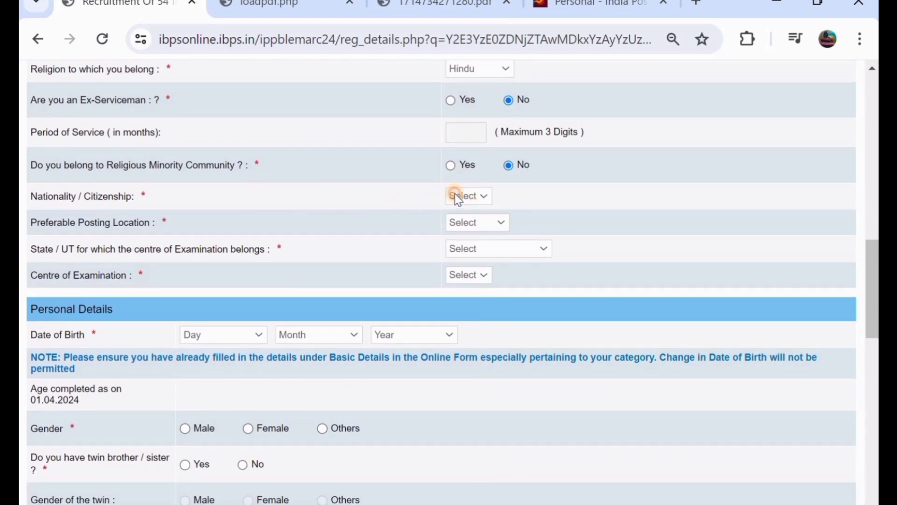
{"action": "left_click", "coordinate": [457, 194]}
{"action": "left_click", "coordinate": [464, 224]}
{"action": "left_click", "coordinate": [466, 222]}
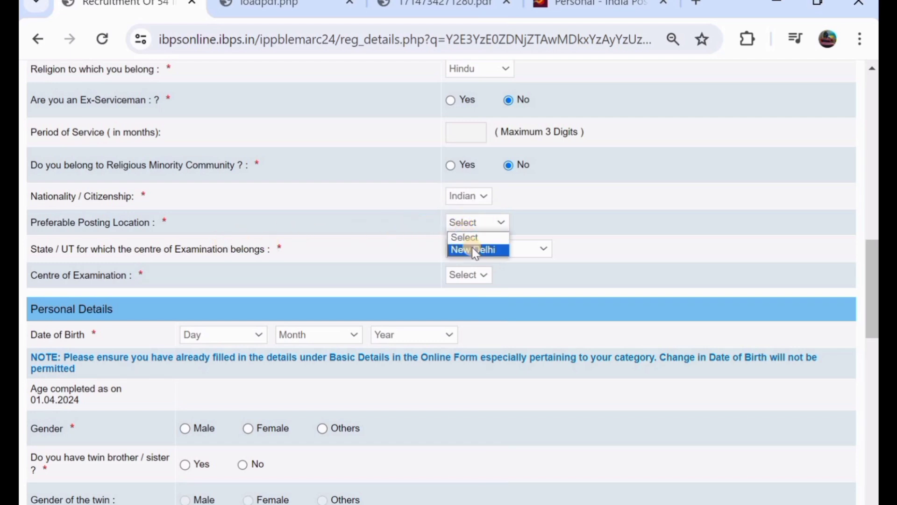
{"action": "left_click", "coordinate": [408, 6]}
{"action": "scroll", "coordinate": [411, 170], "scroll_direction": "up", "scroll_amount": 10}
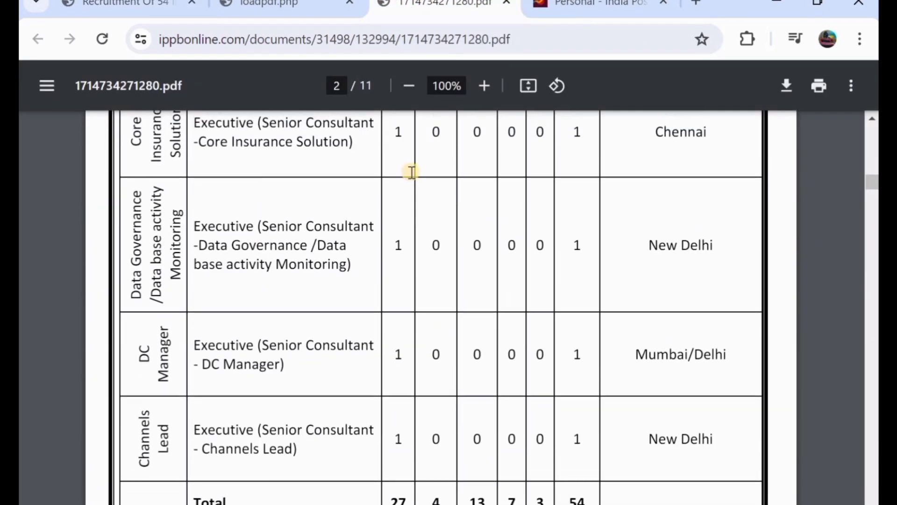
{"action": "scroll", "coordinate": [359, 195], "scroll_direction": "up", "scroll_amount": 4}
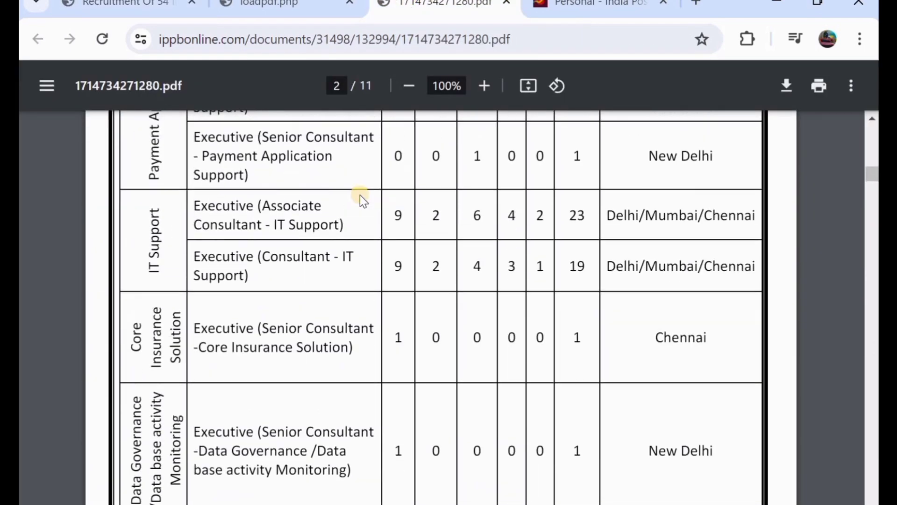
{"action": "scroll", "coordinate": [360, 195], "scroll_direction": "up", "scroll_amount": 1}
{"action": "scroll", "coordinate": [647, 185], "scroll_direction": "up", "scroll_amount": 2}
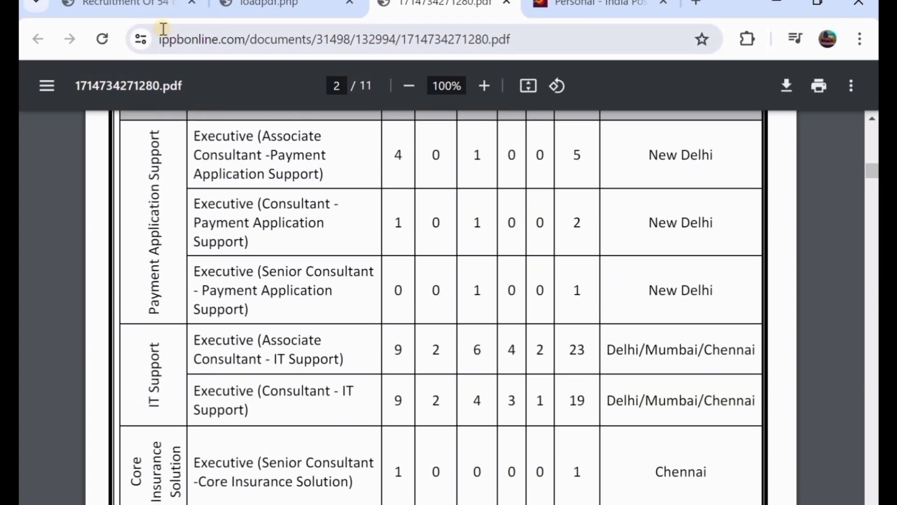
{"action": "left_click", "coordinate": [116, 4]}
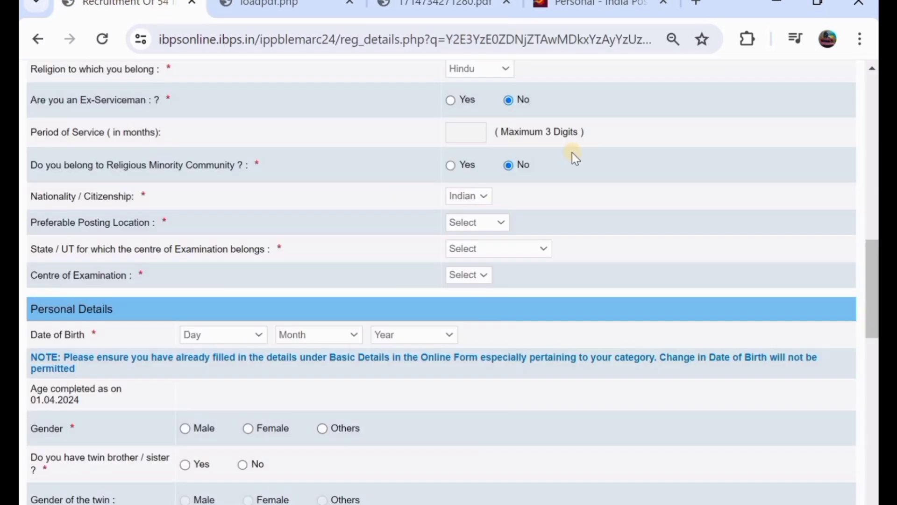
- Pick New Delhi for posting, then Telangana and Warangal as exam state and centre
{"action": "left_click", "coordinate": [463, 220]}
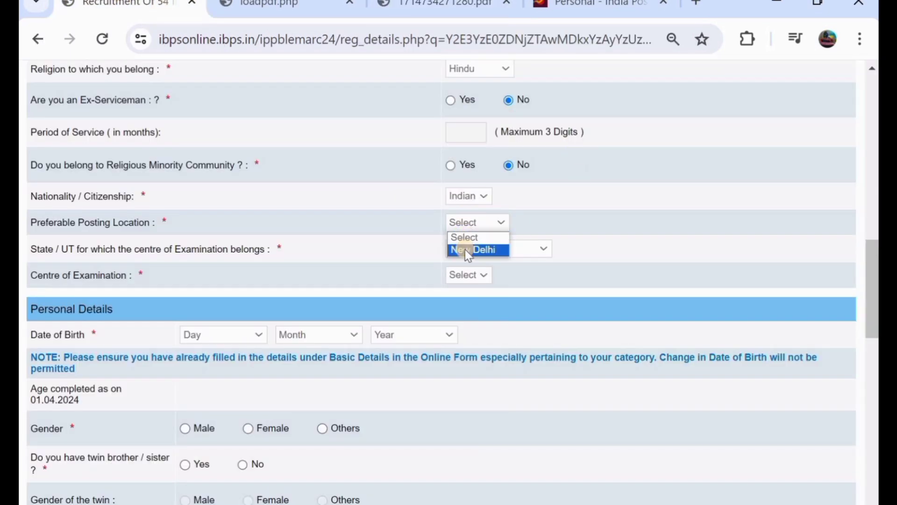
{"action": "left_click", "coordinate": [468, 252]}
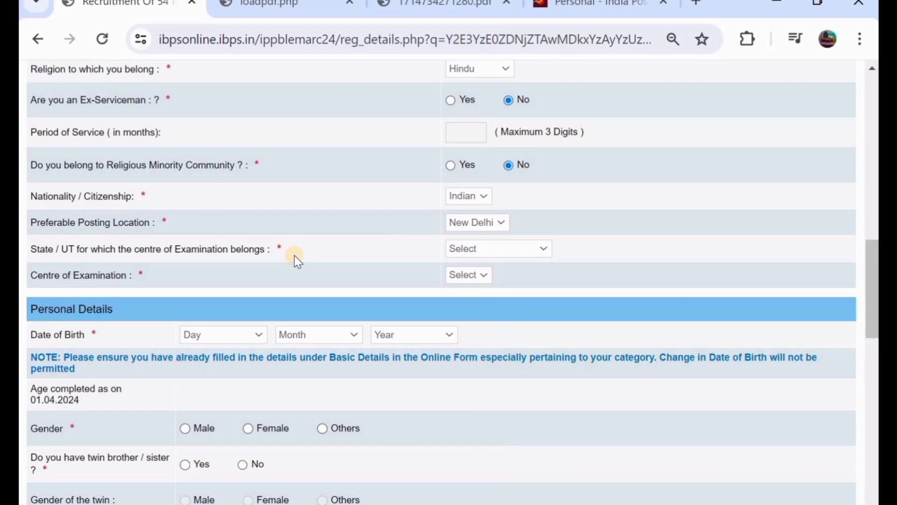
{"action": "left_click", "coordinate": [475, 250]}
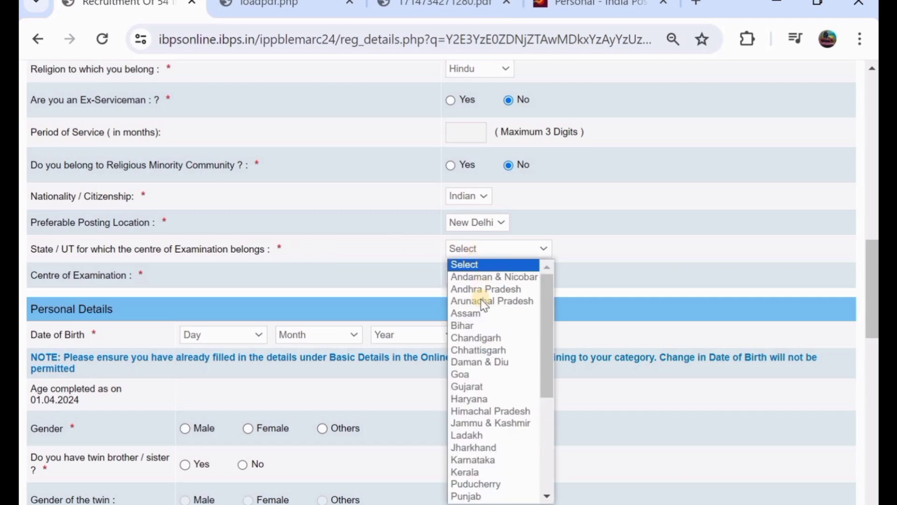
{"action": "scroll", "coordinate": [485, 363], "scroll_direction": "down", "scroll_amount": 4}
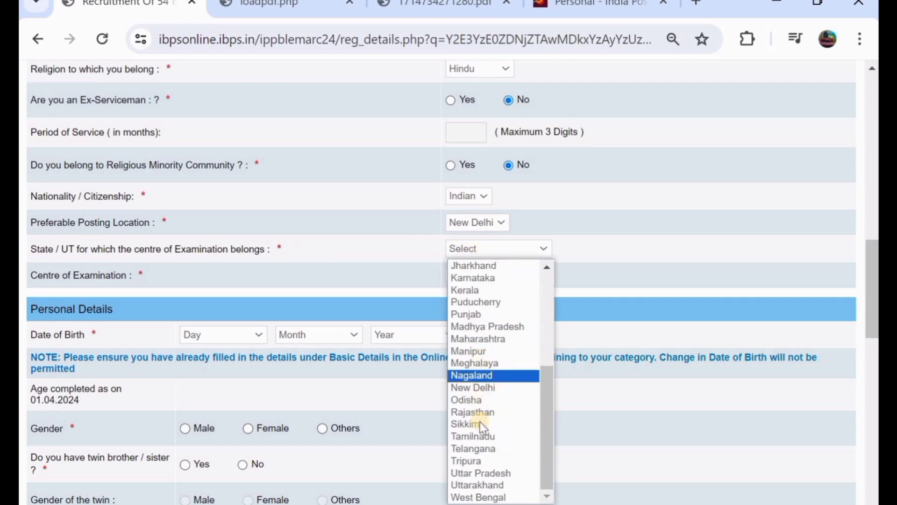
{"action": "left_click", "coordinate": [485, 450]}
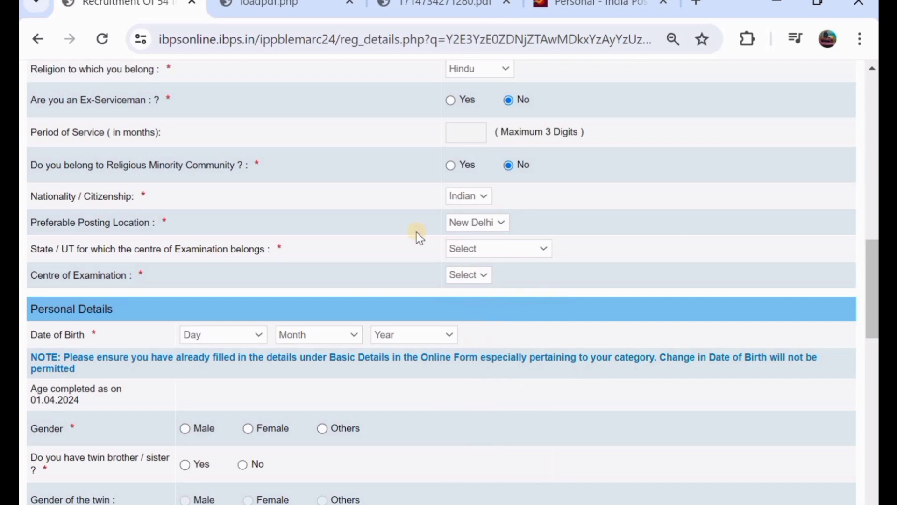
{"action": "left_click", "coordinate": [476, 276]}
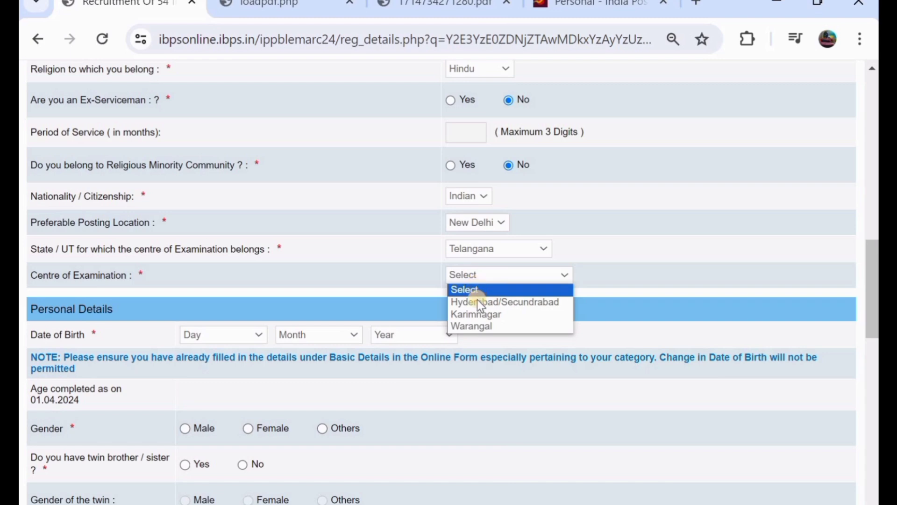
{"action": "left_click", "coordinate": [482, 325]}
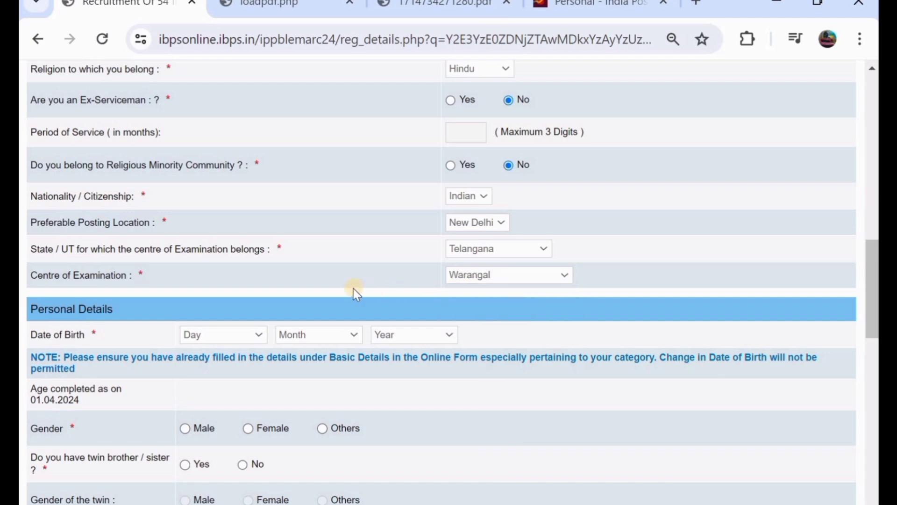
{"action": "scroll", "coordinate": [356, 292], "scroll_direction": "down", "scroll_amount": 2}
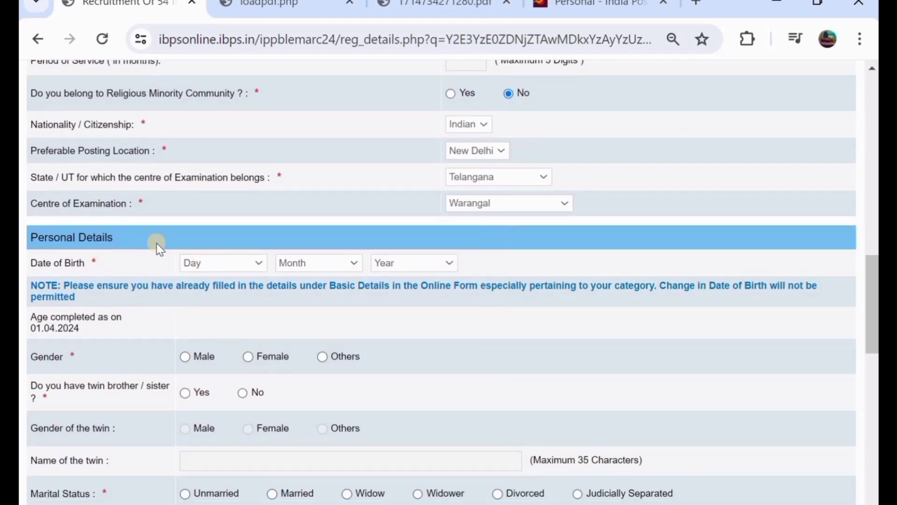
- Enter birth date 01 May 2002, dismiss the range warning, then change the year to 2001
{"action": "scroll", "coordinate": [183, 244], "scroll_direction": "down", "scroll_amount": 2}
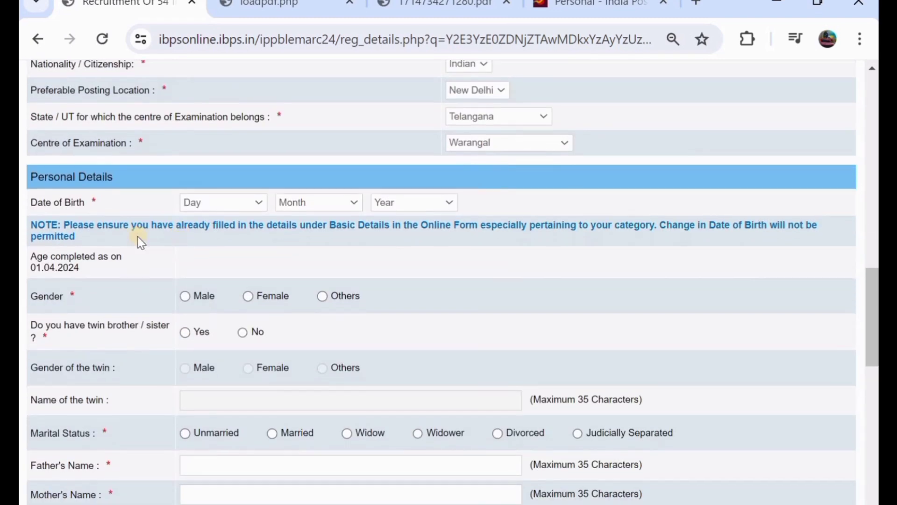
{"action": "left_click", "coordinate": [193, 201]}
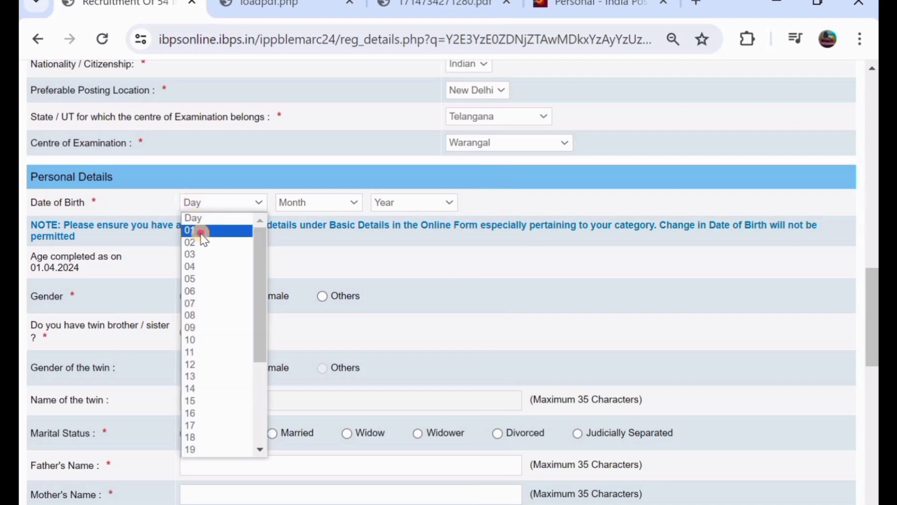
{"action": "left_click", "coordinate": [200, 231]}
{"action": "left_click", "coordinate": [311, 201]}
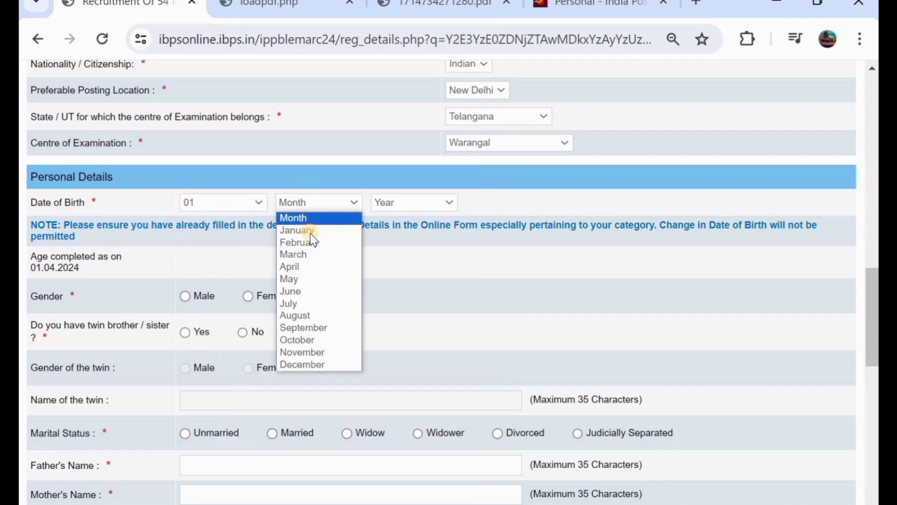
{"action": "left_click", "coordinate": [315, 279]}
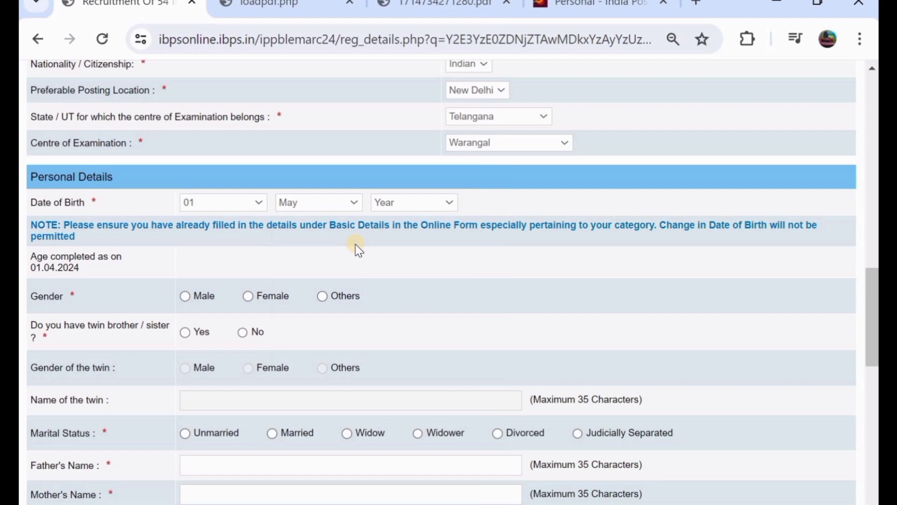
{"action": "left_click", "coordinate": [407, 206]}
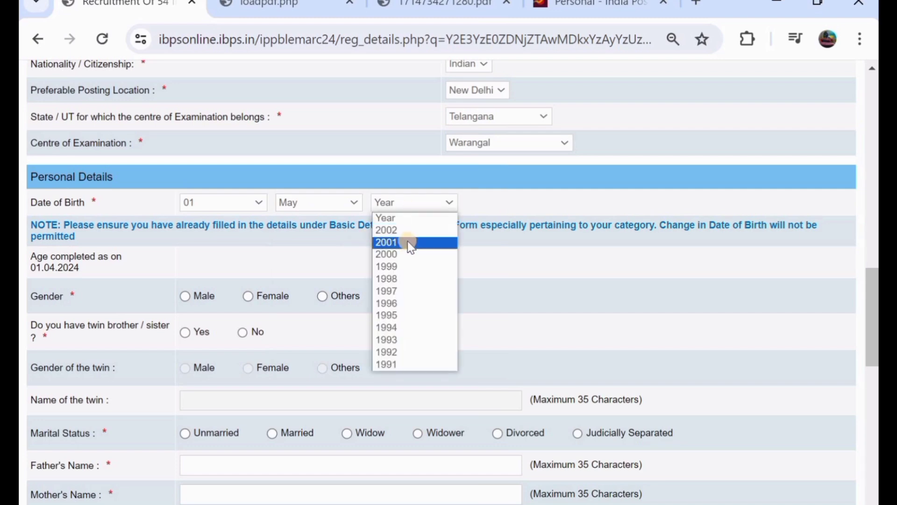
{"action": "left_click", "coordinate": [410, 231]}
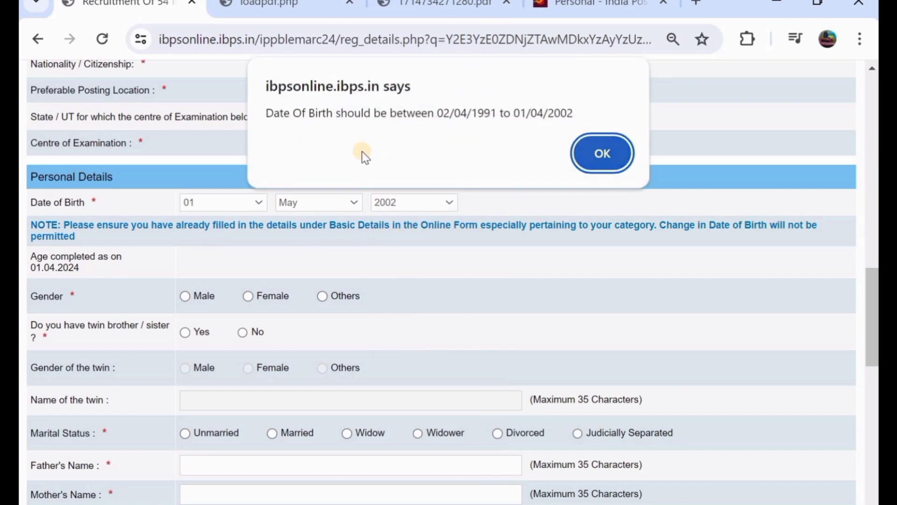
{"action": "left_click", "coordinate": [598, 163]}
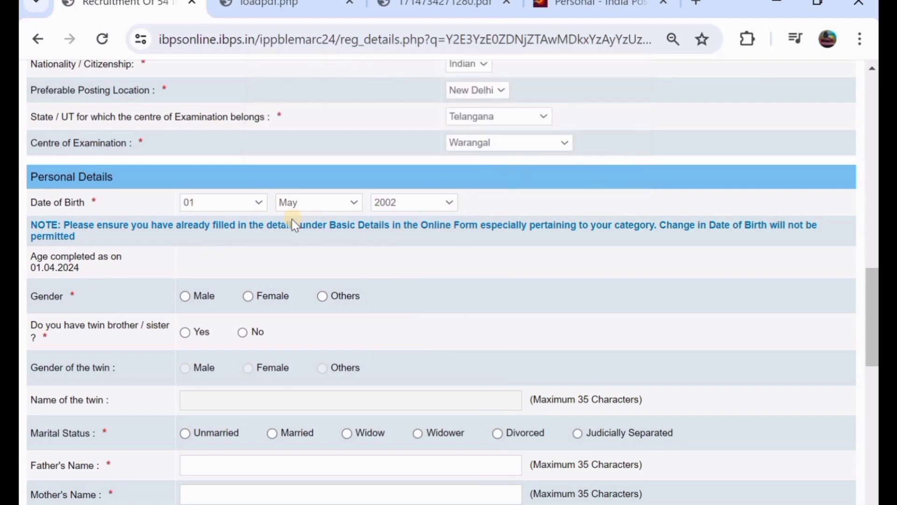
{"action": "left_click", "coordinate": [391, 208]}
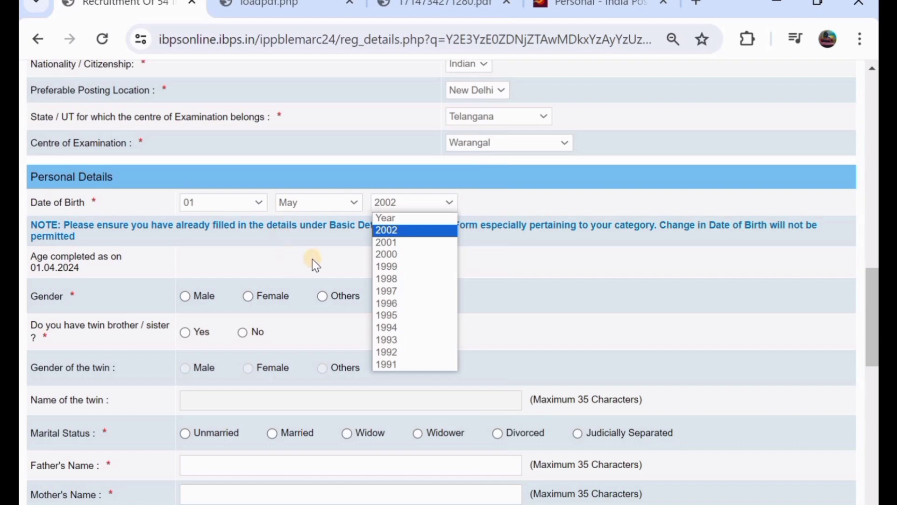
{"action": "left_click", "coordinate": [394, 248]}
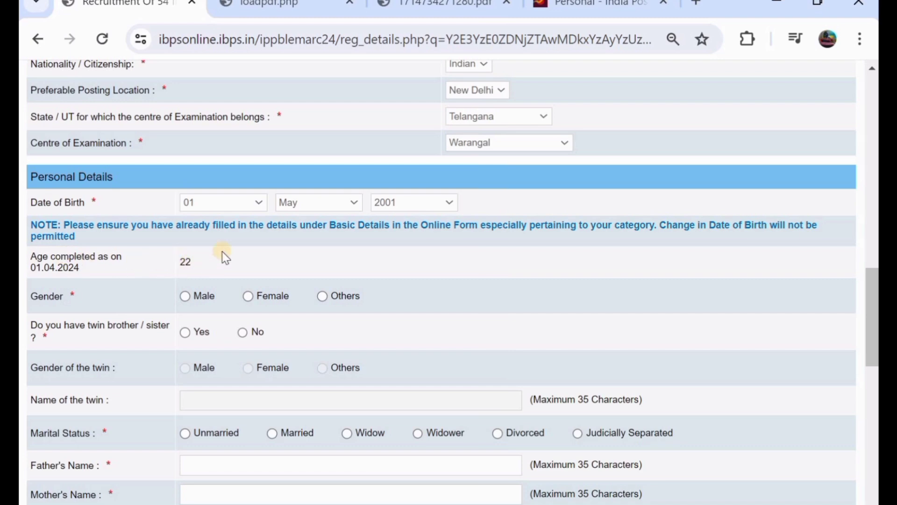
- Answer No to the twin question and select Unmarried as marital status
{"action": "scroll", "coordinate": [225, 255], "scroll_direction": "down", "scroll_amount": 3}
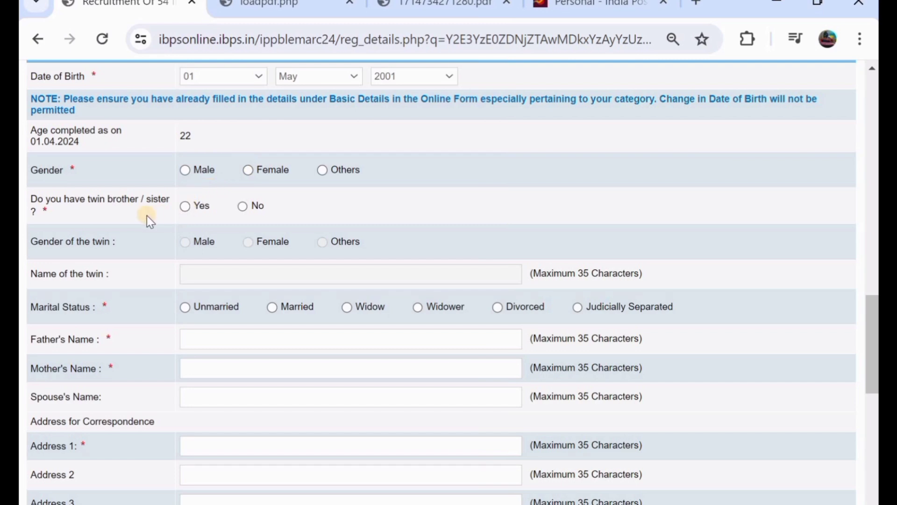
{"action": "left_click", "coordinate": [185, 207]}
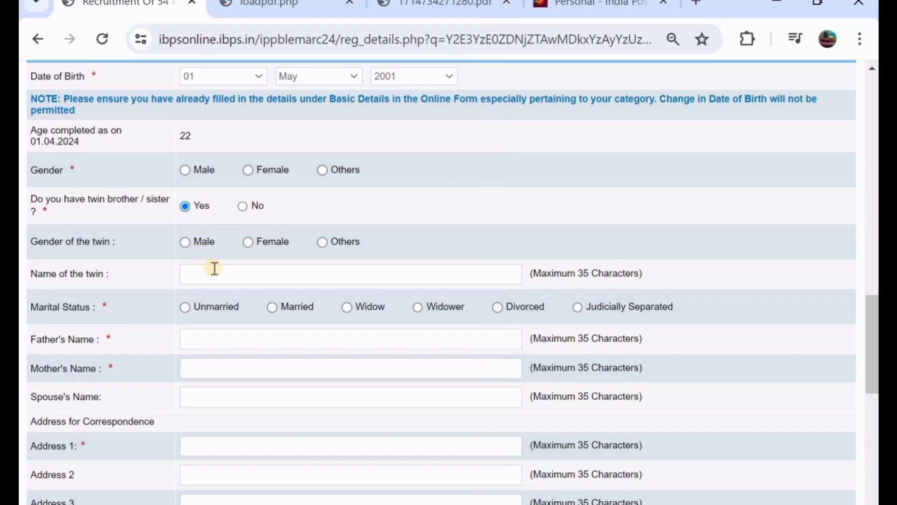
{"action": "left_click", "coordinate": [241, 209]}
{"action": "scroll", "coordinate": [242, 213], "scroll_direction": "down", "scroll_amount": 2}
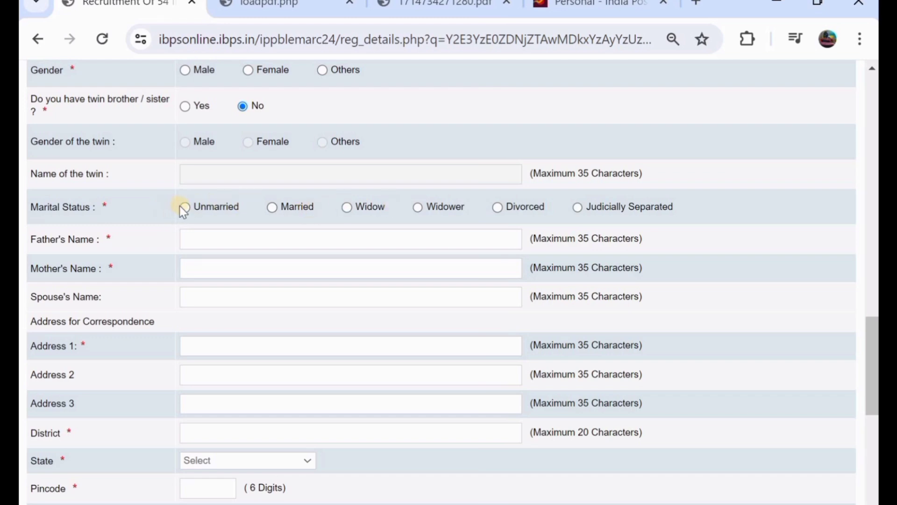
{"action": "left_click", "coordinate": [185, 209]}
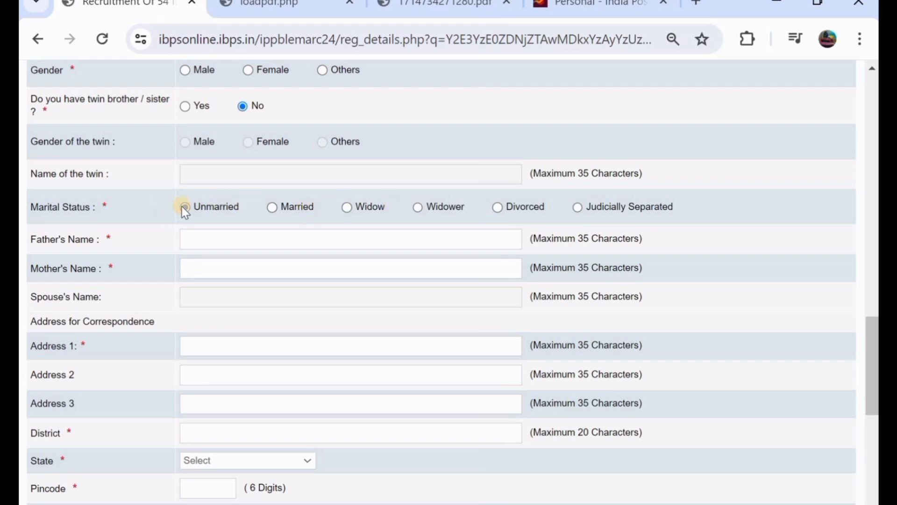
{"action": "scroll", "coordinate": [185, 212], "scroll_direction": "down", "scroll_amount": 1}
{"action": "left_click", "coordinate": [210, 195]}
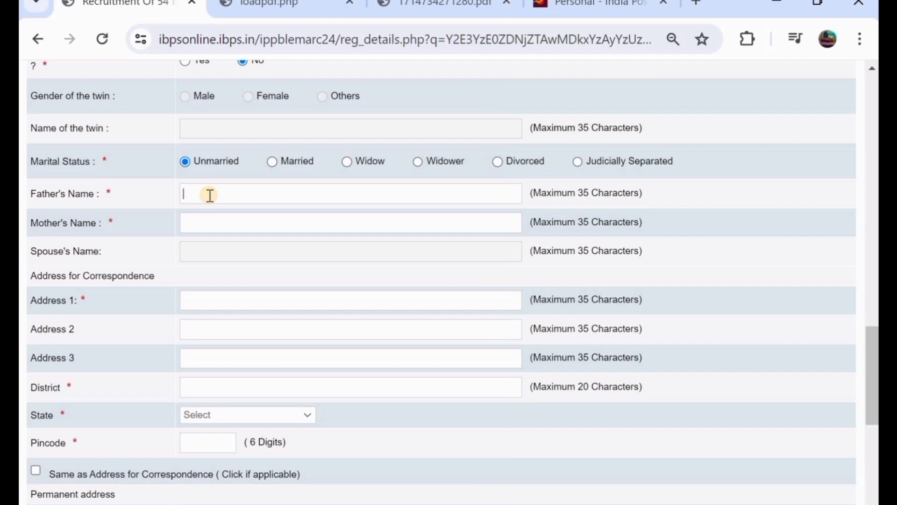
- Enter the father's and mother's names
{"action": "type", "text": "SIRI"}
{"action": "key", "text": "BackSpace"}
{"action": "key", "text": "BackSpace"}
{"action": "type", "text": "IR"}
{"action": "left_click", "coordinate": [226, 220]}
{"action": "type", "text": "K"}
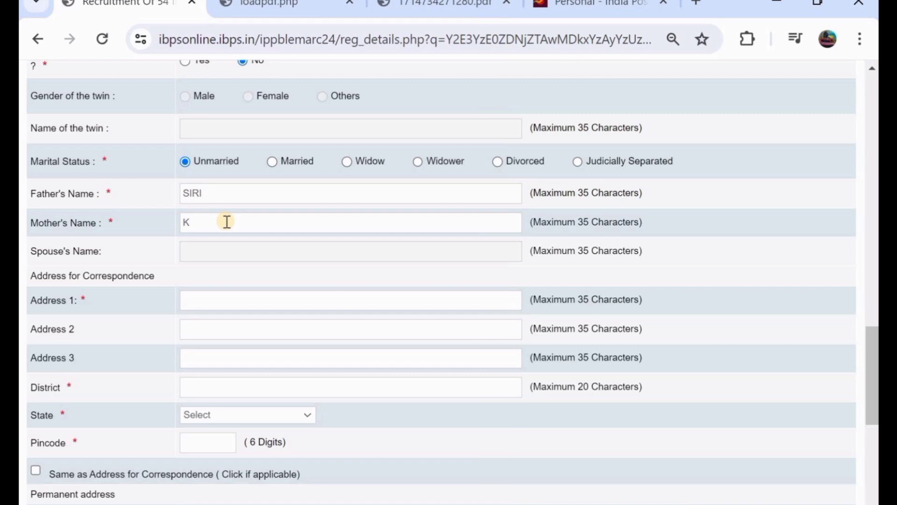
{"action": "type", "text": "AMLI"}
- Fill in correspondence Address lines 1 and 2
{"action": "scroll", "coordinate": [226, 221], "scroll_direction": "down", "scroll_amount": 1}
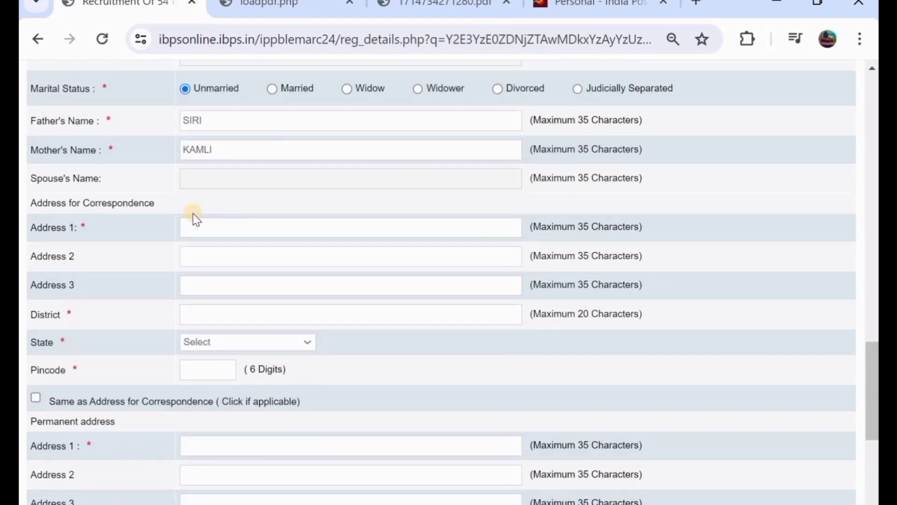
{"action": "left_click", "coordinate": [210, 223]}
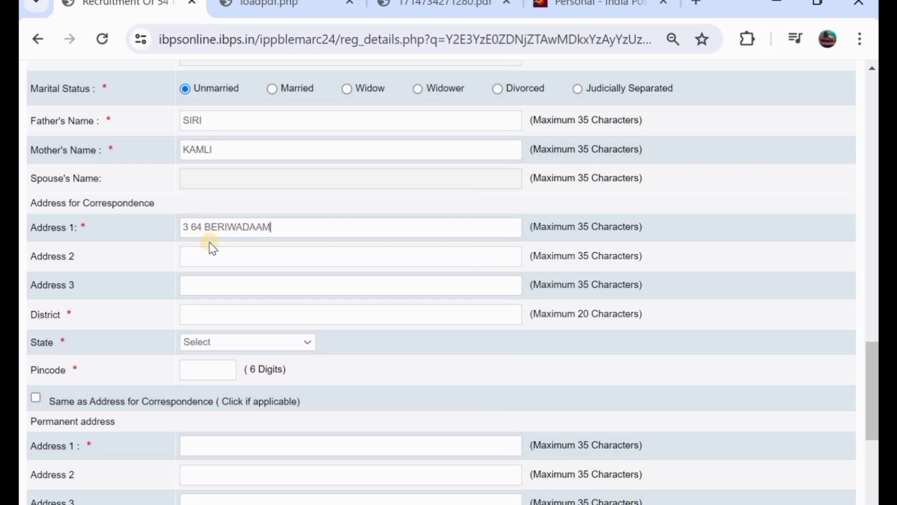
{"action": "left_click", "coordinate": [221, 252]}
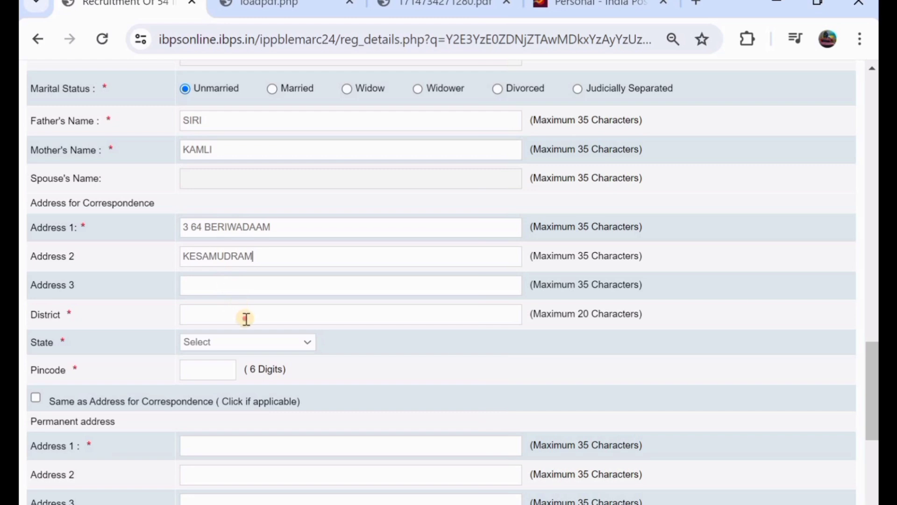
- Enter the district, choose TELANGANA as state and type the 6-digit pincode
{"action": "left_click", "coordinate": [246, 319]}
{"action": "type", "text": "WARANAGAL"}
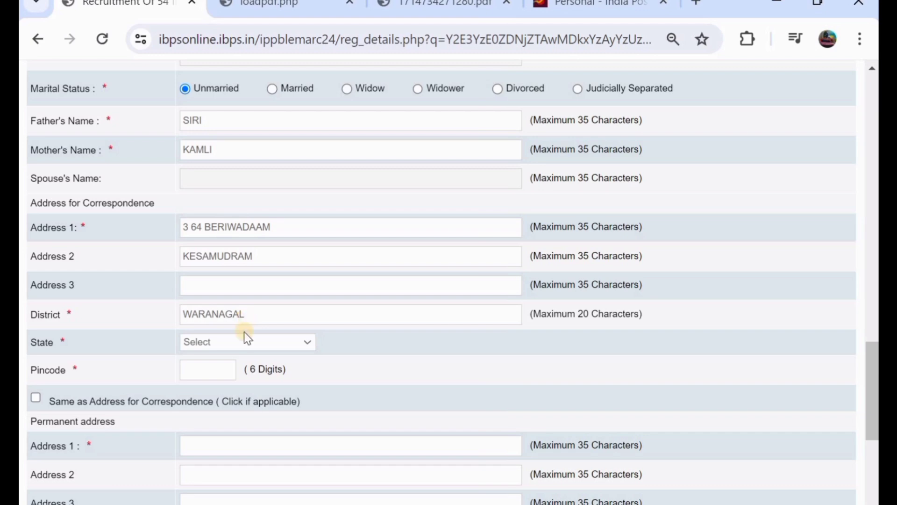
{"action": "left_click", "coordinate": [248, 343]}
{"action": "scroll", "coordinate": [267, 286], "scroll_direction": "down", "scroll_amount": 5}
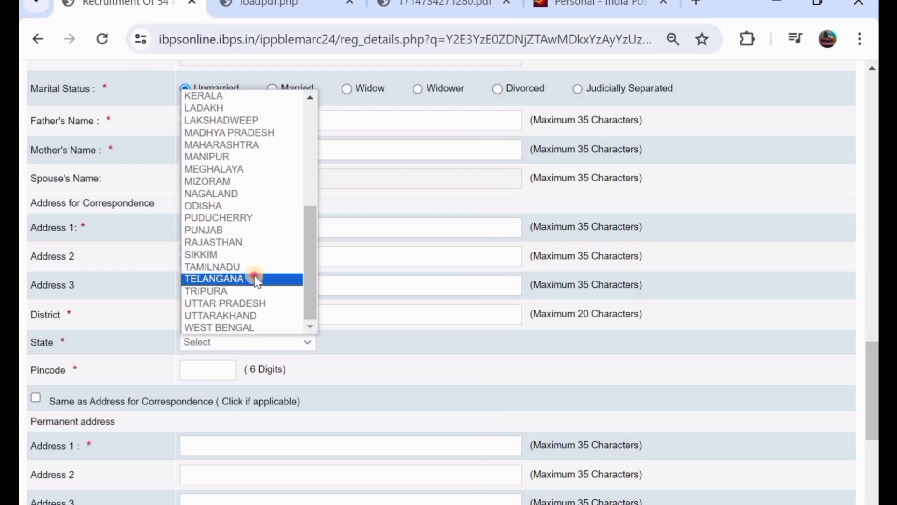
{"action": "left_click", "coordinate": [256, 279]}
{"action": "scroll", "coordinate": [255, 276], "scroll_direction": "down", "scroll_amount": 1}
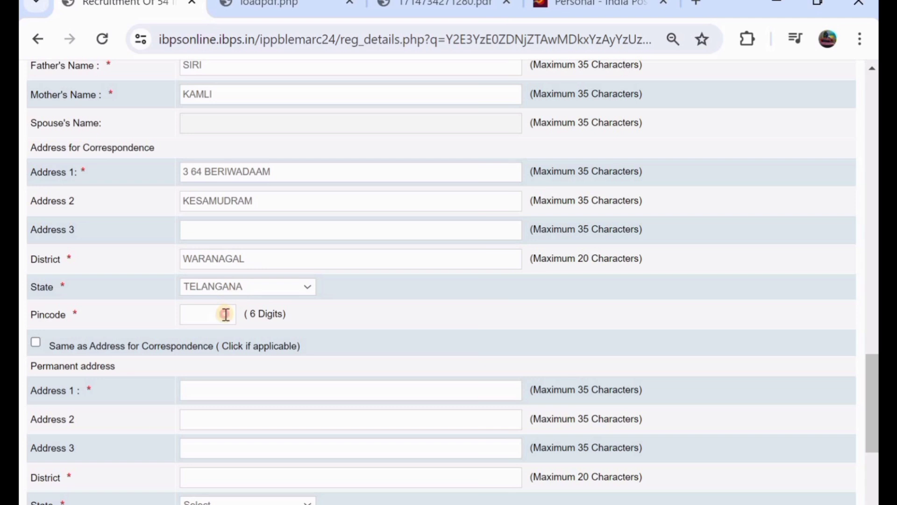
{"action": "left_click", "coordinate": [226, 314]}
{"action": "type", "text": "506101"}
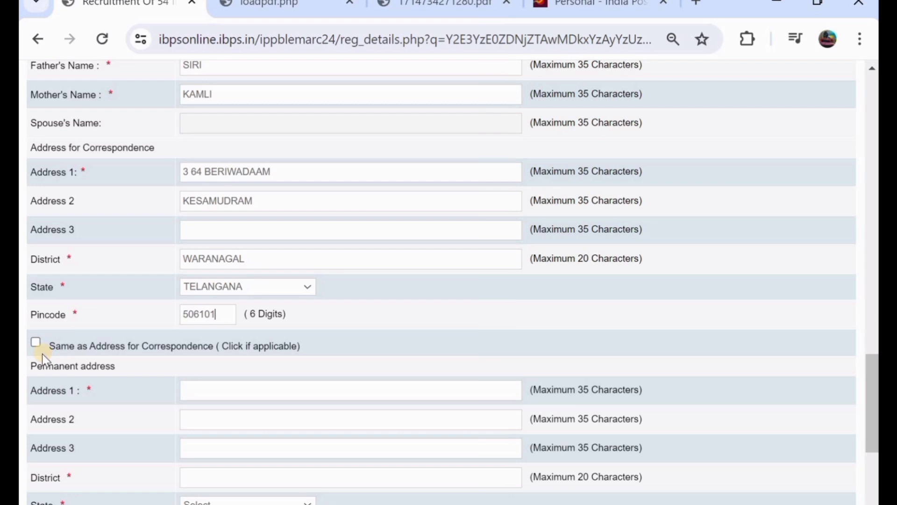
- Tick 'Same as Address for Correspondence' to copy the address into the permanent fields
{"action": "left_click", "coordinate": [35, 342]}
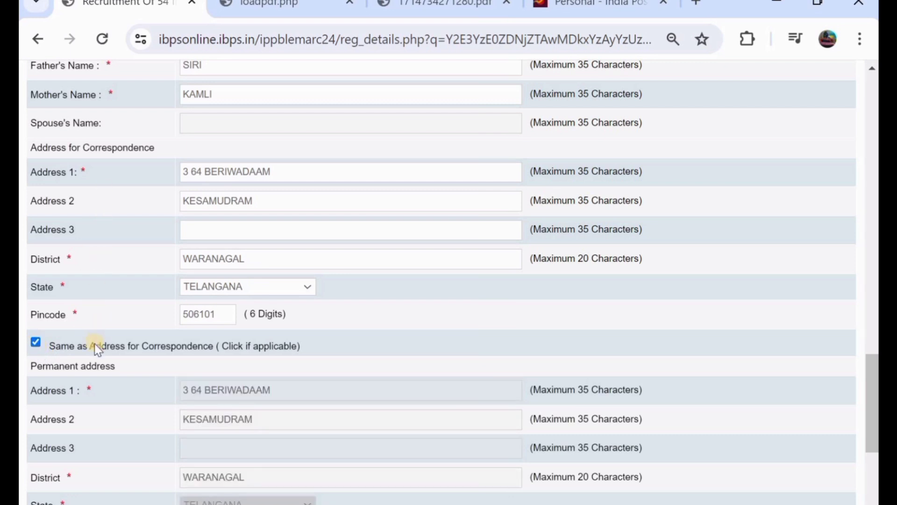
{"action": "scroll", "coordinate": [99, 354], "scroll_direction": "down", "scroll_amount": 1}
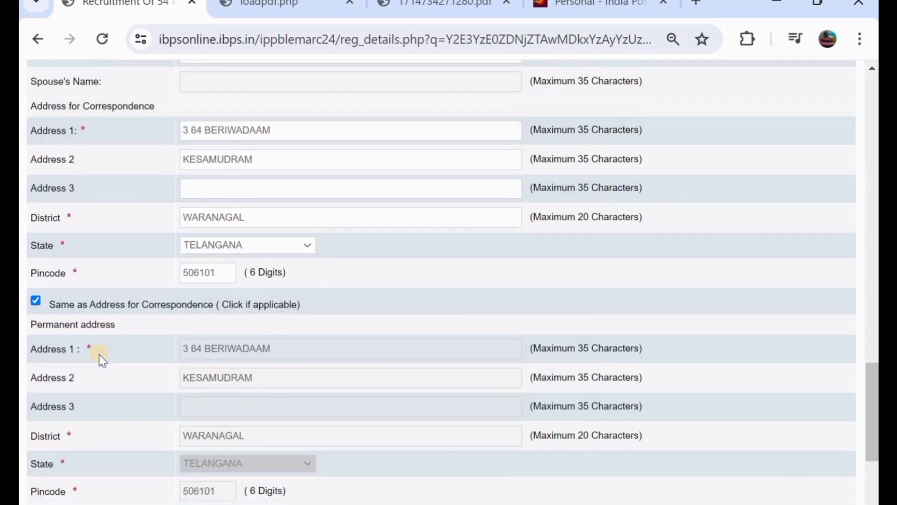
{"action": "left_click", "coordinate": [37, 304]}
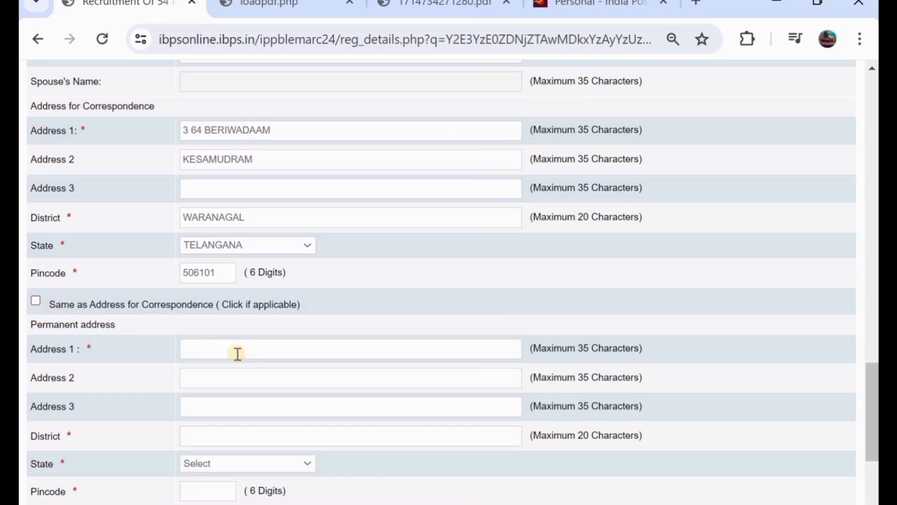
{"action": "left_click", "coordinate": [36, 303]}
{"action": "scroll", "coordinate": [190, 330], "scroll_direction": "down", "scroll_amount": 1}
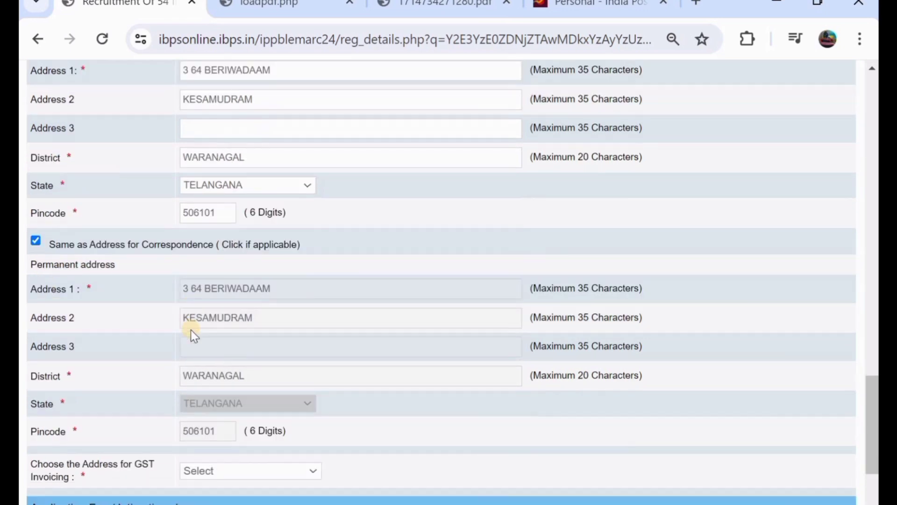
{"action": "scroll", "coordinate": [307, 258], "scroll_direction": "down", "scroll_amount": 1}
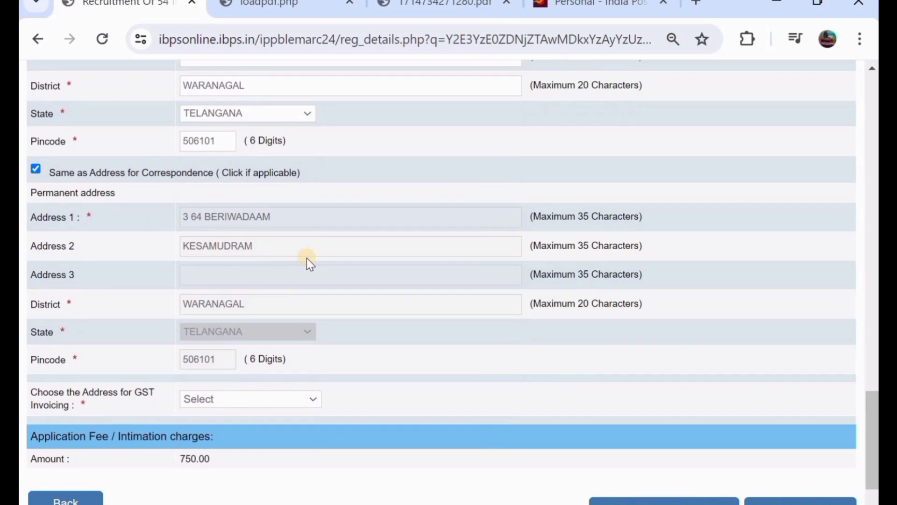
{"action": "scroll", "coordinate": [308, 260], "scroll_direction": "down", "scroll_amount": 1}
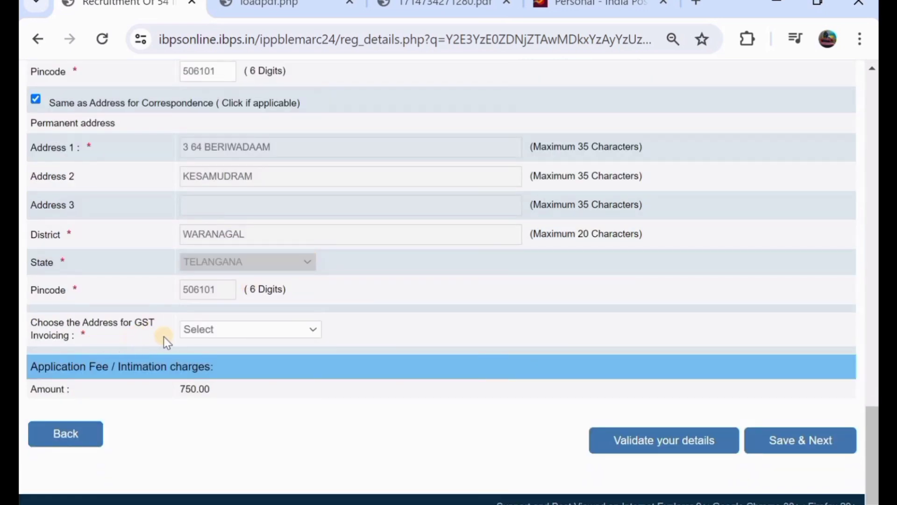
- Choose Permanent Address as the address for GST invoicing
{"action": "left_click", "coordinate": [197, 334]}
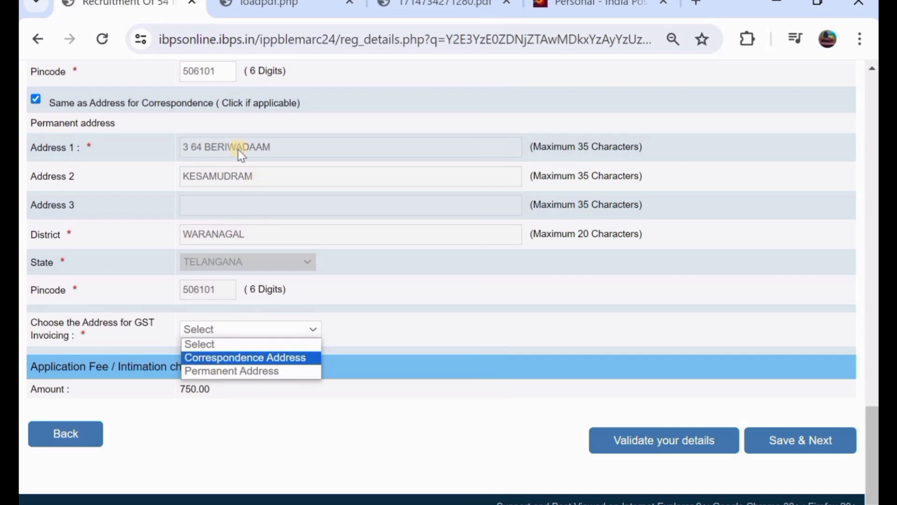
{"action": "left_click", "coordinate": [238, 372]}
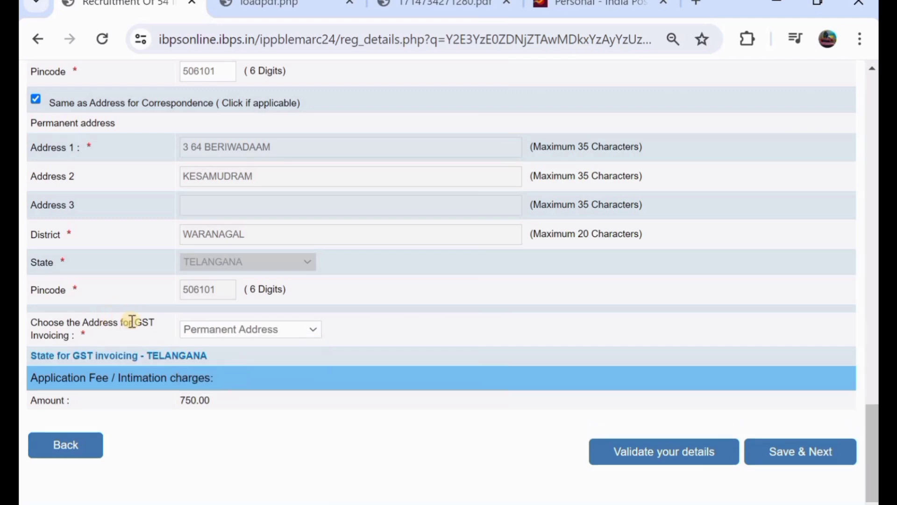
{"action": "scroll", "coordinate": [142, 321], "scroll_direction": "down", "scroll_amount": 1}
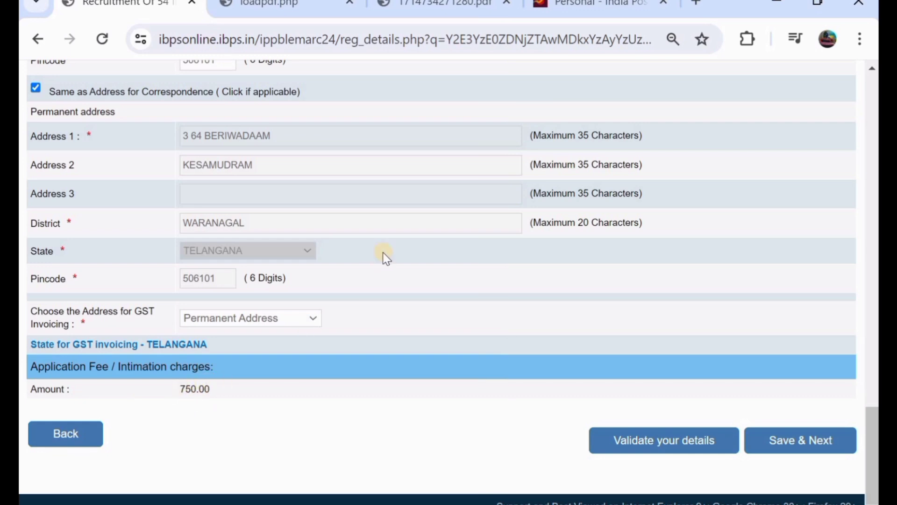
{"action": "scroll", "coordinate": [383, 257], "scroll_direction": "up", "scroll_amount": 6}
{"action": "scroll", "coordinate": [384, 257], "scroll_direction": "down", "scroll_amount": 6}
- Save the basic details and choose B.E. in Computer Science as the graduation degree
{"action": "left_click", "coordinate": [793, 447]}
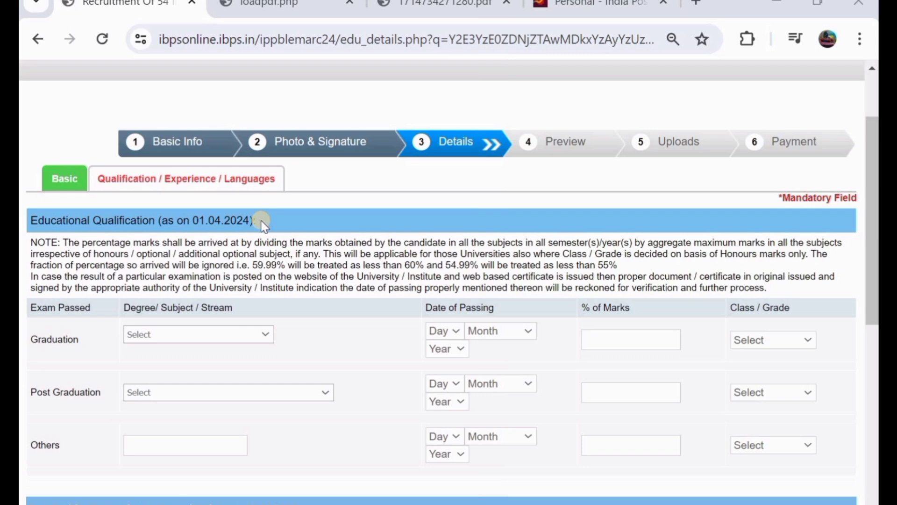
{"action": "scroll", "coordinate": [261, 220], "scroll_direction": "down", "scroll_amount": 1}
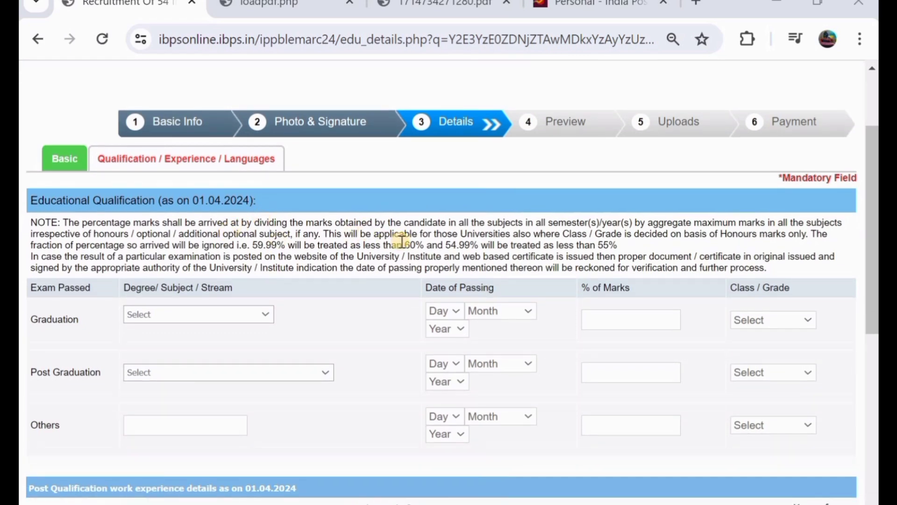
{"action": "scroll", "coordinate": [381, 241], "scroll_direction": "down", "scroll_amount": 1}
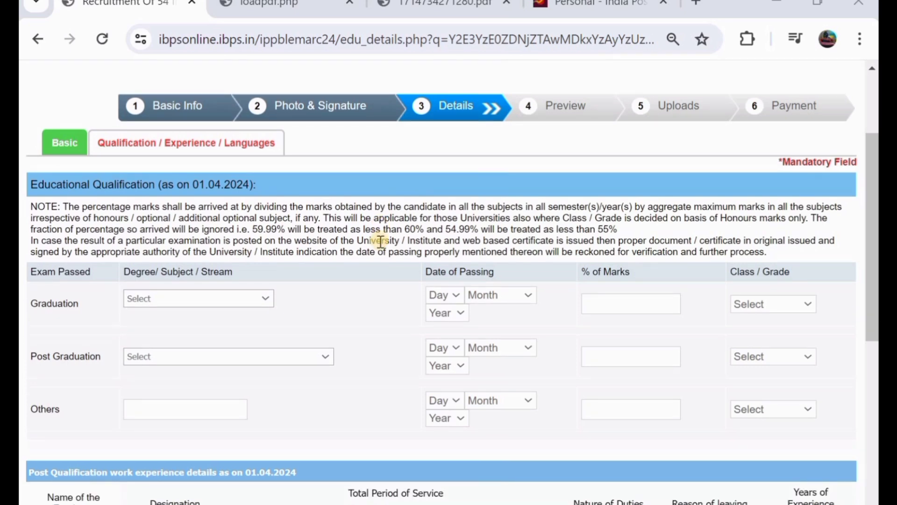
{"action": "scroll", "coordinate": [309, 218], "scroll_direction": "down", "scroll_amount": 2}
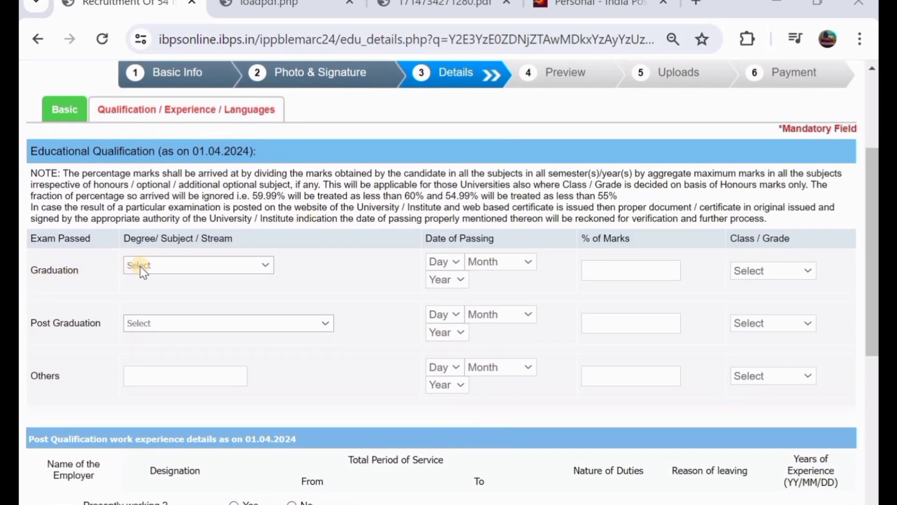
{"action": "left_click", "coordinate": [168, 265]}
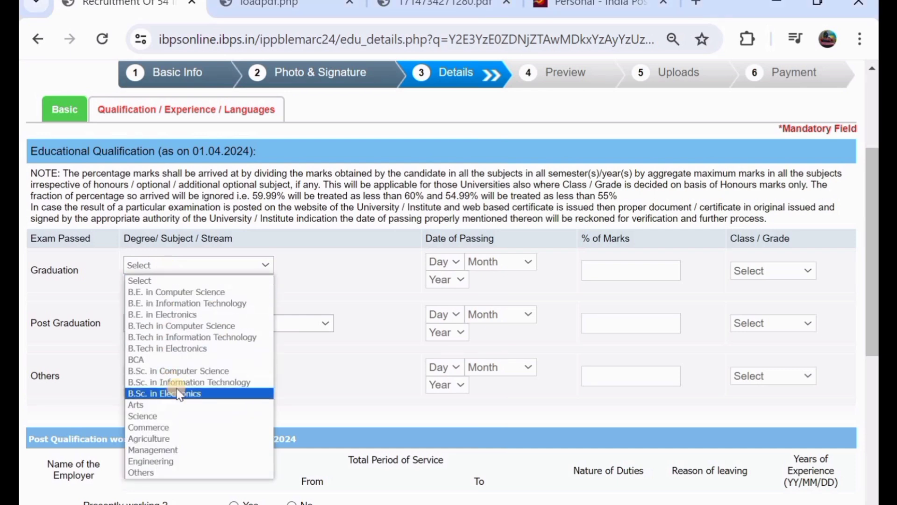
{"action": "left_click", "coordinate": [209, 293]}
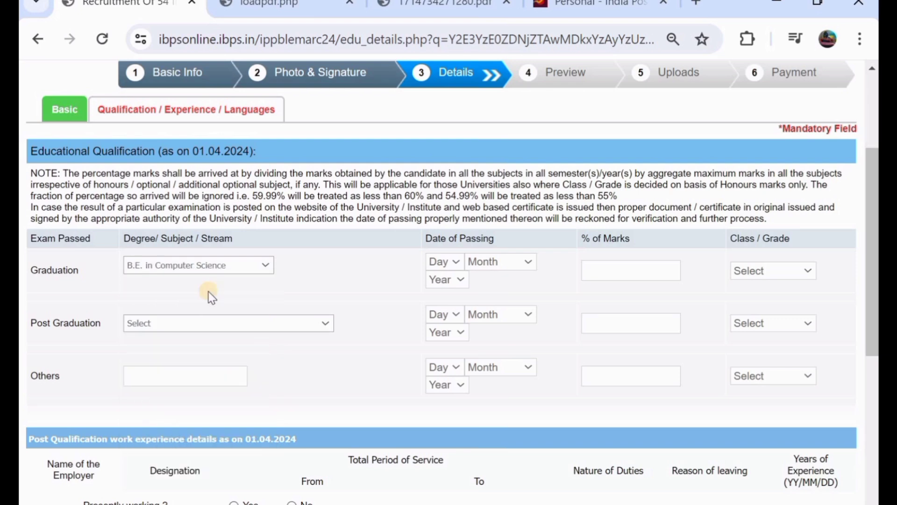
- Give graduation a passing date of 19 May 2022, 78% marks and Pass Class
{"action": "left_click", "coordinate": [439, 262]}
{"action": "left_click", "coordinate": [438, 244]}
{"action": "left_click", "coordinate": [479, 263]}
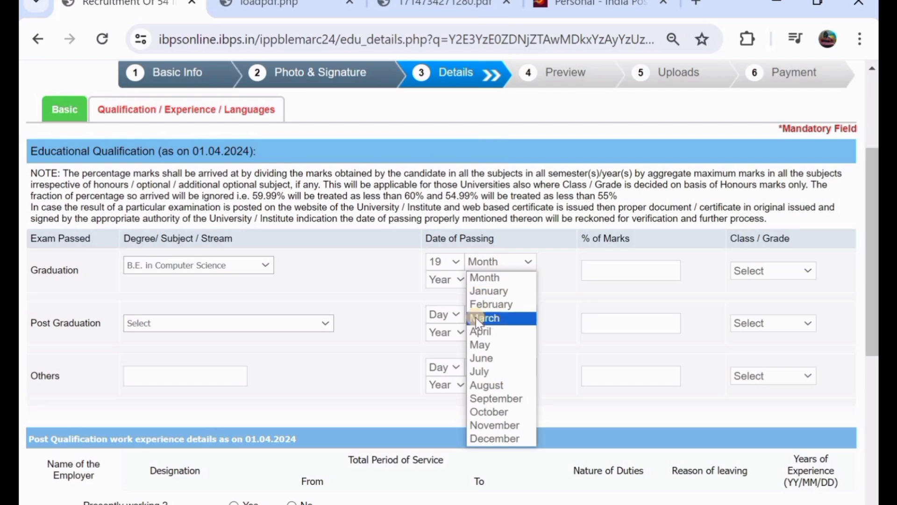
{"action": "left_click", "coordinate": [478, 344]}
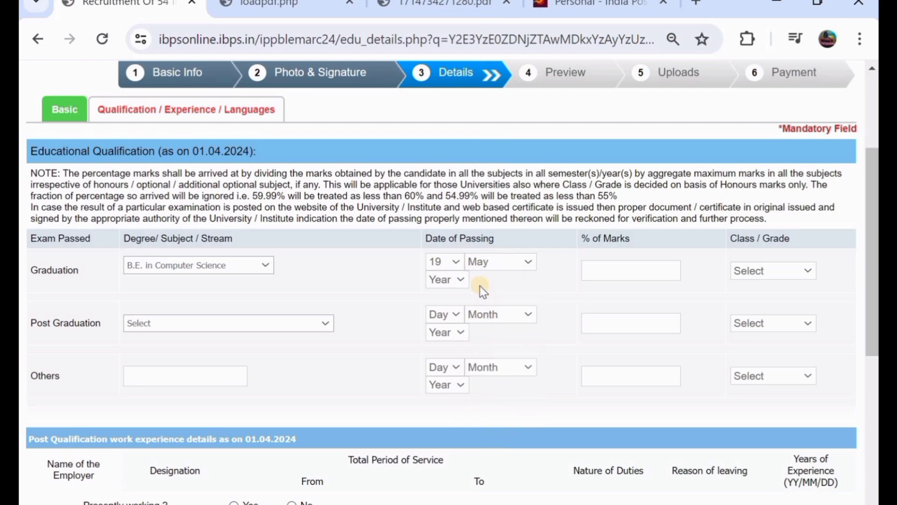
{"action": "left_click", "coordinate": [454, 282]}
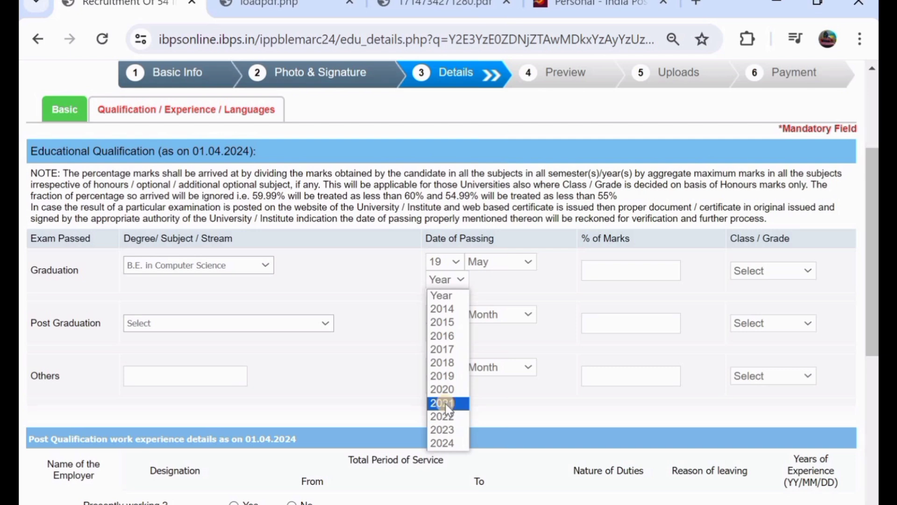
{"action": "left_click", "coordinate": [444, 416]}
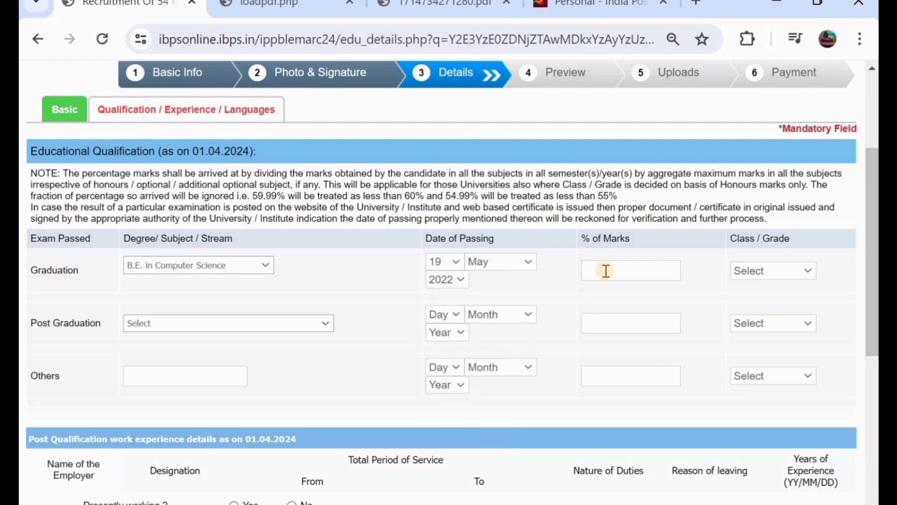
{"action": "left_click", "coordinate": [606, 270]}
{"action": "left_click", "coordinate": [606, 271]}
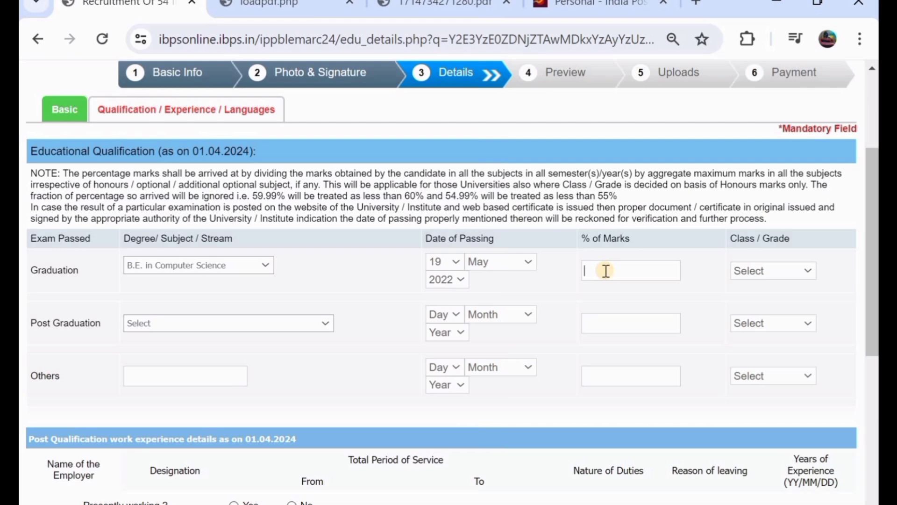
{"action": "type", "text": "78"}
{"action": "left_click", "coordinate": [765, 274]}
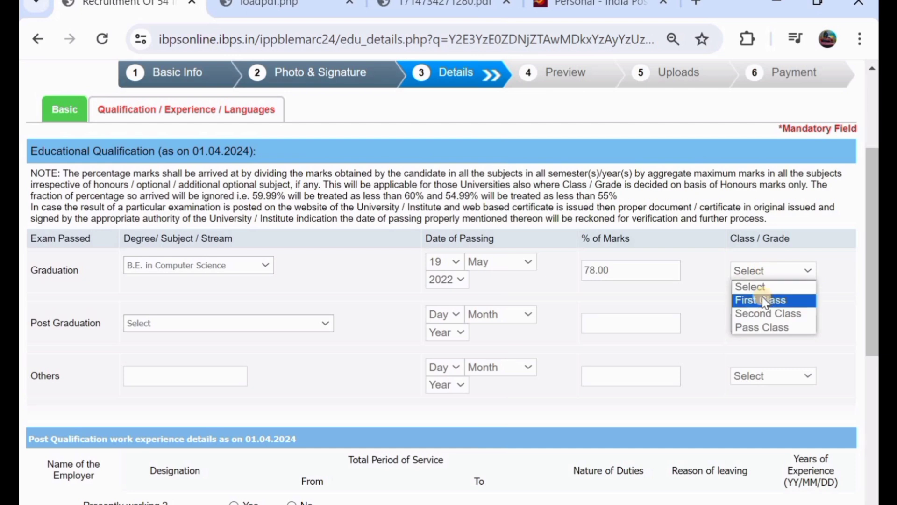
{"action": "left_click", "coordinate": [771, 323]}
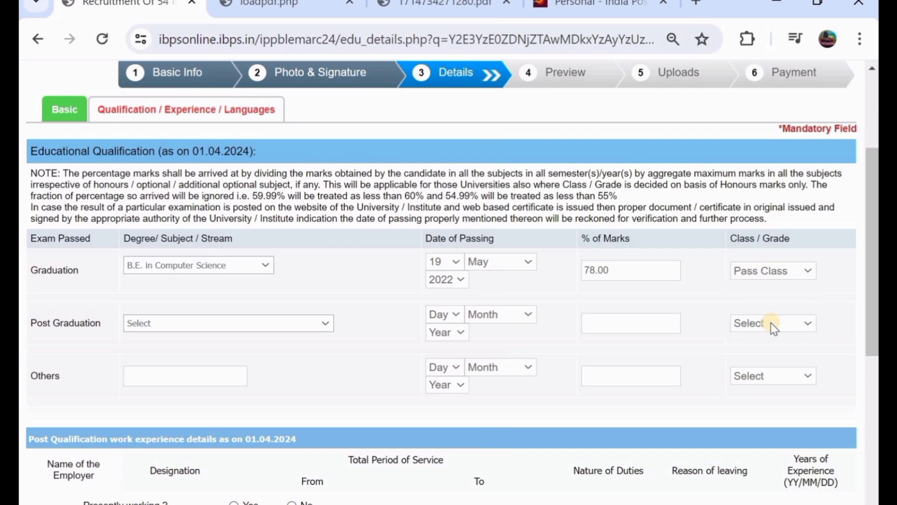
- Add MCA post-graduation passed 15 May 2023 with 68% marks, Pass Class
{"action": "left_click", "coordinate": [146, 326]}
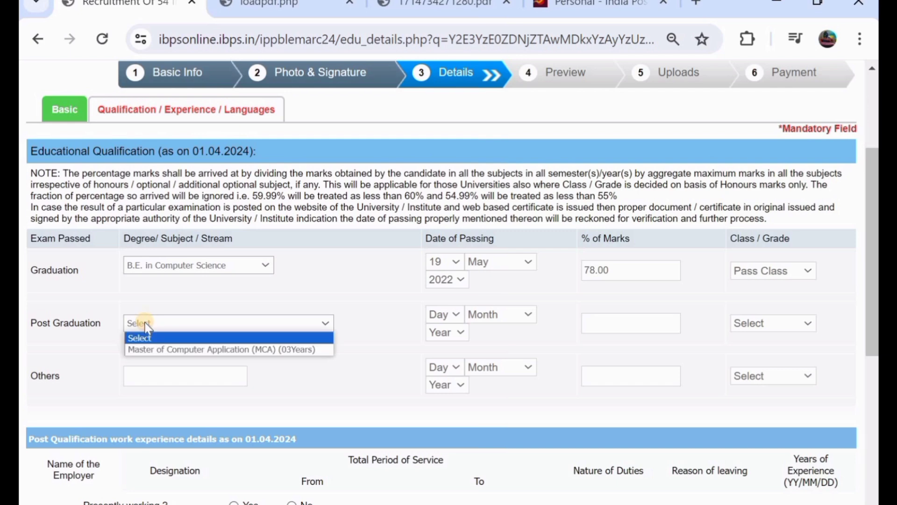
{"action": "left_click", "coordinate": [175, 349]}
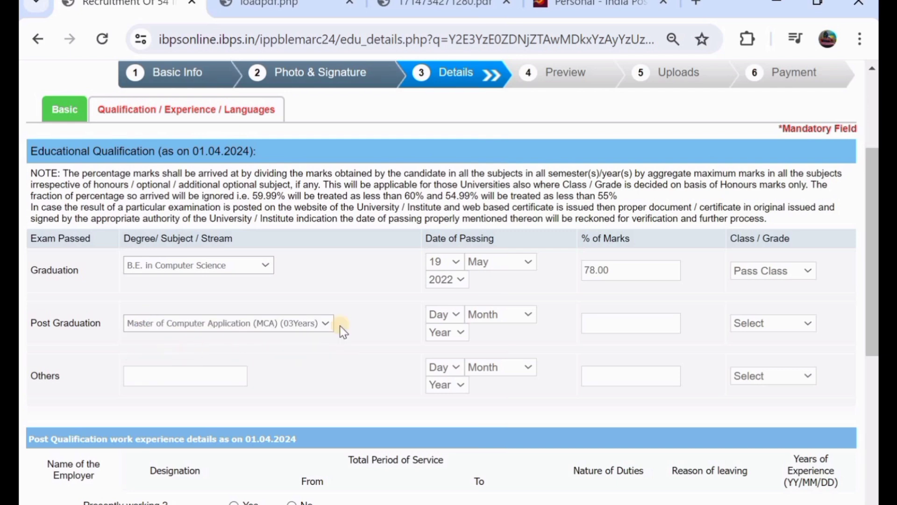
{"action": "left_click", "coordinate": [450, 313]}
{"action": "left_click", "coordinate": [445, 245]}
{"action": "left_click", "coordinate": [486, 316]}
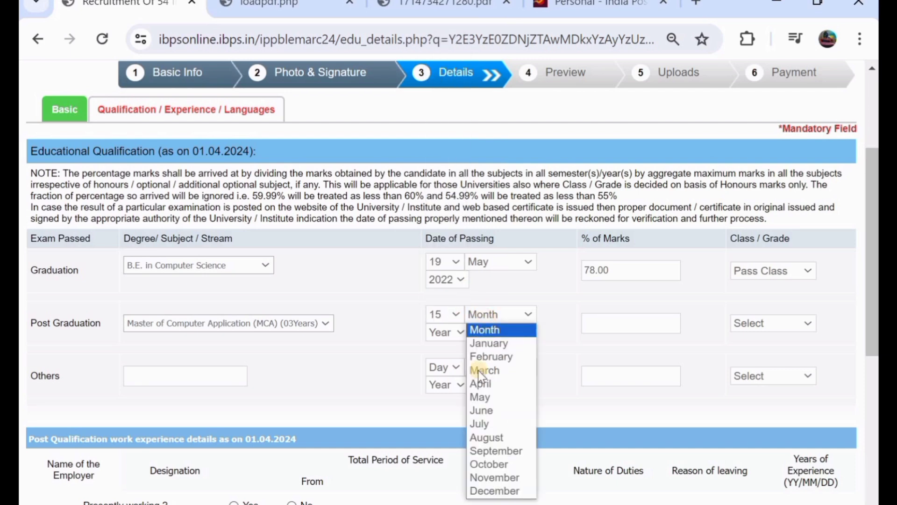
{"action": "left_click", "coordinate": [480, 397]}
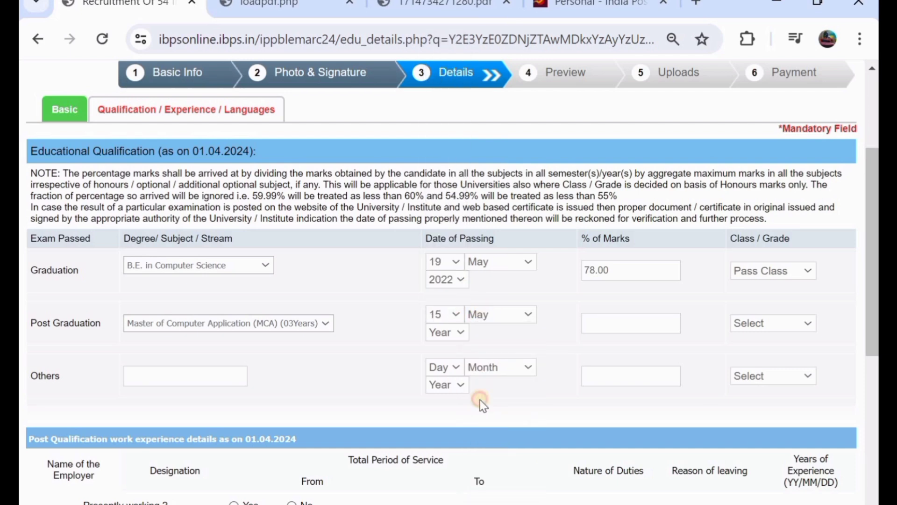
{"action": "left_click", "coordinate": [438, 332]}
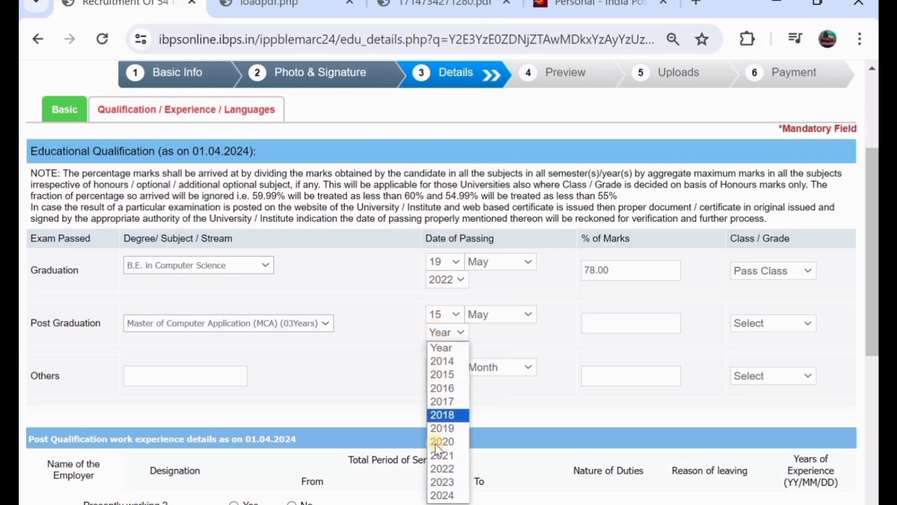
{"action": "left_click", "coordinate": [437, 482]}
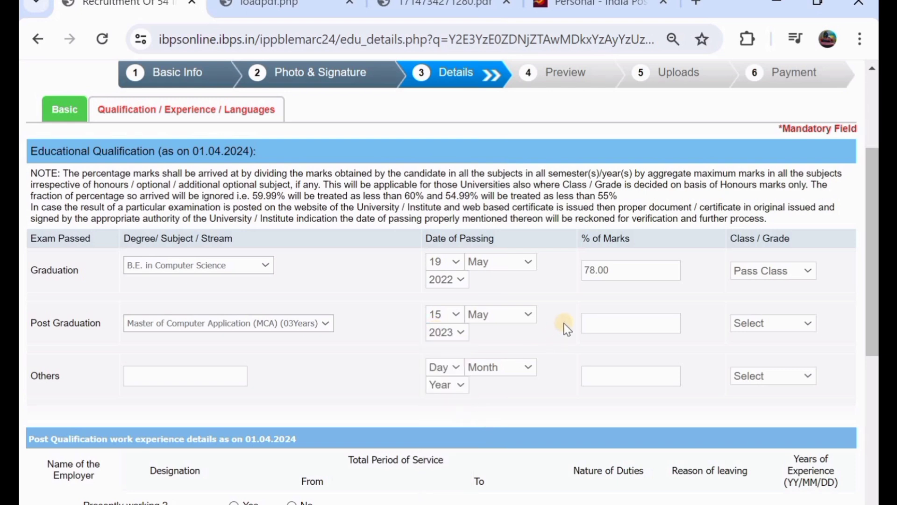
{"action": "left_click", "coordinate": [611, 327]}
{"action": "type", "text": "68"}
{"action": "left_click", "coordinate": [763, 328]}
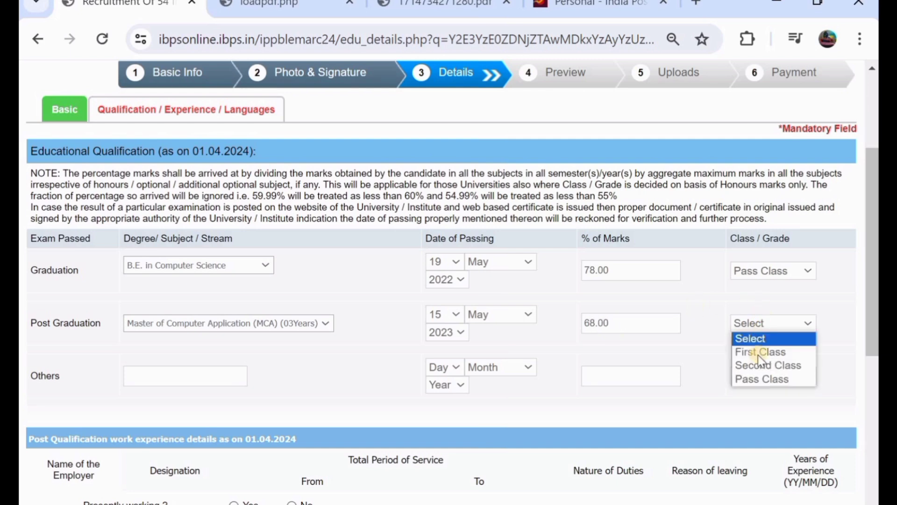
{"action": "left_click", "coordinate": [758, 380]}
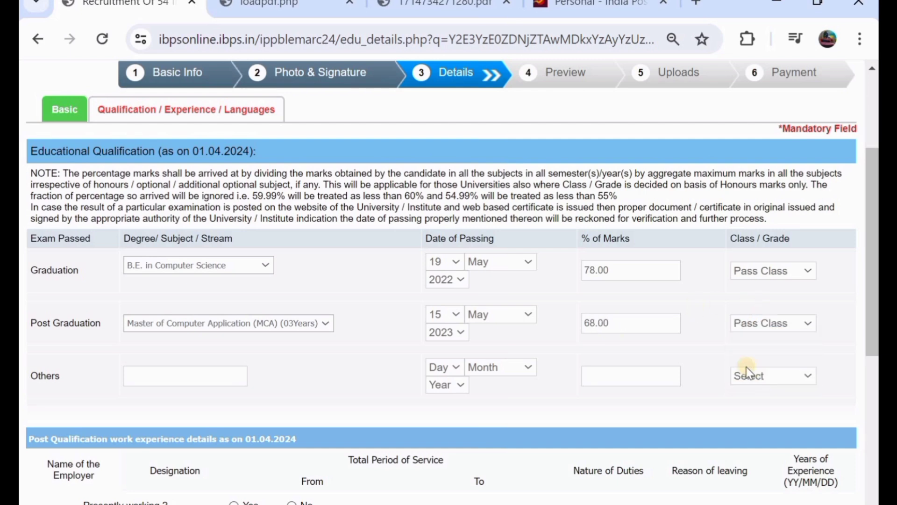
- Mark presently working from 17 May 2020, toggling No/Yes so experience recalculates to 46 months
{"action": "scroll", "coordinate": [421, 323], "scroll_direction": "down", "scroll_amount": 1}
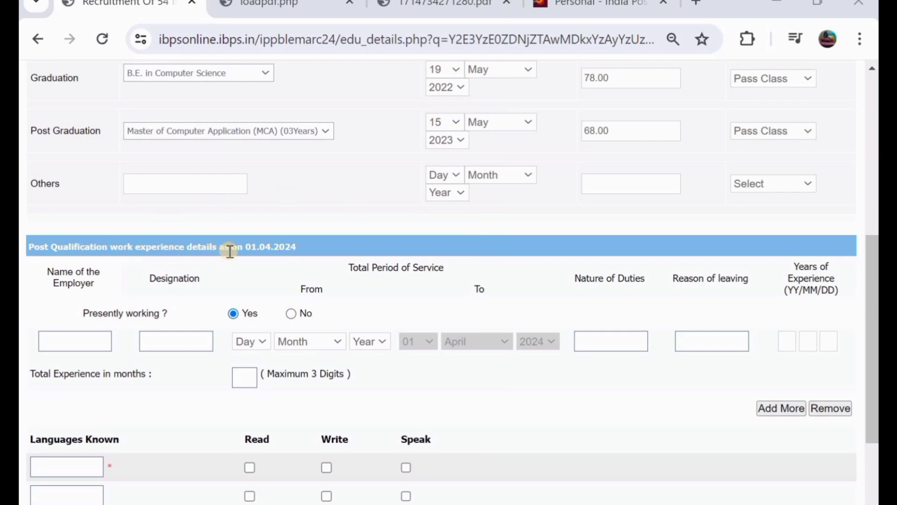
{"action": "scroll", "coordinate": [229, 251], "scroll_direction": "down", "scroll_amount": 1}
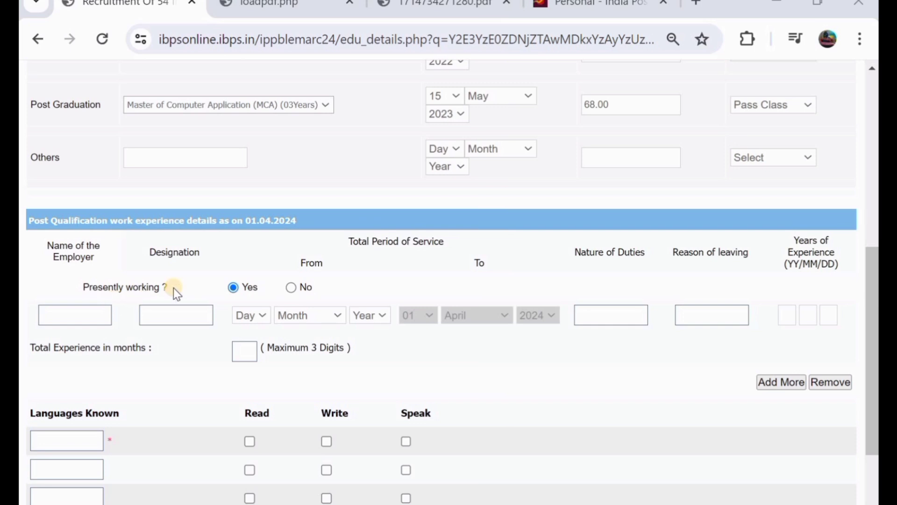
{"action": "left_click", "coordinate": [234, 289]}
{"action": "left_click", "coordinate": [260, 315]}
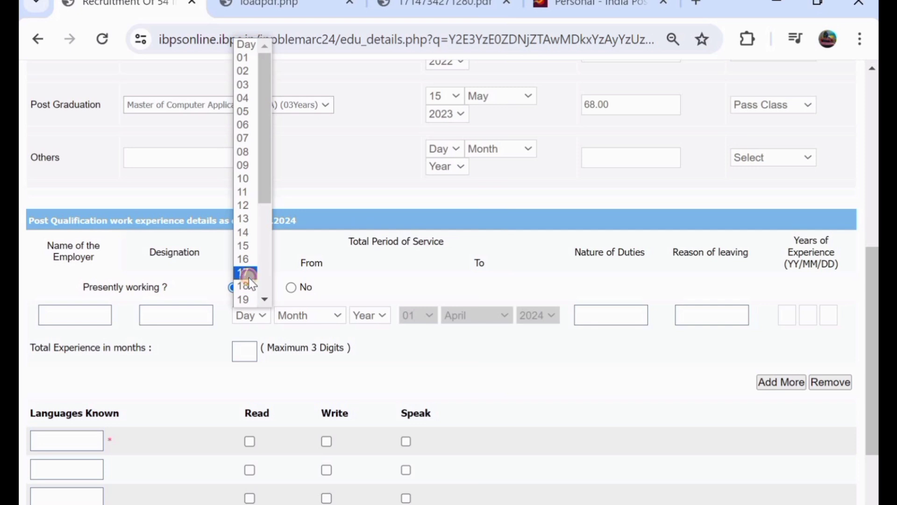
{"action": "left_click", "coordinate": [248, 277]}
{"action": "left_click", "coordinate": [302, 314]}
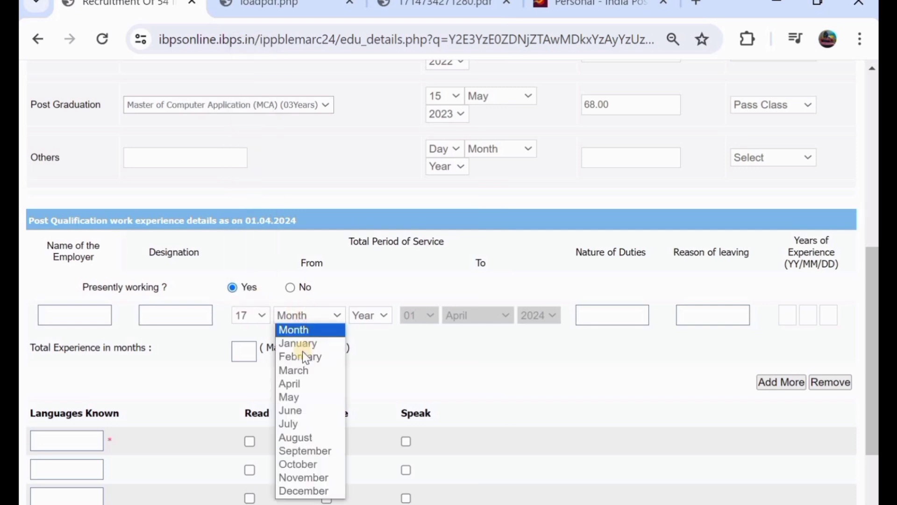
{"action": "left_click", "coordinate": [301, 398]}
{"action": "left_click", "coordinate": [366, 317]}
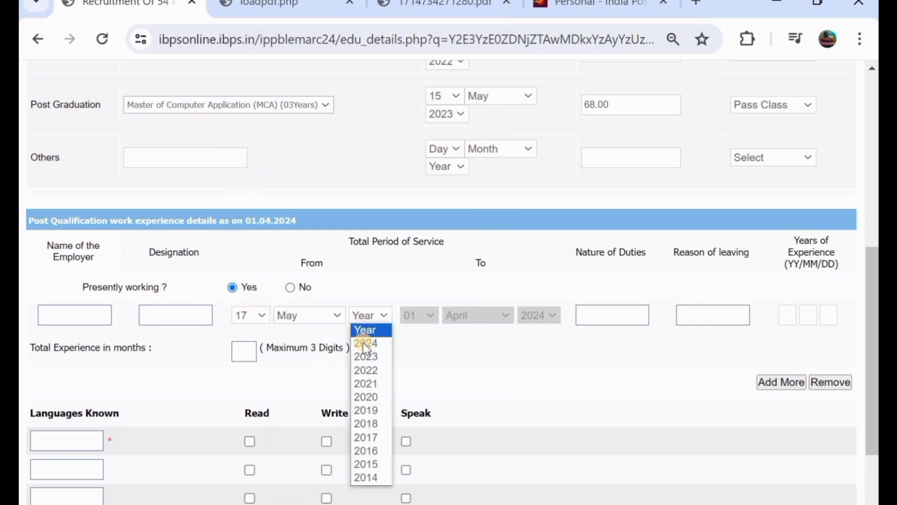
{"action": "left_click", "coordinate": [378, 396]}
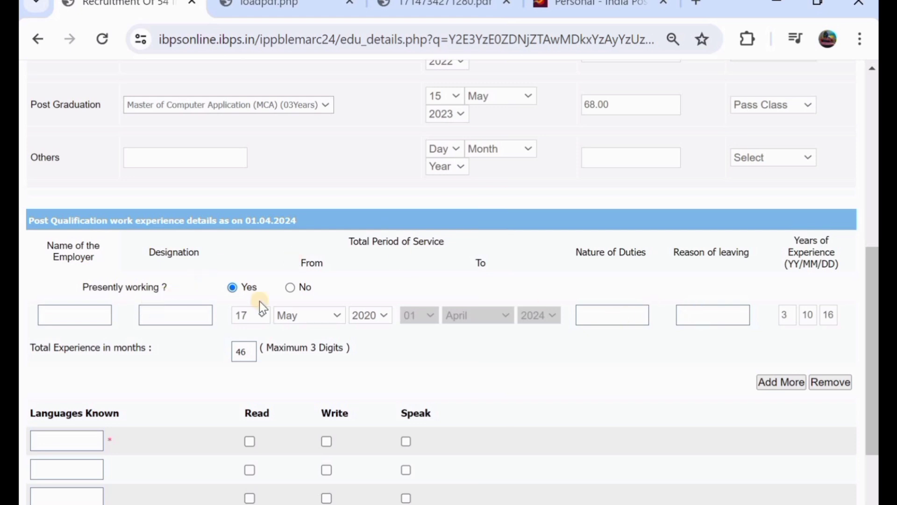
{"action": "left_click", "coordinate": [290, 289]}
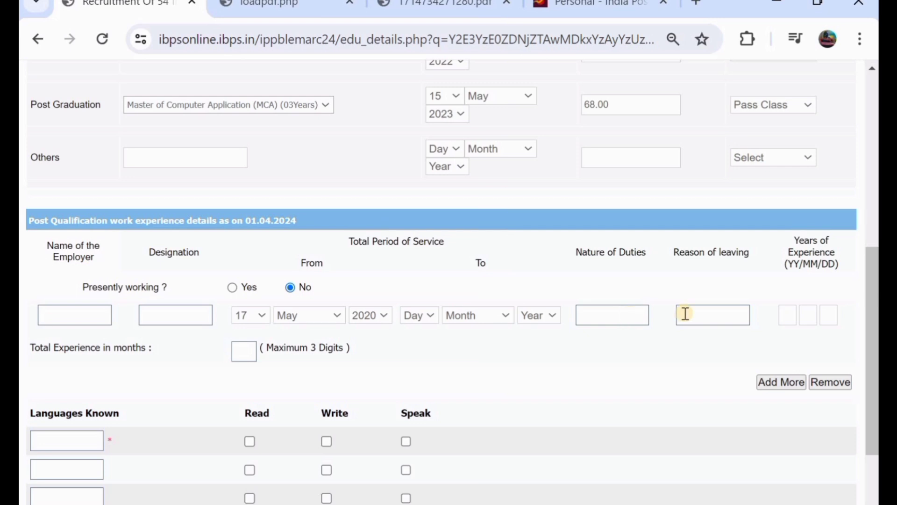
{"action": "left_click", "coordinate": [232, 287]}
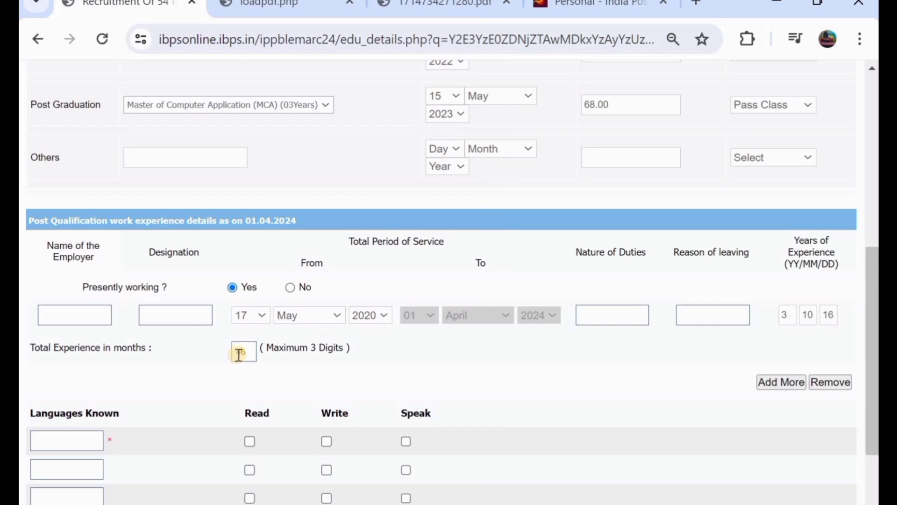
{"action": "scroll", "coordinate": [239, 354], "scroll_direction": "down", "scroll_amount": 1}
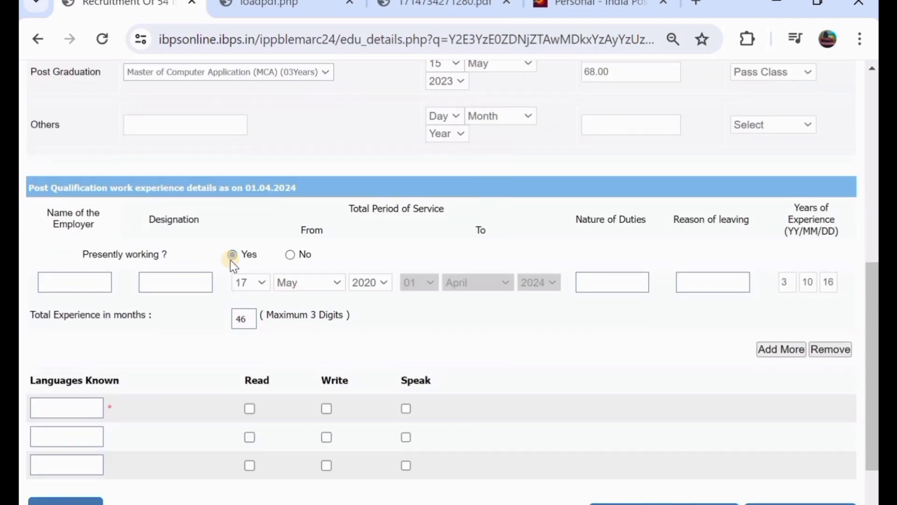
- Add ENGLISH as a known language with Read, Write and Speak ticked
{"action": "scroll", "coordinate": [231, 260], "scroll_direction": "down", "scroll_amount": 2}
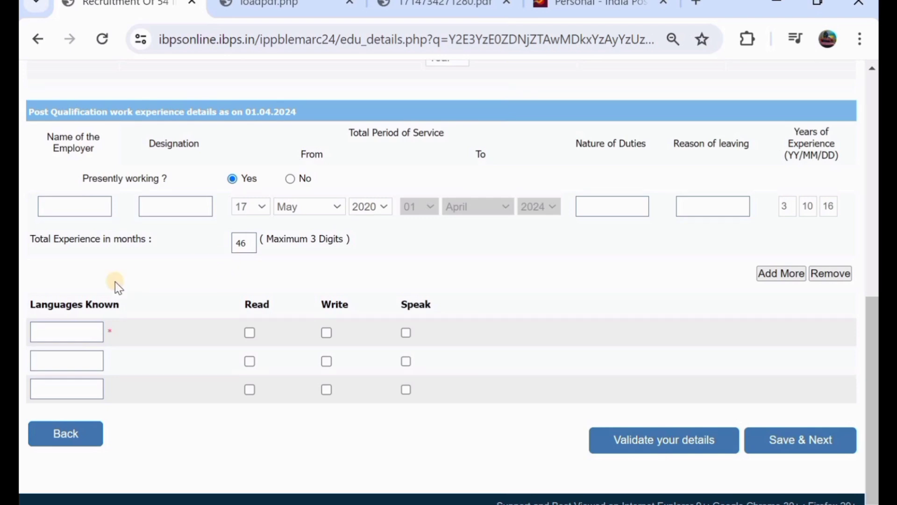
{"action": "left_click", "coordinate": [68, 326]}
{"action": "type", "text": "ENGLISH"}
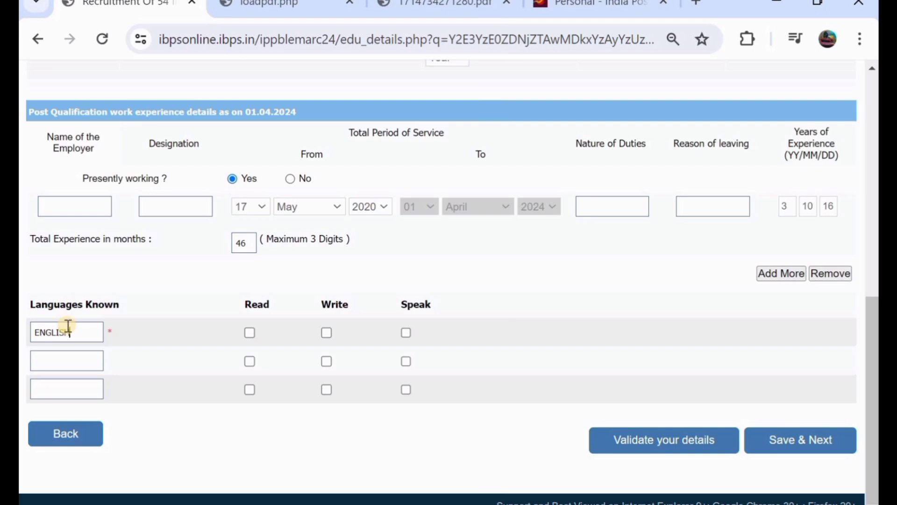
{"action": "left_click", "coordinate": [250, 332]}
{"action": "left_click", "coordinate": [326, 333]}
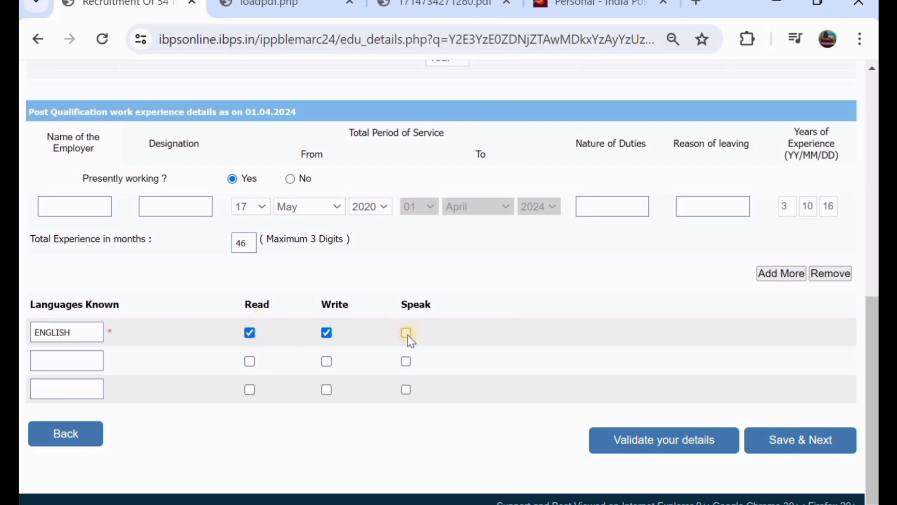
{"action": "left_click", "coordinate": [408, 334]}
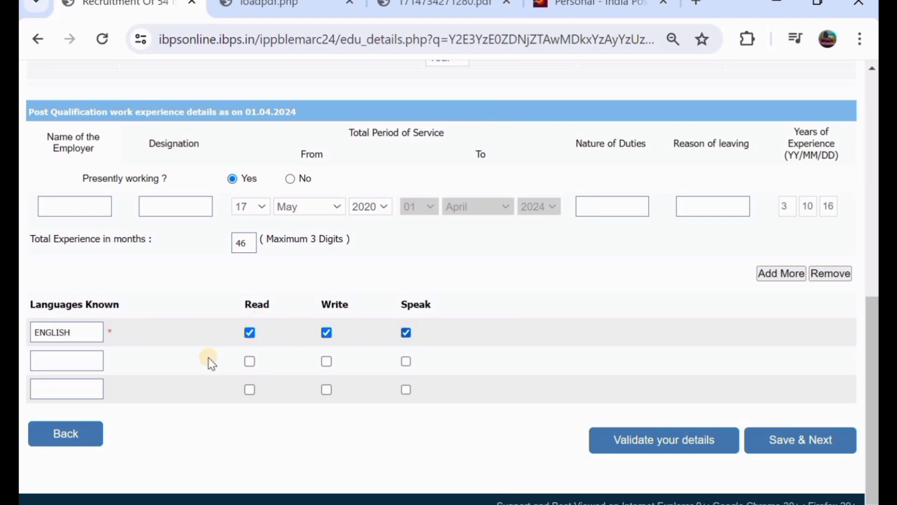
- Add HINDI as a second language with Read, Write and Speak ticked
{"action": "left_click", "coordinate": [74, 365]}
{"action": "type", "text": "HINDI"}
{"action": "left_click", "coordinate": [250, 361]}
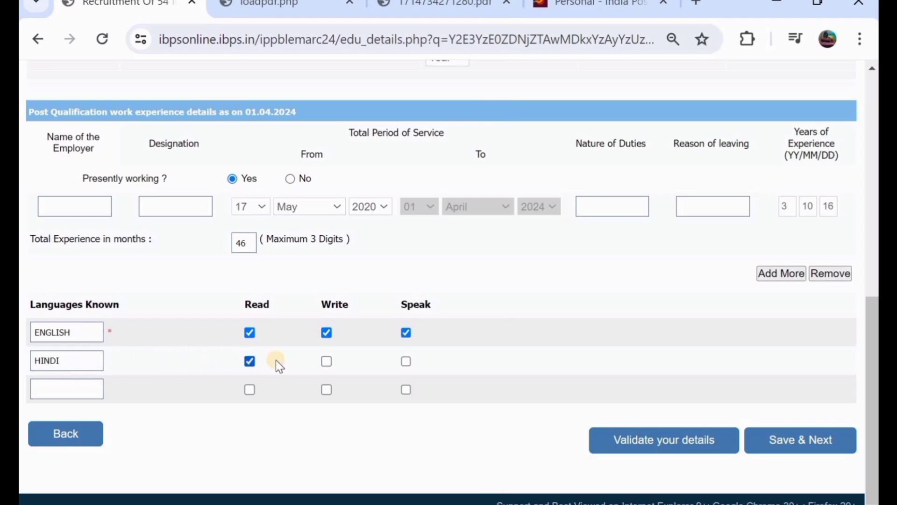
{"action": "left_click", "coordinate": [327, 361]}
{"action": "left_click", "coordinate": [406, 360]}
{"action": "scroll", "coordinate": [423, 224], "scroll_direction": "up", "scroll_amount": 2}
{"action": "scroll", "coordinate": [423, 220], "scroll_direction": "up", "scroll_amount": 2}
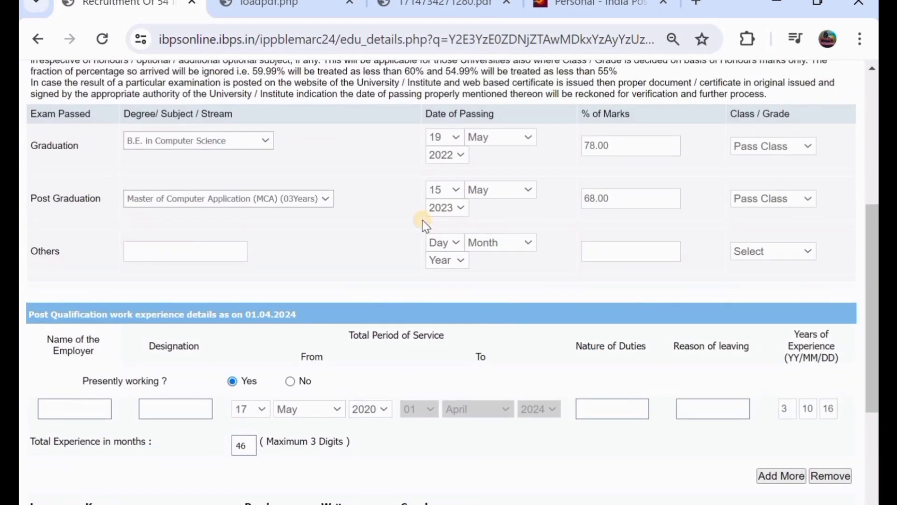
{"action": "scroll", "coordinate": [423, 220], "scroll_direction": "up", "scroll_amount": 2}
{"action": "scroll", "coordinate": [532, 280], "scroll_direction": "down", "scroll_amount": 6}
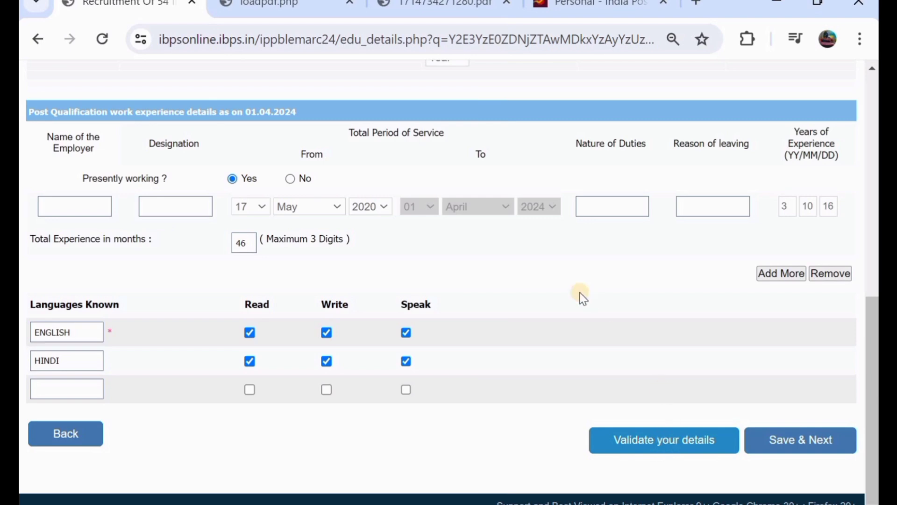
- Save the qualifications, scroll through the application preview and tick 'I Agree' on the declaration
{"action": "left_click", "coordinate": [785, 444]}
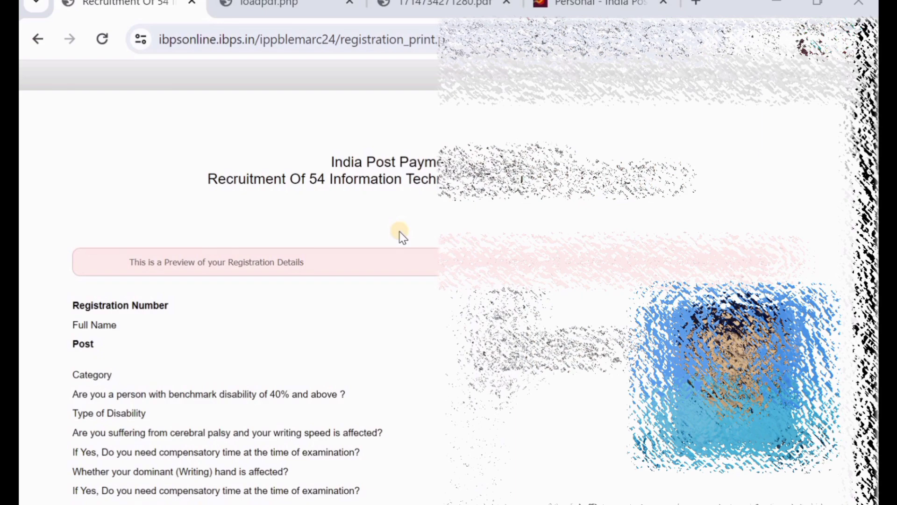
{"action": "scroll", "coordinate": [402, 236], "scroll_direction": "down", "scroll_amount": 5}
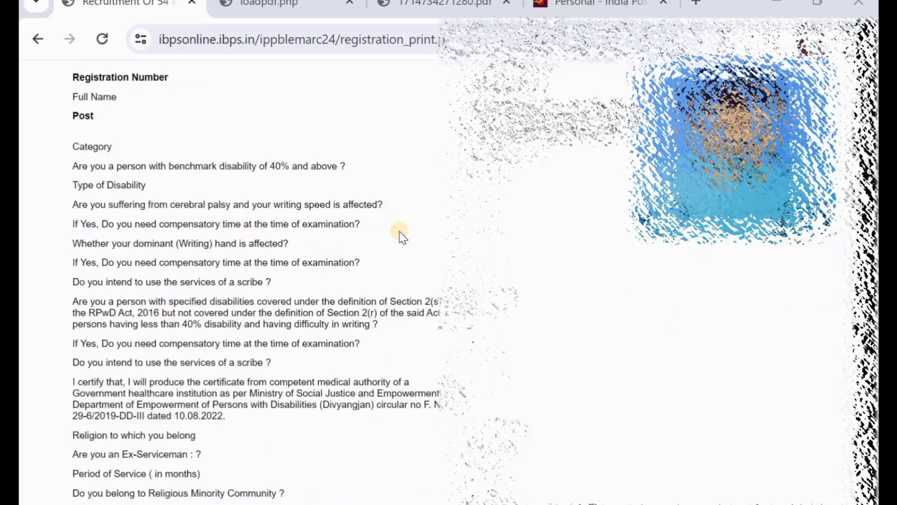
{"action": "scroll", "coordinate": [402, 236], "scroll_direction": "down", "scroll_amount": 6}
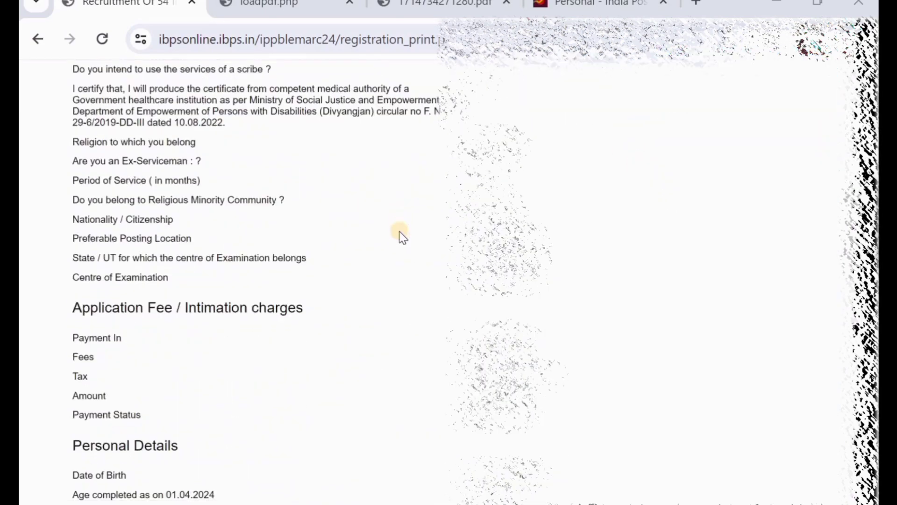
{"action": "scroll", "coordinate": [402, 236], "scroll_direction": "down", "scroll_amount": 6}
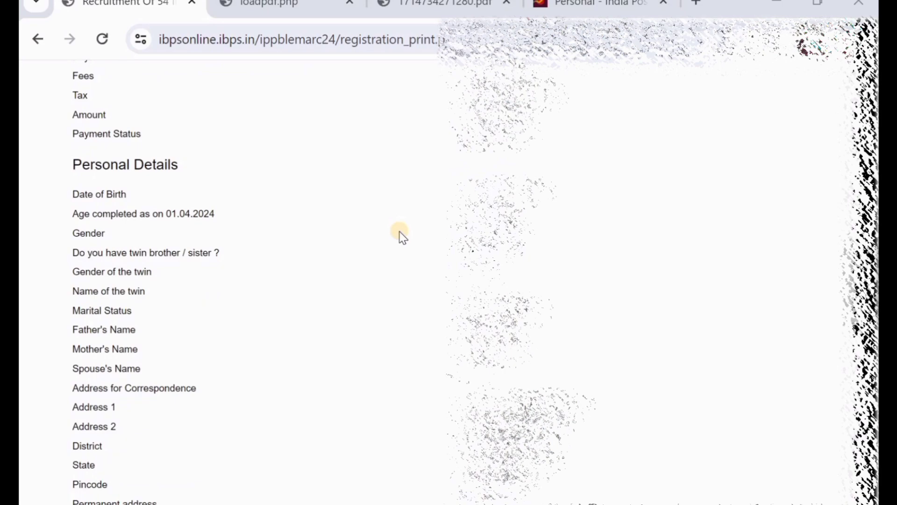
{"action": "scroll", "coordinate": [402, 236], "scroll_direction": "down", "scroll_amount": 7}
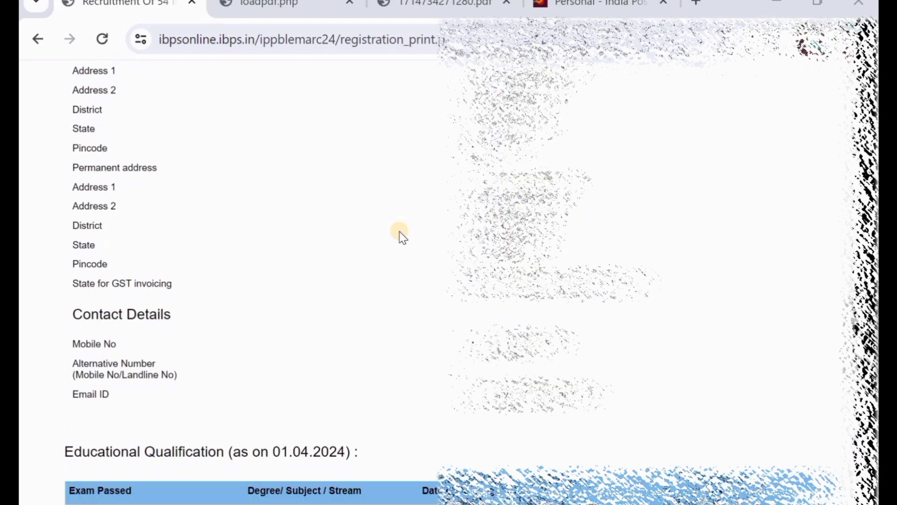
{"action": "scroll", "coordinate": [402, 236], "scroll_direction": "down", "scroll_amount": 8}
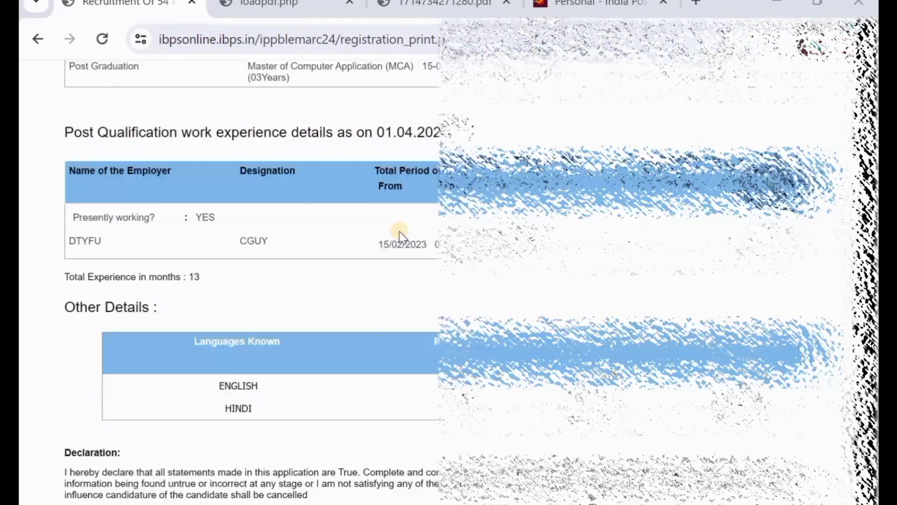
{"action": "scroll", "coordinate": [400, 236], "scroll_direction": "down", "scroll_amount": 3}
{"action": "scroll", "coordinate": [403, 237], "scroll_direction": "up", "scroll_amount": 6}
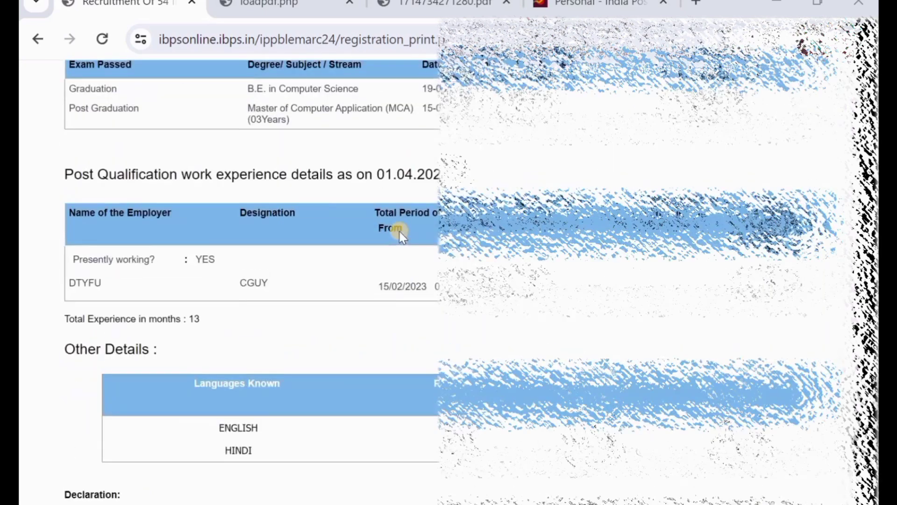
{"action": "scroll", "coordinate": [402, 237], "scroll_direction": "down", "scroll_amount": 7}
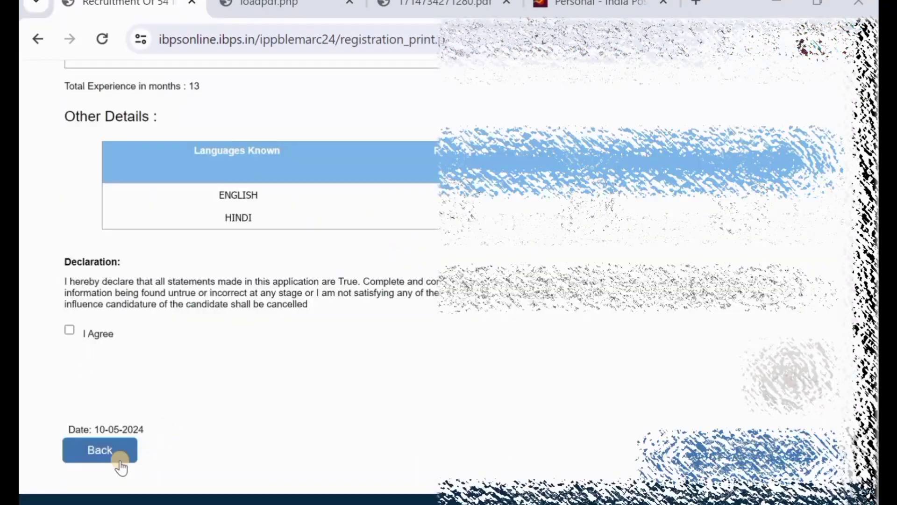
{"action": "scroll", "coordinate": [456, 128], "scroll_direction": "up", "scroll_amount": 2}
{"action": "scroll", "coordinate": [130, 303], "scroll_direction": "up", "scroll_amount": 3}
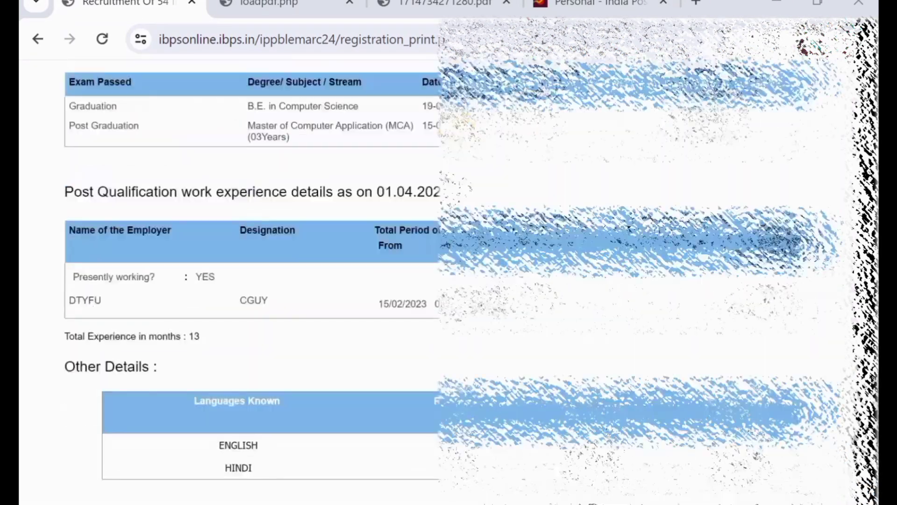
{"action": "scroll", "coordinate": [131, 303], "scroll_direction": "down", "scroll_amount": 5}
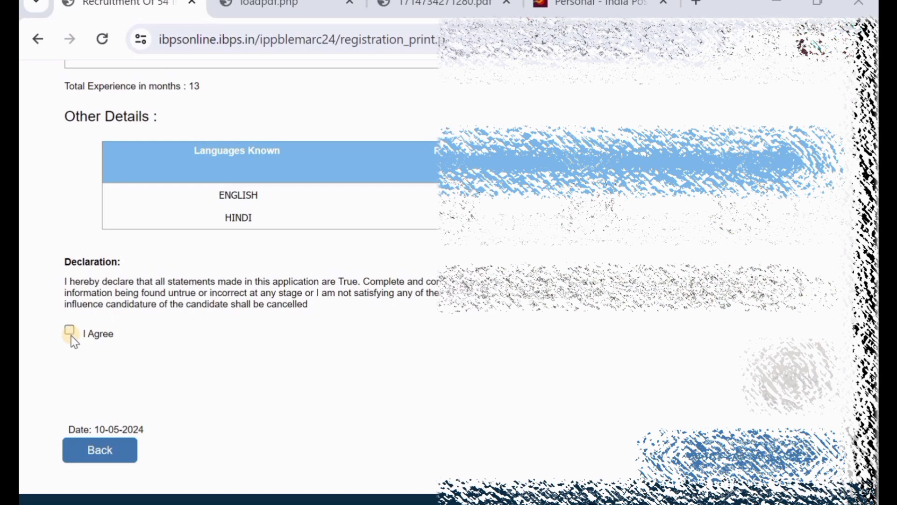
{"action": "left_click", "coordinate": [69, 334]}
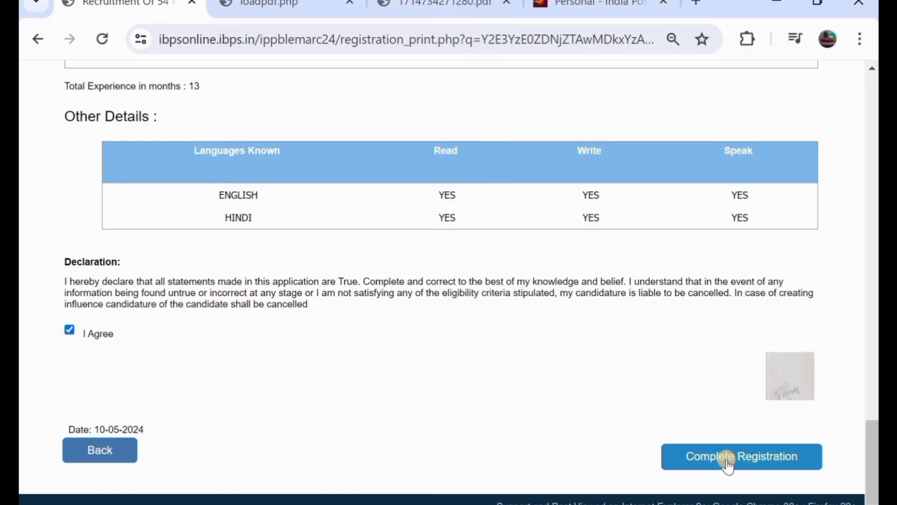
- Complete the registration, confirming both warning dialogs with OK
{"action": "left_click", "coordinate": [728, 460]}
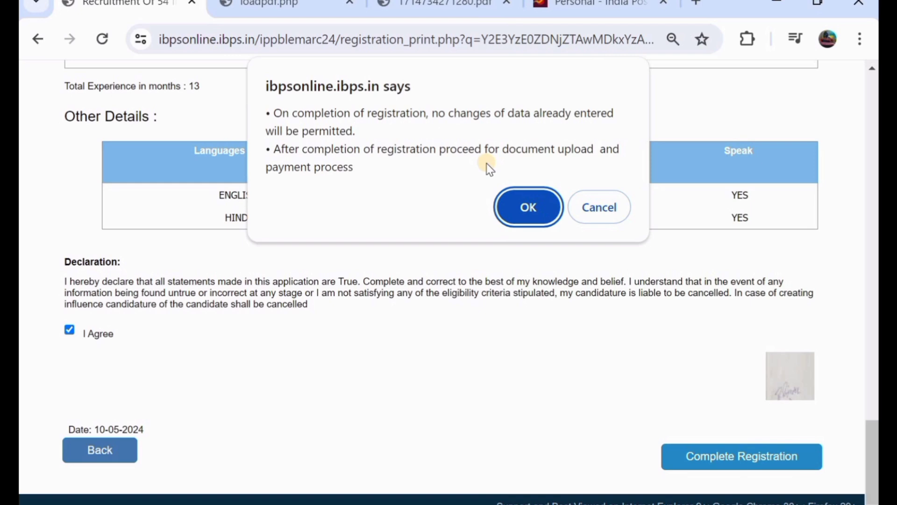
{"action": "left_click", "coordinate": [523, 206]}
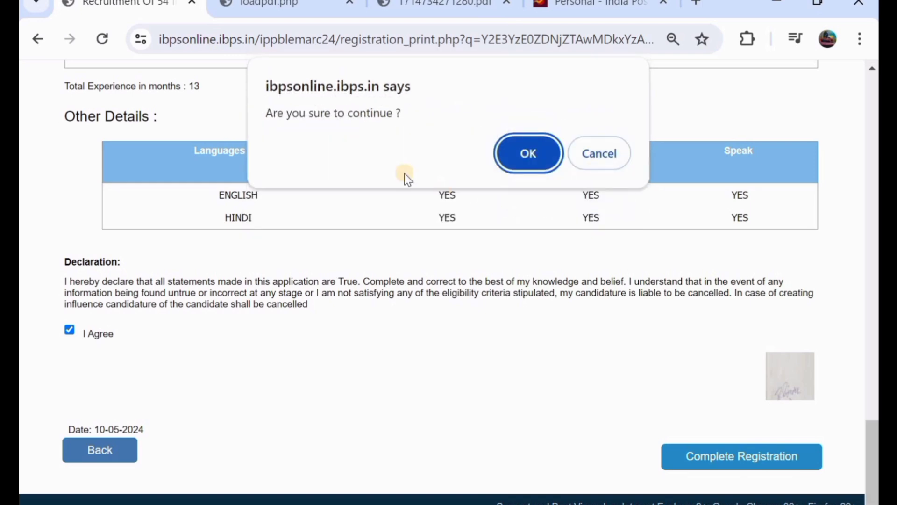
{"action": "left_click", "coordinate": [518, 161]}
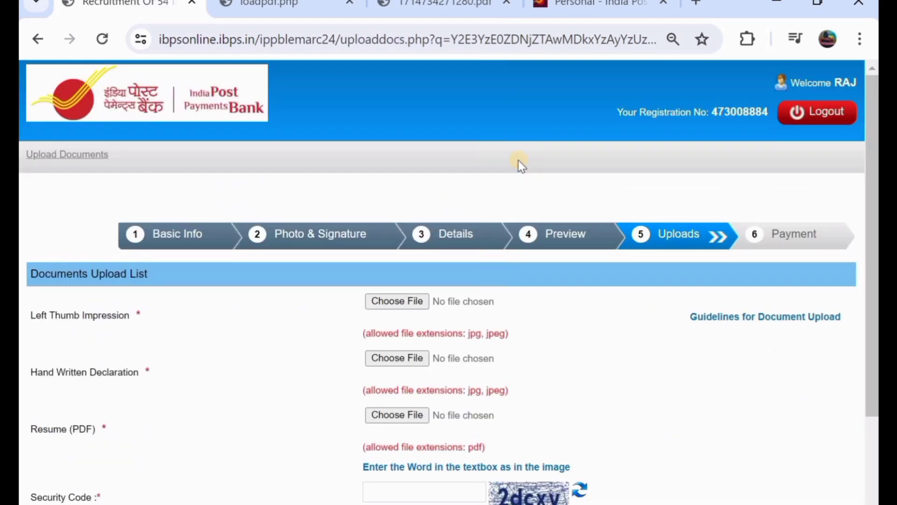
{"action": "scroll", "coordinate": [518, 161], "scroll_direction": "down", "scroll_amount": 2}
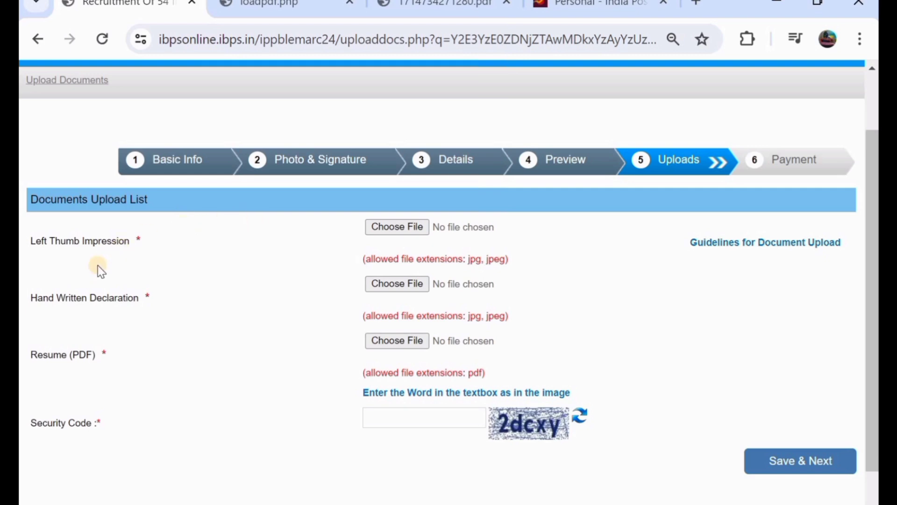
- Review the upload rules: thumb 240 x 240, declaration 800 x 400, resume PDF 20–500 KB, then return to Uploads
{"action": "left_click", "coordinate": [282, 11]}
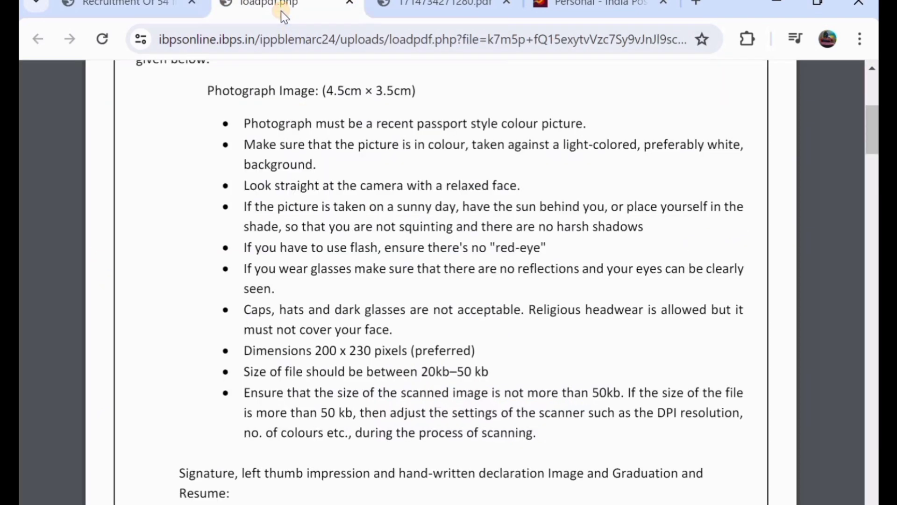
{"action": "scroll", "coordinate": [328, 265], "scroll_direction": "down", "scroll_amount": 6}
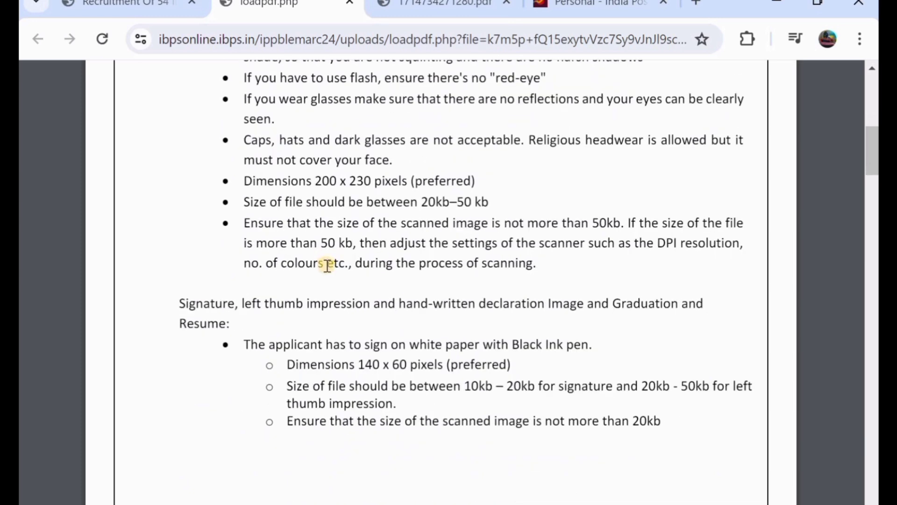
{"action": "scroll", "coordinate": [327, 265], "scroll_direction": "down", "scroll_amount": 1}
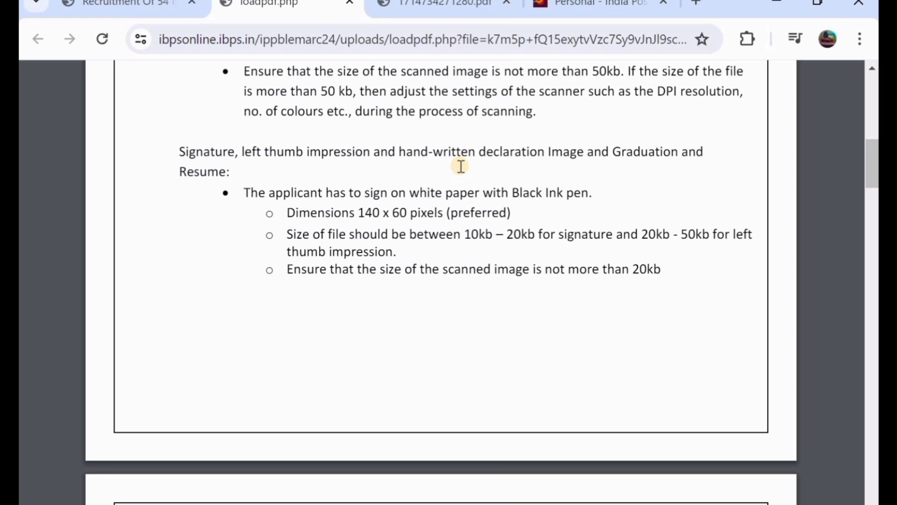
{"action": "scroll", "coordinate": [461, 166], "scroll_direction": "down", "scroll_amount": 1}
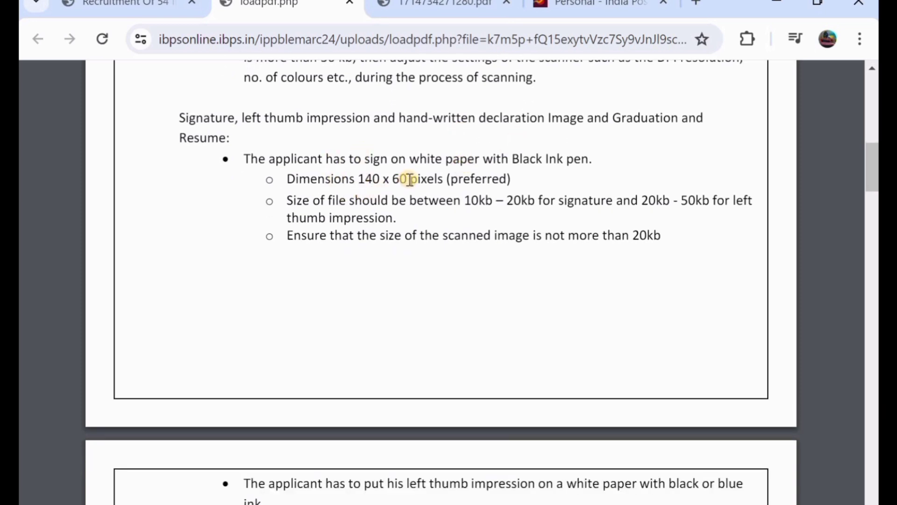
{"action": "scroll", "coordinate": [418, 180], "scroll_direction": "down", "scroll_amount": 1}
{"action": "scroll", "coordinate": [418, 180], "scroll_direction": "down", "scroll_amount": 5}
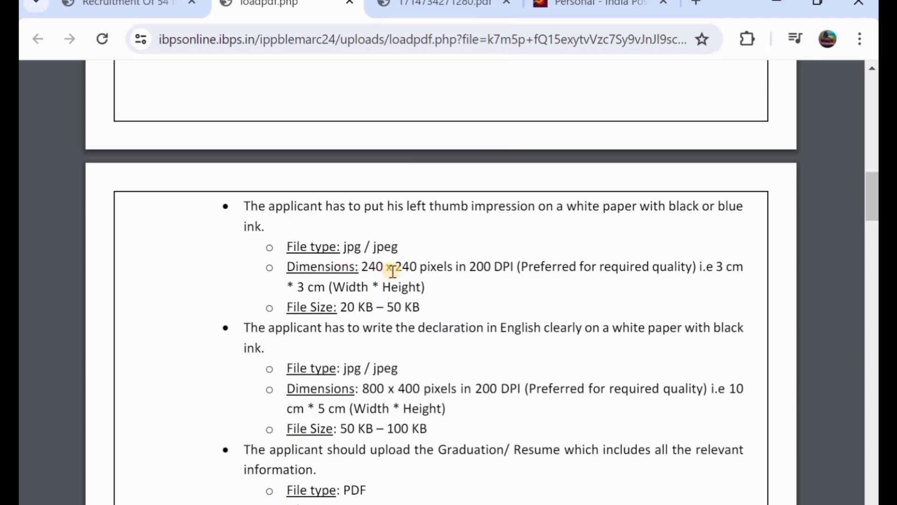
{"action": "scroll", "coordinate": [393, 270], "scroll_direction": "down", "scroll_amount": 1}
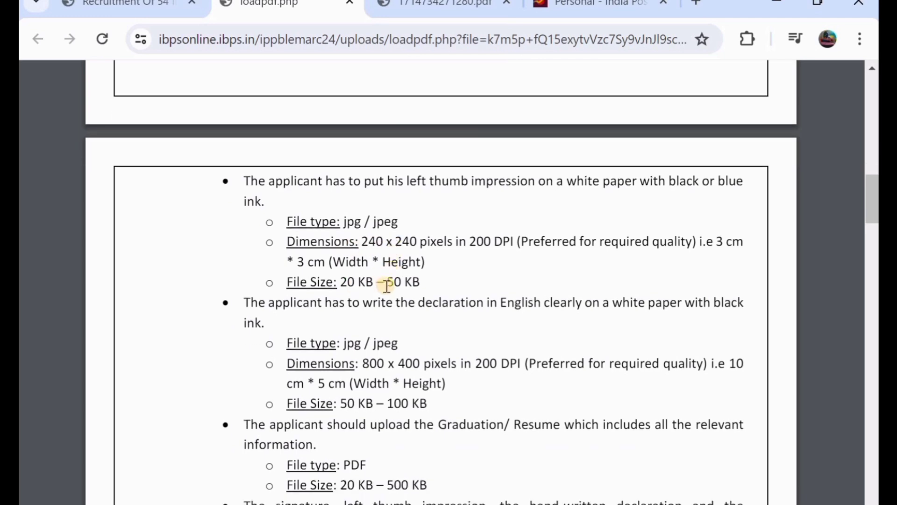
{"action": "scroll", "coordinate": [387, 285], "scroll_direction": "down", "scroll_amount": 2}
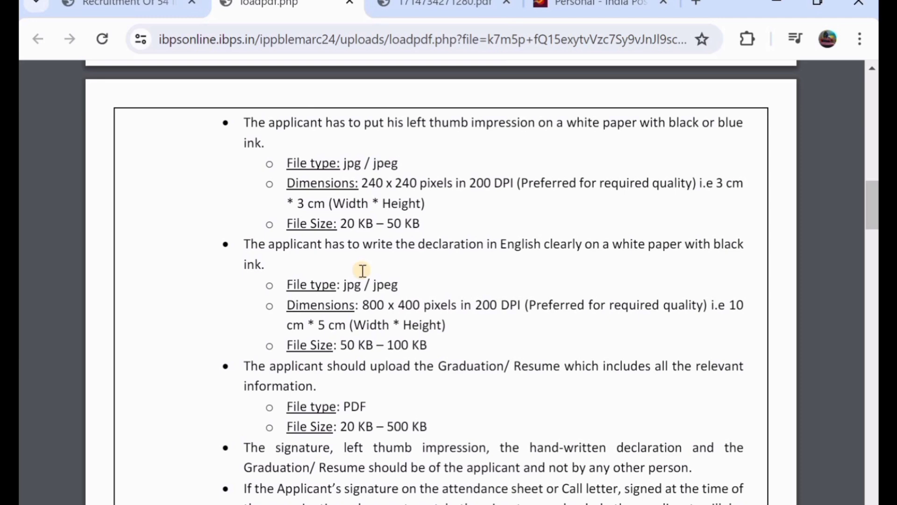
{"action": "scroll", "coordinate": [362, 271], "scroll_direction": "down", "scroll_amount": 1}
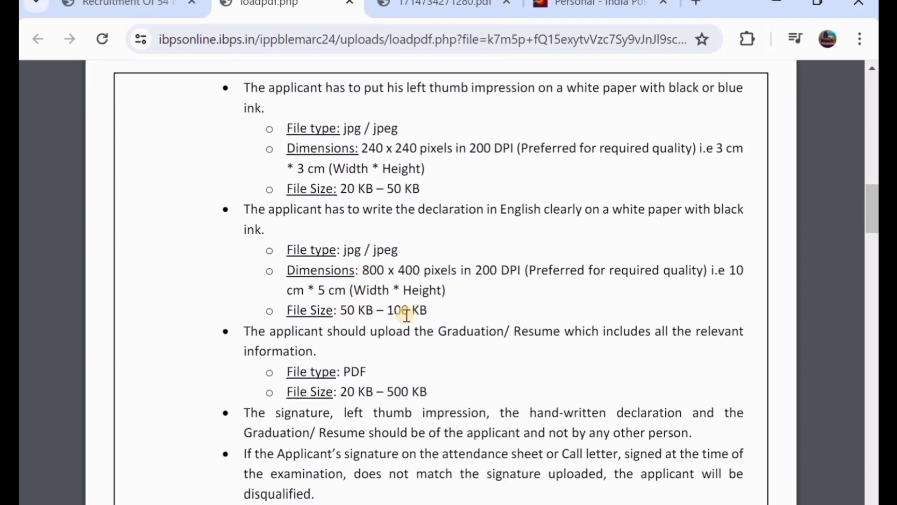
{"action": "scroll", "coordinate": [386, 317], "scroll_direction": "down", "scroll_amount": 1}
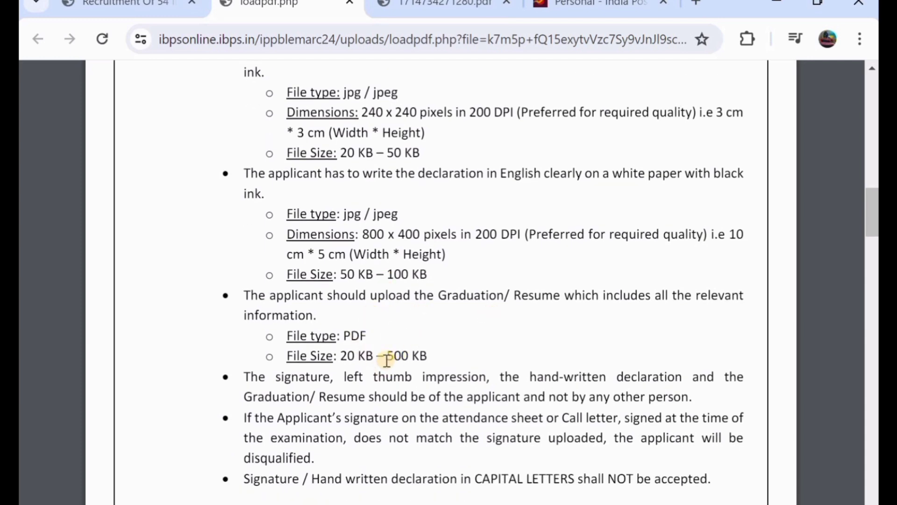
{"action": "scroll", "coordinate": [386, 360], "scroll_direction": "down", "scroll_amount": 5}
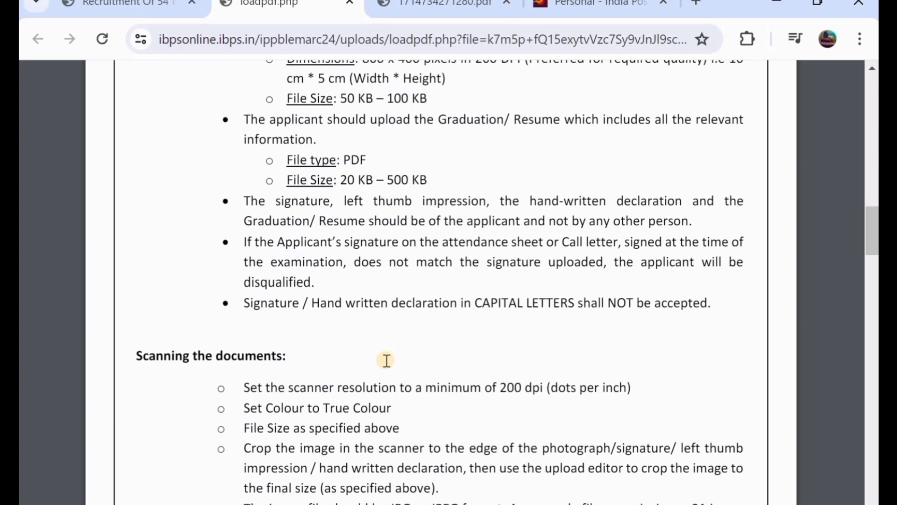
{"action": "scroll", "coordinate": [387, 360], "scroll_direction": "down", "scroll_amount": 2}
{"action": "left_click", "coordinate": [150, 6]}
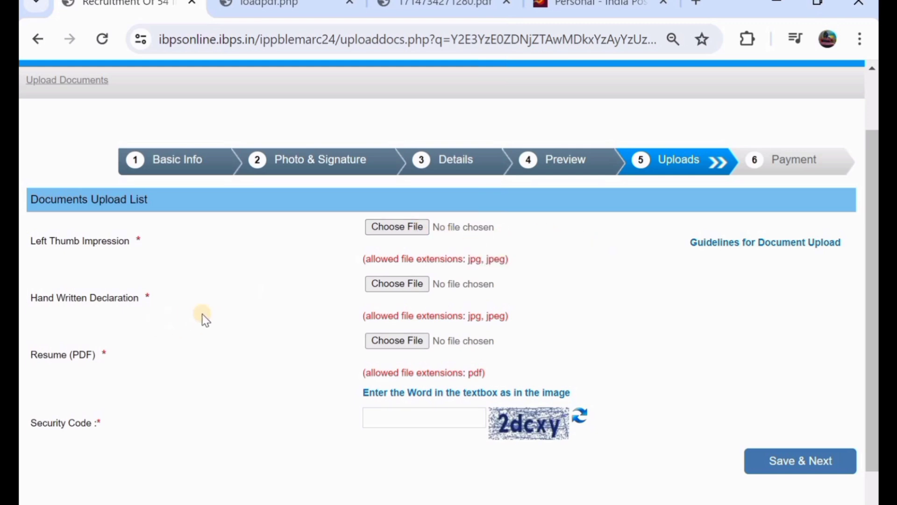
- Google 'ibps hand written declaration' for the sample wording, then return to the upload form
{"action": "left_click", "coordinate": [696, 4]}
{"action": "type", "text": "i"}
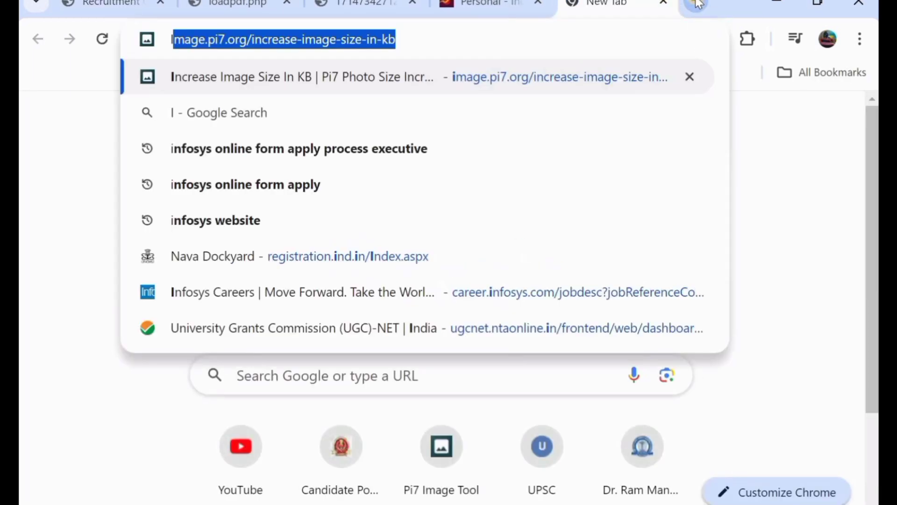
{"action": "type", "text": "PBS"}
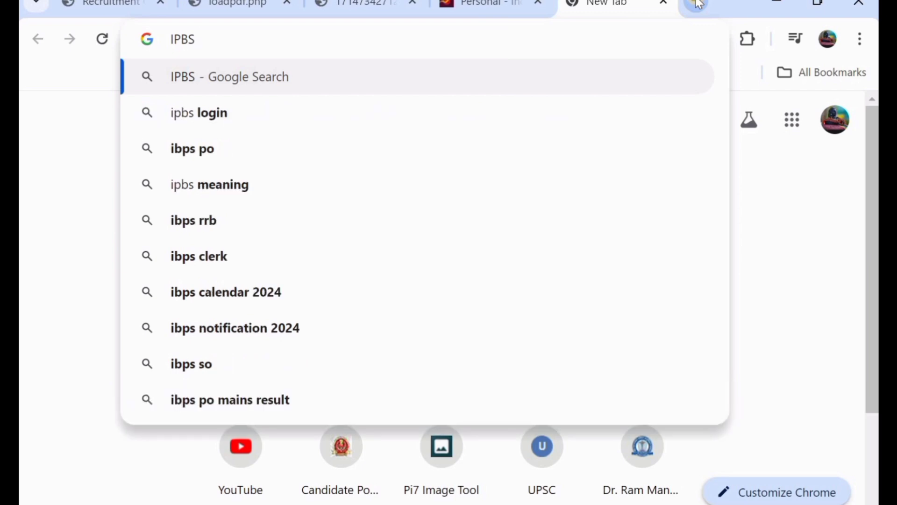
{"action": "type", "text": "HAN"}
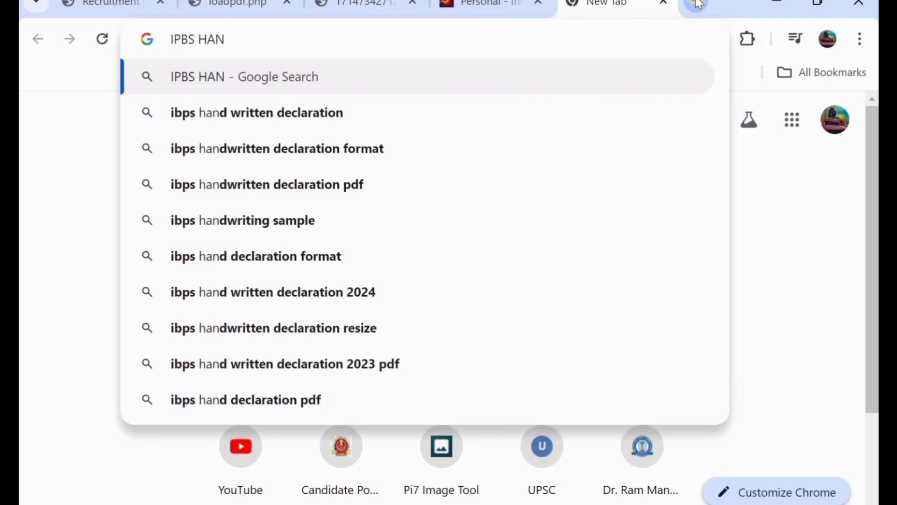
{"action": "left_click", "coordinate": [350, 113]}
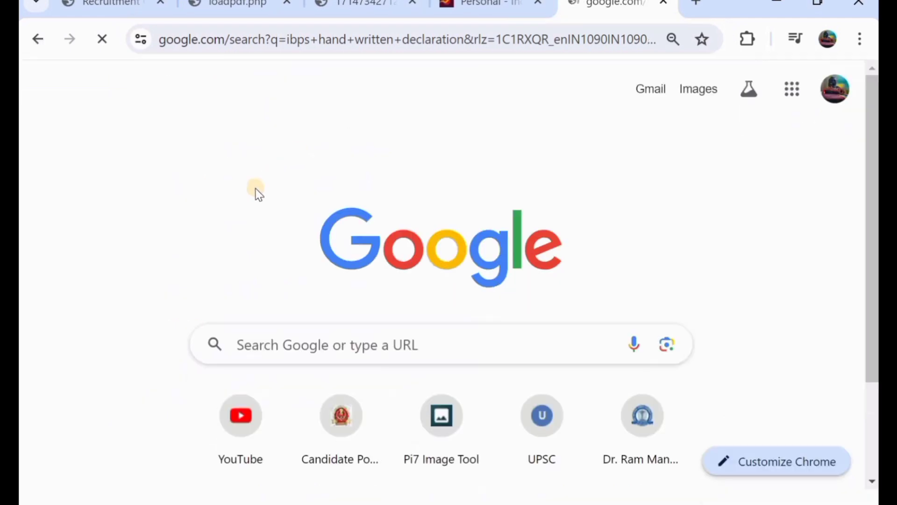
{"action": "scroll", "coordinate": [92, 211], "scroll_direction": "down", "scroll_amount": 3}
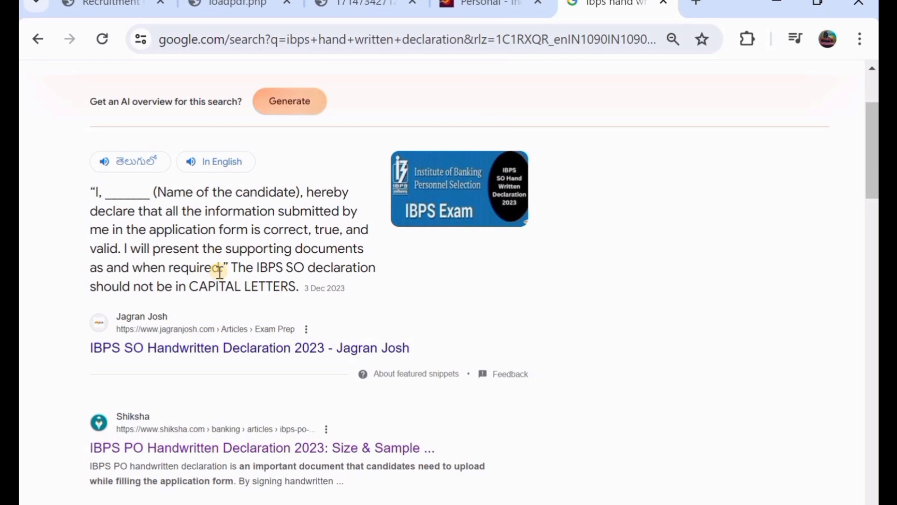
{"action": "left_click", "coordinate": [105, 3]}
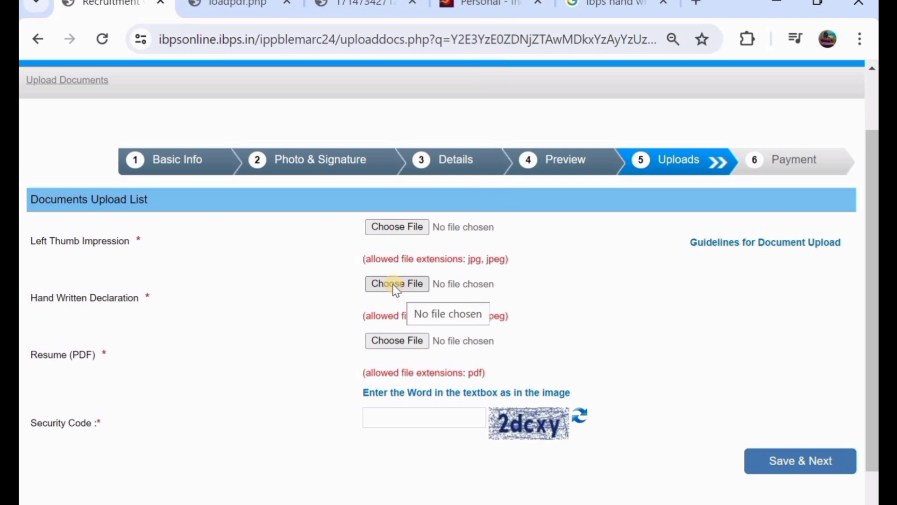
- Recheck the guidelines: the handwritten declaration must not be in capital letters
{"action": "scroll", "coordinate": [396, 289], "scroll_direction": "down", "scroll_amount": 1}
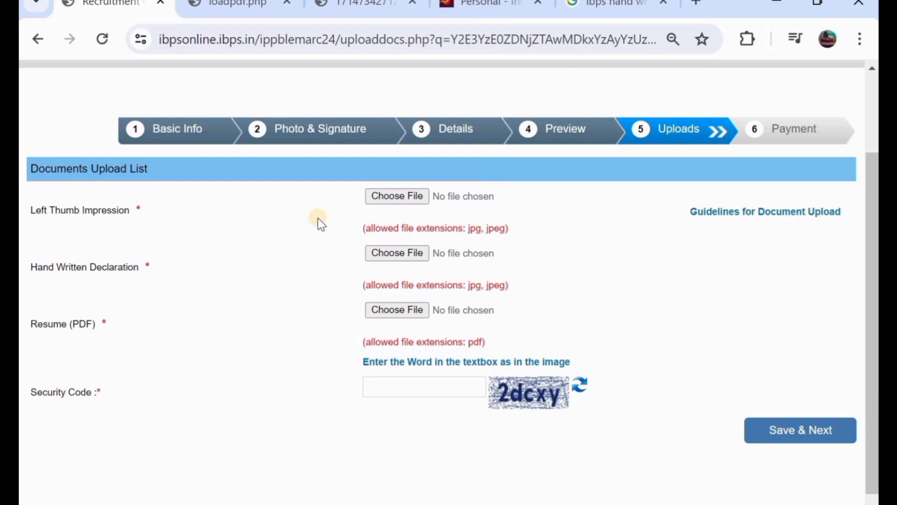
{"action": "left_click", "coordinate": [255, 7]}
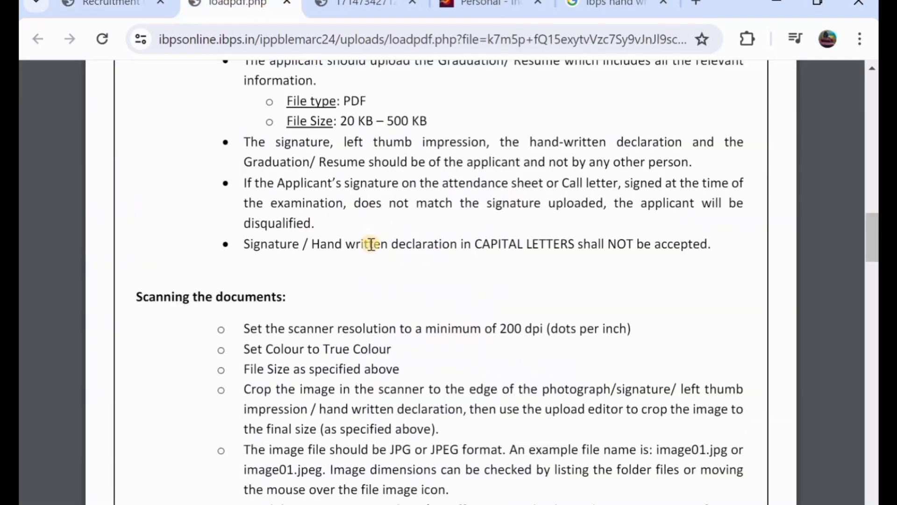
{"action": "scroll", "coordinate": [371, 244], "scroll_direction": "down", "scroll_amount": 1}
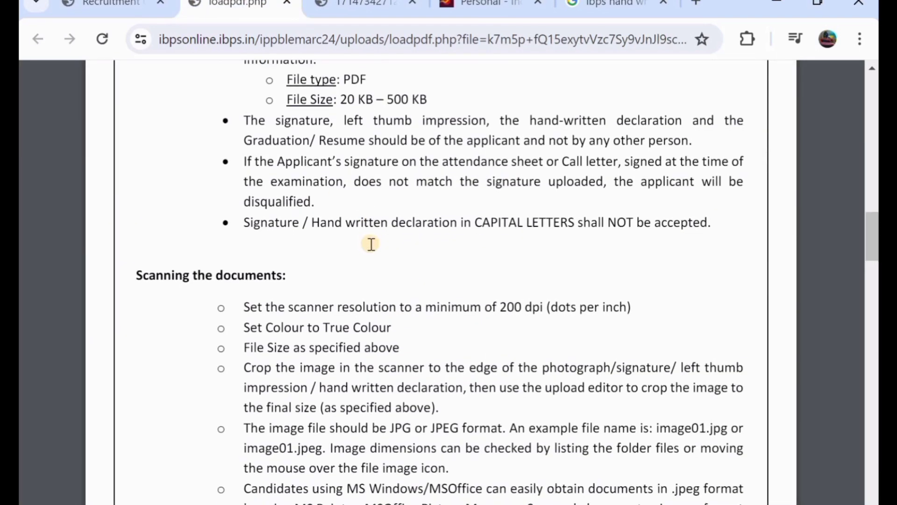
{"action": "scroll", "coordinate": [371, 244], "scroll_direction": "up", "scroll_amount": 4}
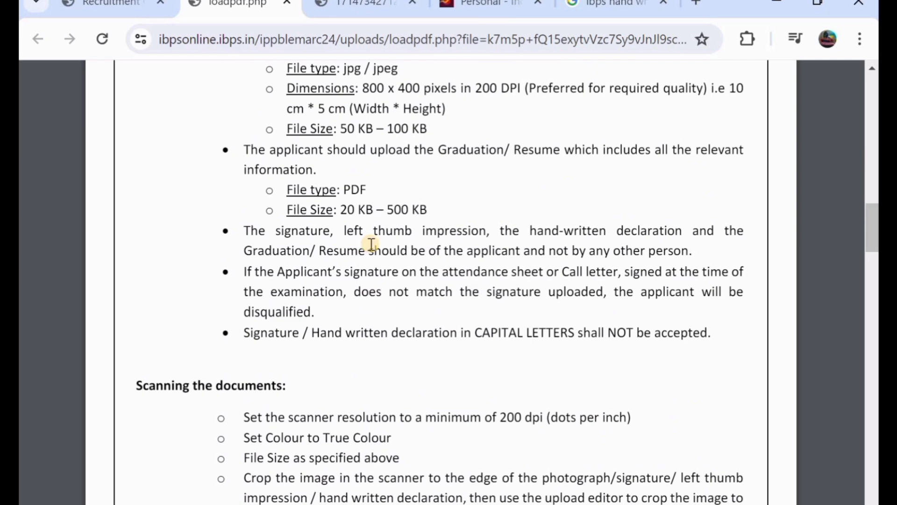
{"action": "scroll", "coordinate": [371, 243], "scroll_direction": "down", "scroll_amount": 1}
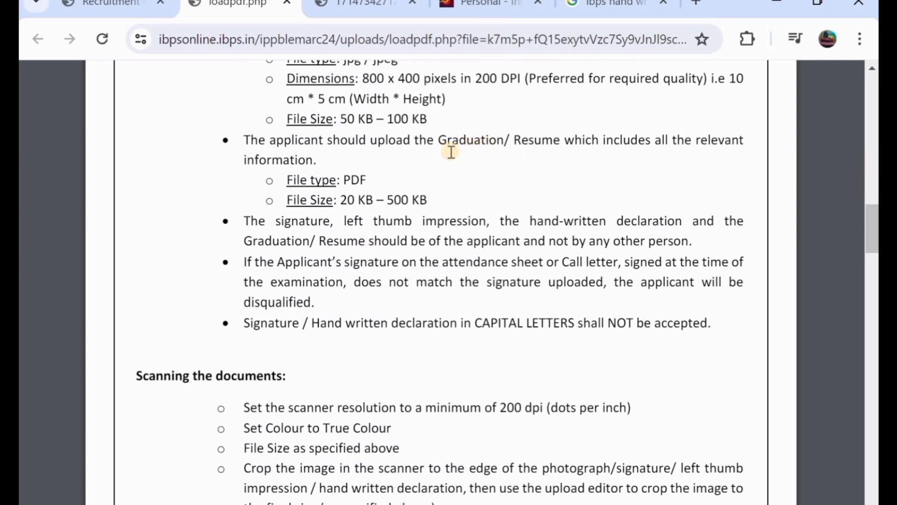
{"action": "left_click", "coordinate": [119, 7]}
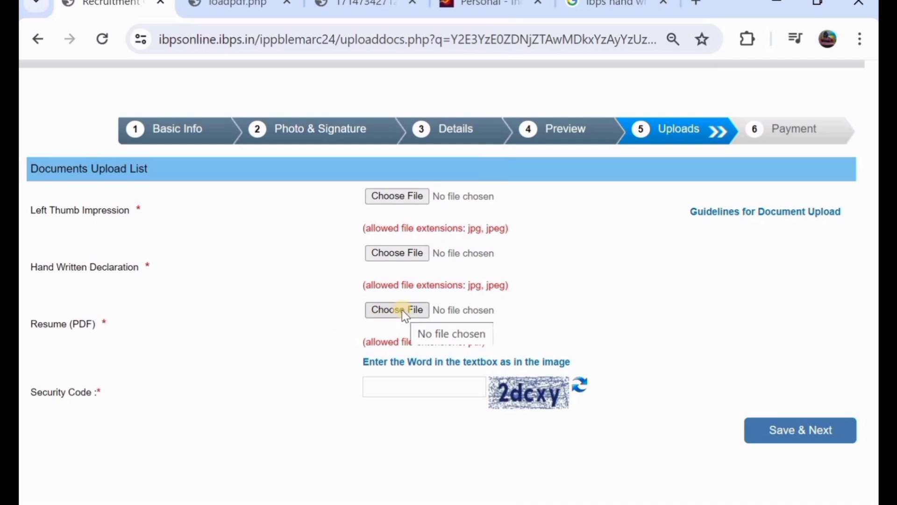
{"action": "scroll", "coordinate": [402, 323], "scroll_direction": "down", "scroll_amount": 1}
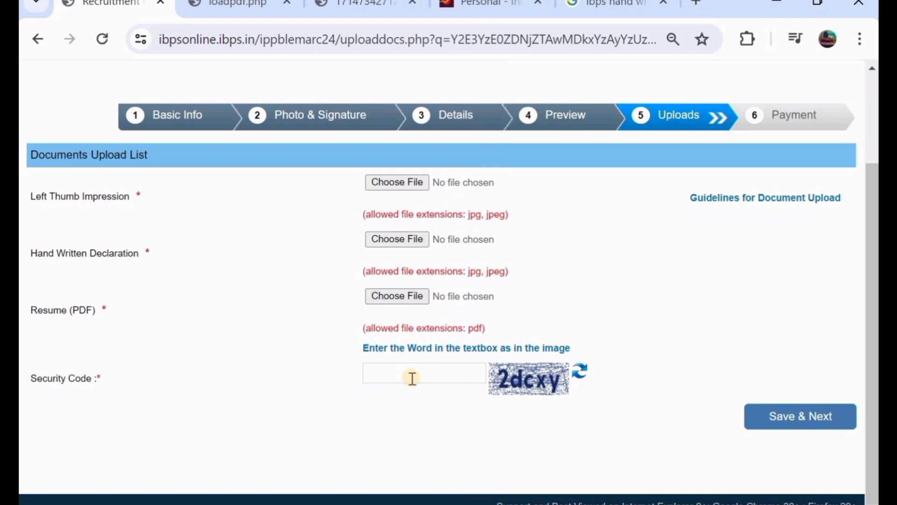
- Save the uploads, enter the captcha security code, and submit the ₹750.00 payment step
{"action": "left_click", "coordinate": [784, 418]}
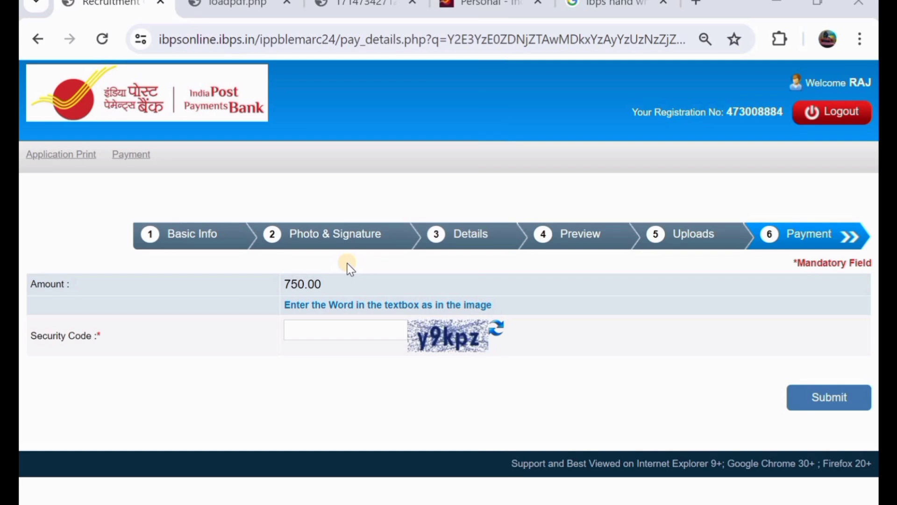
{"action": "left_click", "coordinate": [325, 331]}
{"action": "type", "text": "y9kp"}
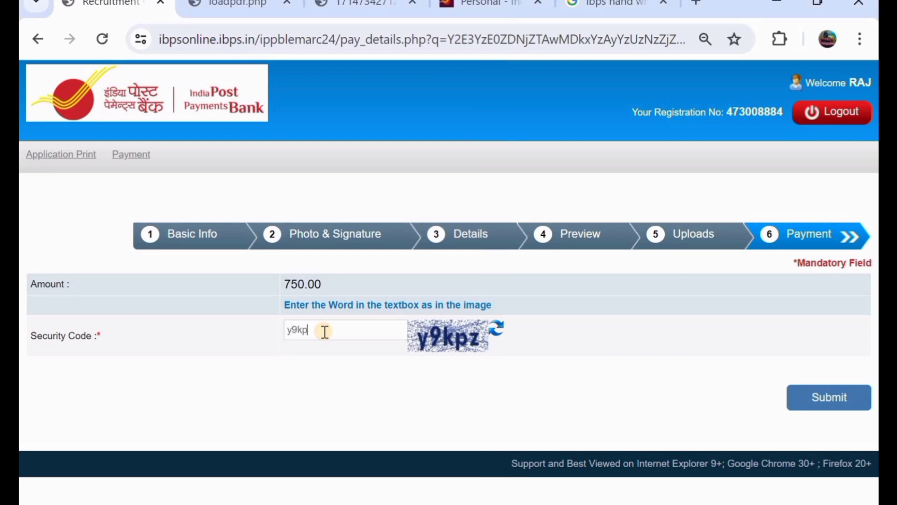
{"action": "type", "text": "z"}
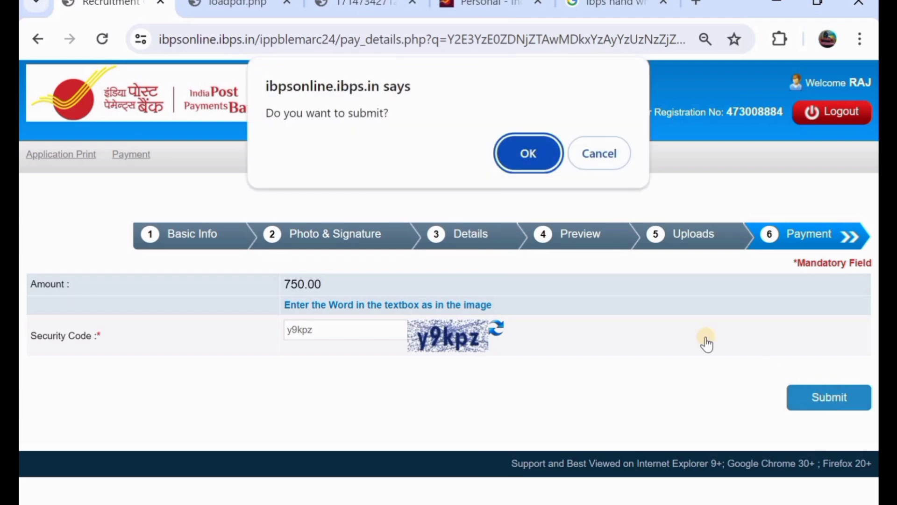
{"action": "left_click", "coordinate": [505, 152]}
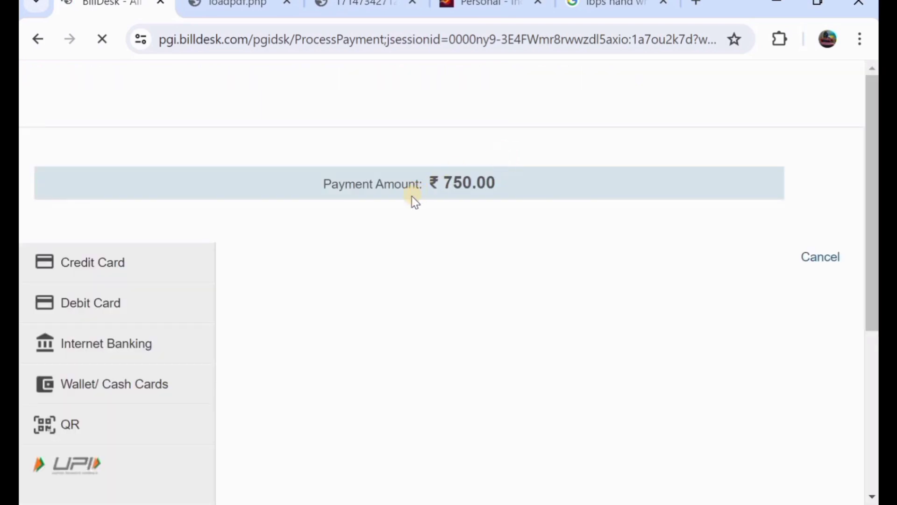
- Browse BillDesk's Debit Card, Internet Banking, Wallet/Cash Cards, QR and UPI options for ₹750.00
{"action": "scroll", "coordinate": [413, 201], "scroll_direction": "down", "scroll_amount": 1}
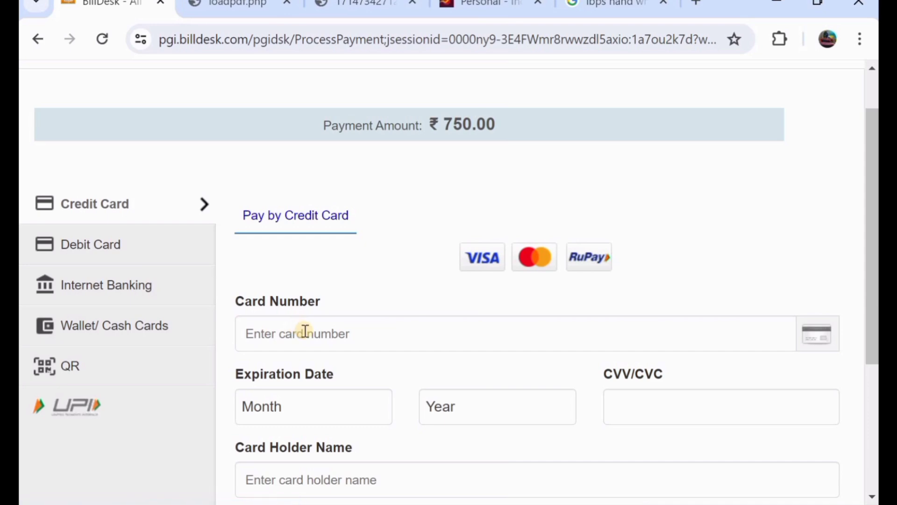
{"action": "scroll", "coordinate": [304, 332], "scroll_direction": "down", "scroll_amount": 1}
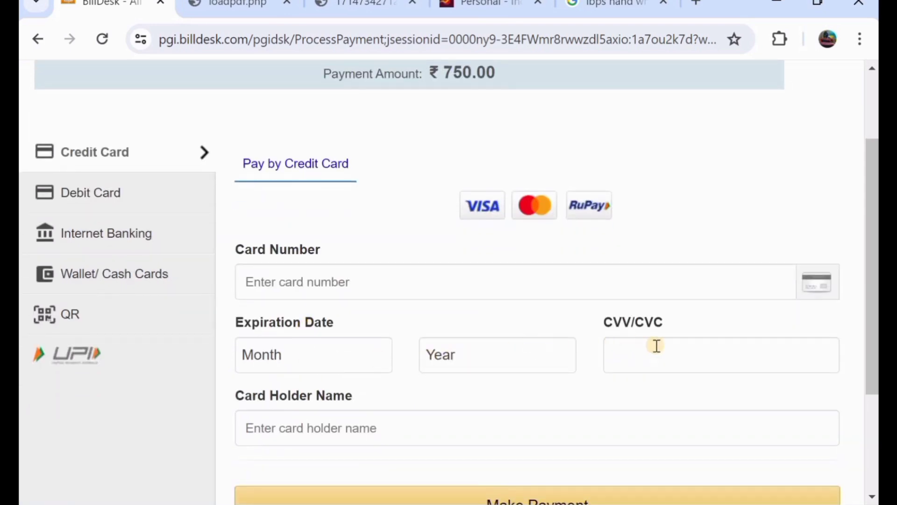
{"action": "scroll", "coordinate": [656, 346], "scroll_direction": "down", "scroll_amount": 1}
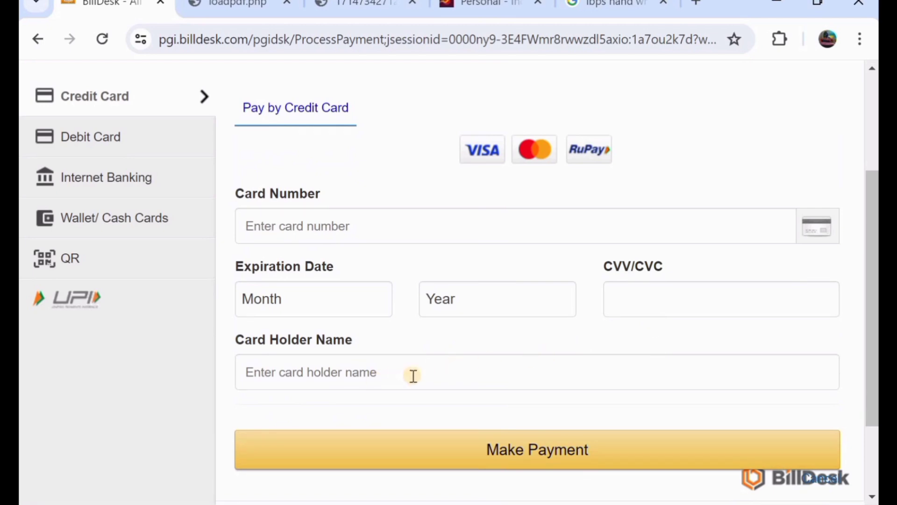
{"action": "scroll", "coordinate": [411, 381], "scroll_direction": "down", "scroll_amount": 1}
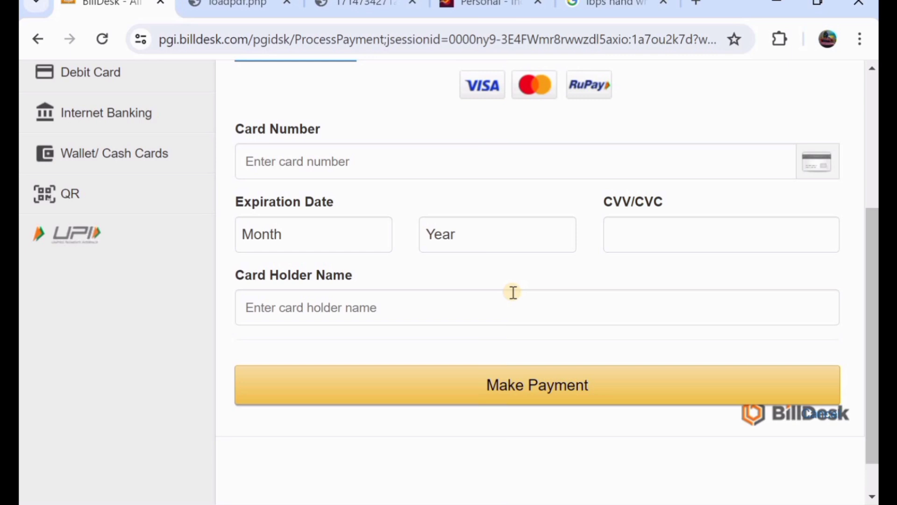
{"action": "scroll", "coordinate": [513, 293], "scroll_direction": "up", "scroll_amount": 2}
{"action": "left_click", "coordinate": [92, 208]}
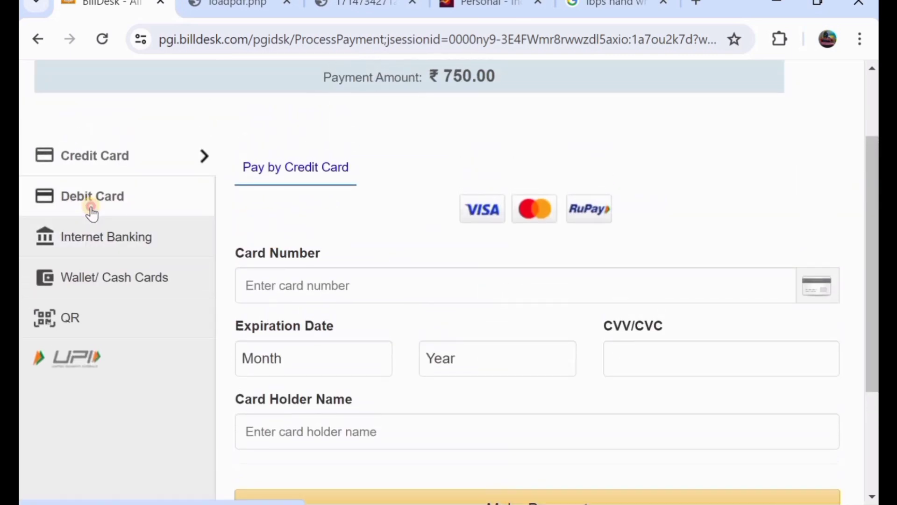
{"action": "left_click", "coordinate": [94, 247]}
{"action": "left_click", "coordinate": [103, 276]}
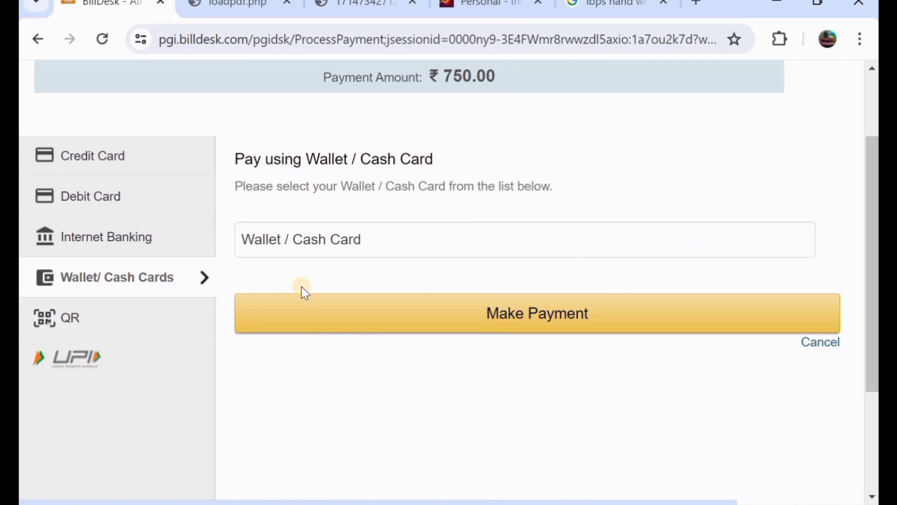
{"action": "left_click", "coordinate": [130, 317]}
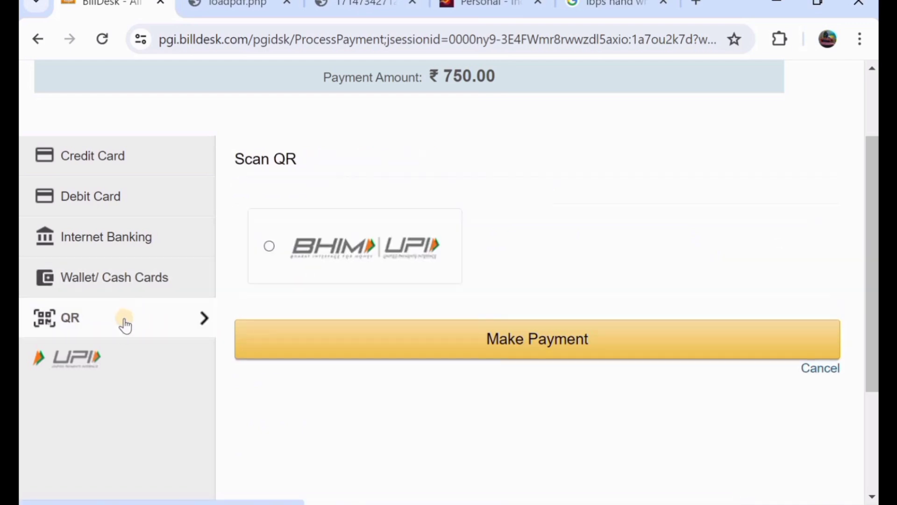
{"action": "left_click", "coordinate": [117, 360]}
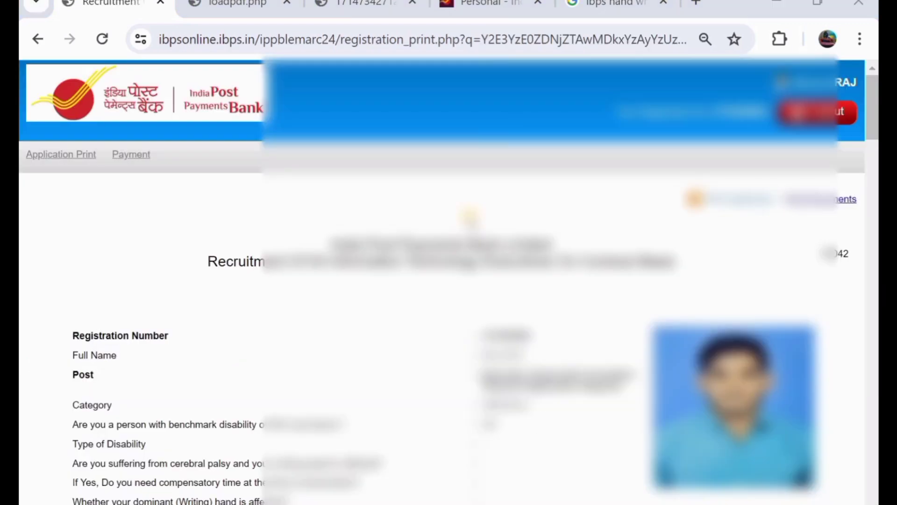
- Review the full registration print page, then switch to the ippbonline.com tab
{"action": "scroll", "coordinate": [448, 280], "scroll_direction": "down", "scroll_amount": 1}
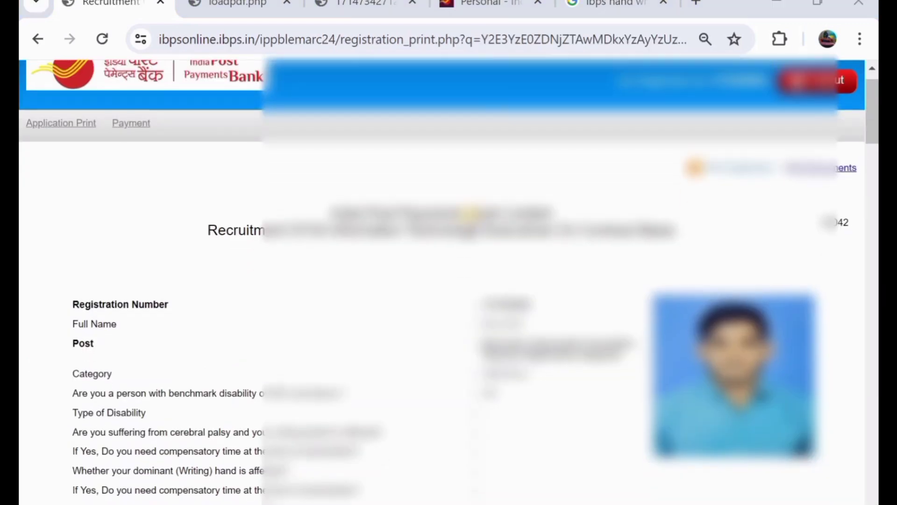
{"action": "scroll", "coordinate": [449, 281], "scroll_direction": "down", "scroll_amount": 8}
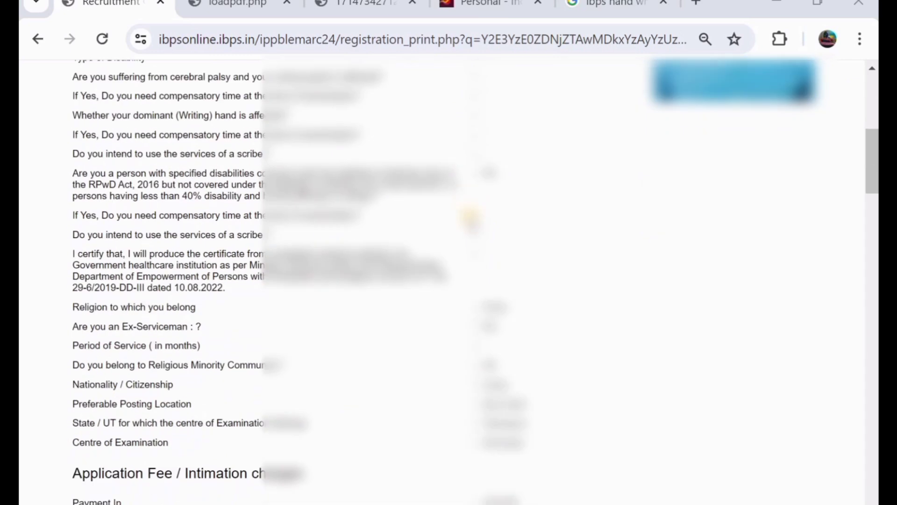
{"action": "scroll", "coordinate": [470, 216], "scroll_direction": "down", "scroll_amount": 14}
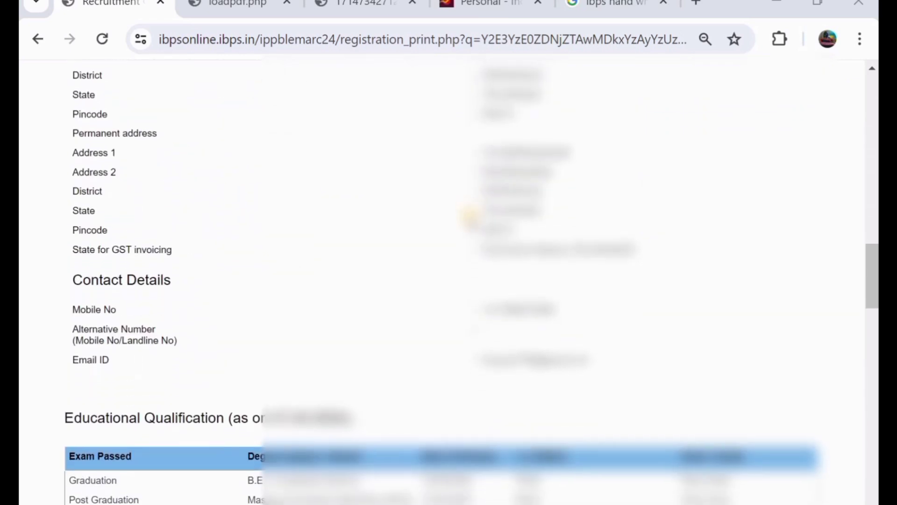
{"action": "scroll", "coordinate": [470, 216], "scroll_direction": "up", "scroll_amount": 20}
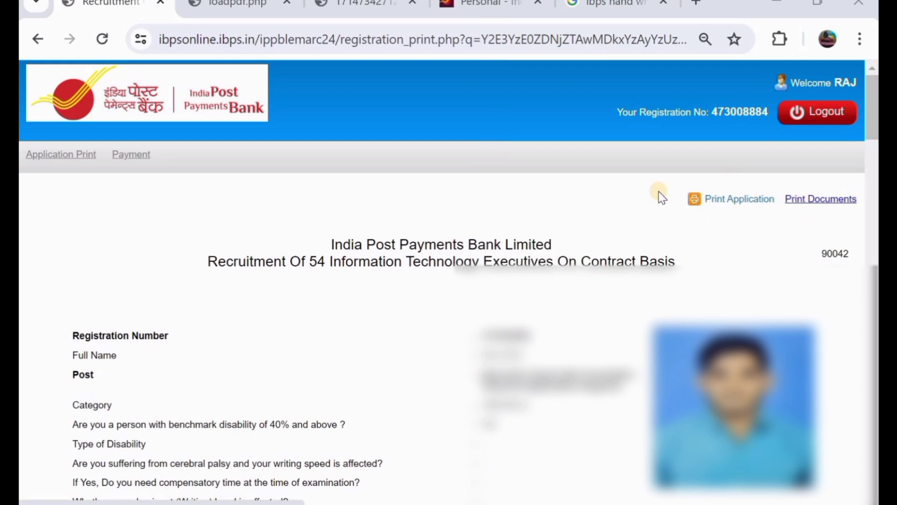
{"action": "scroll", "coordinate": [502, 239], "scroll_direction": "down", "scroll_amount": 6}
{"action": "scroll", "coordinate": [503, 241], "scroll_direction": "down", "scroll_amount": 15}
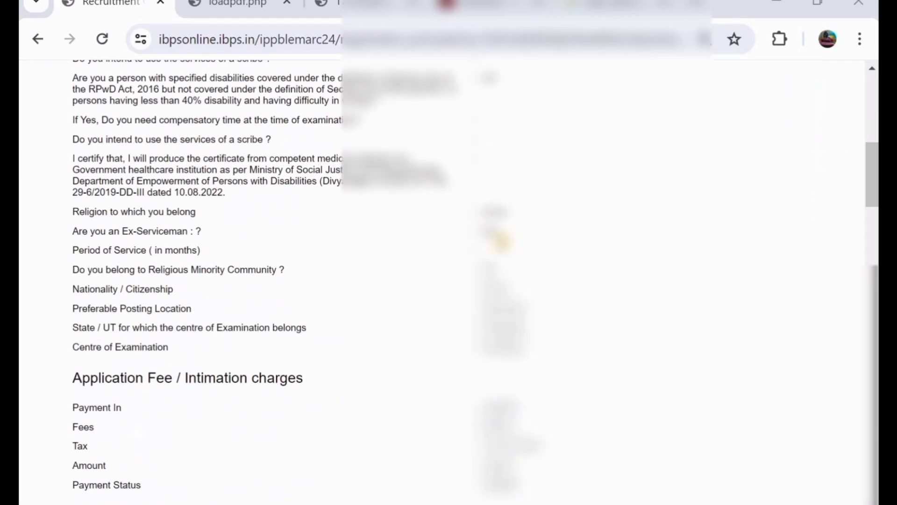
{"action": "scroll", "coordinate": [503, 241], "scroll_direction": "down", "scroll_amount": 7}
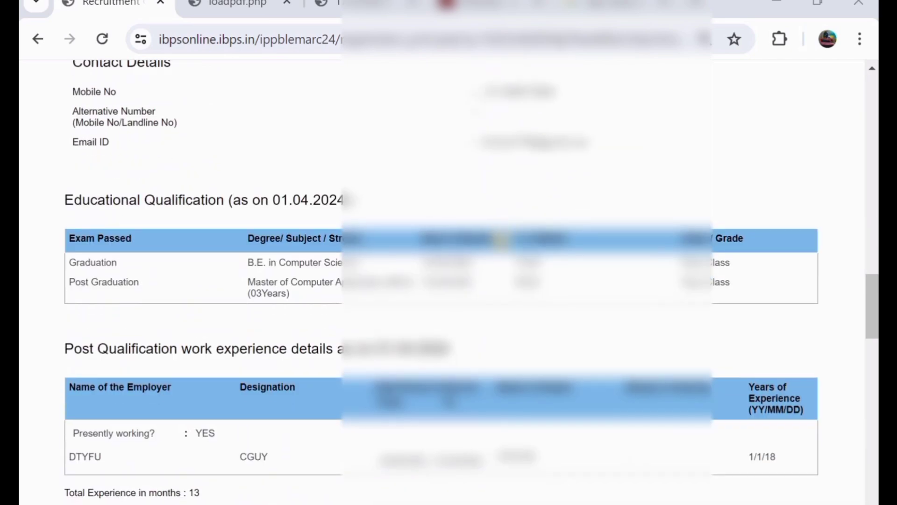
{"action": "scroll", "coordinate": [501, 241], "scroll_direction": "up", "scroll_amount": 3}
{"action": "scroll", "coordinate": [502, 242], "scroll_direction": "down", "scroll_amount": 15}
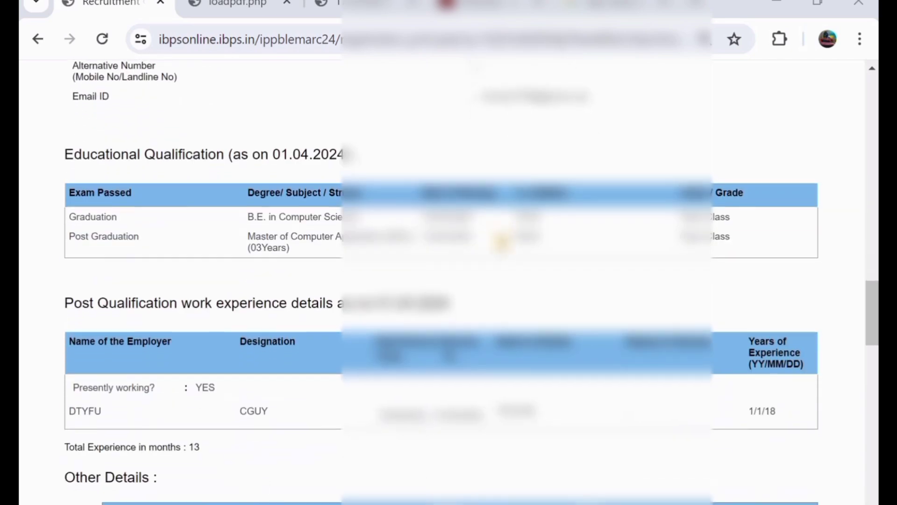
{"action": "scroll", "coordinate": [502, 242], "scroll_direction": "up", "scroll_amount": 2}
{"action": "scroll", "coordinate": [502, 242], "scroll_direction": "up", "scroll_amount": 20}
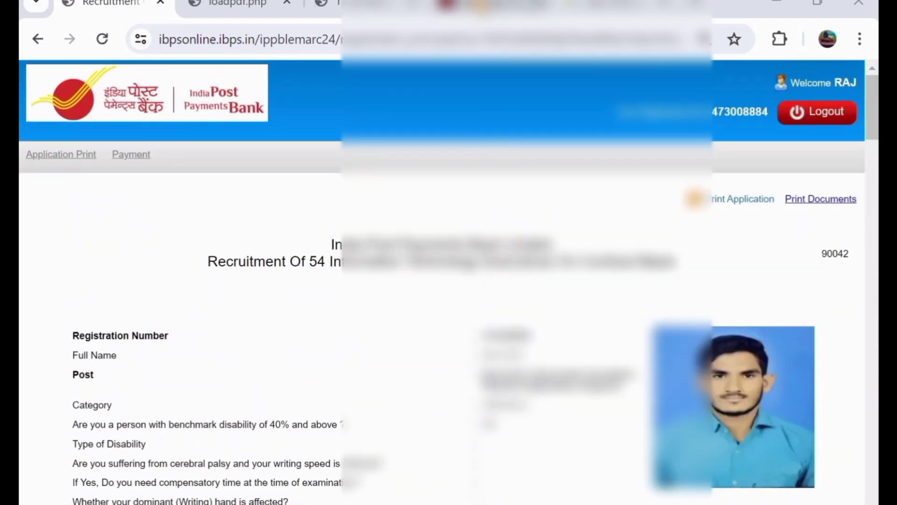
{"action": "left_click", "coordinate": [481, 4]}
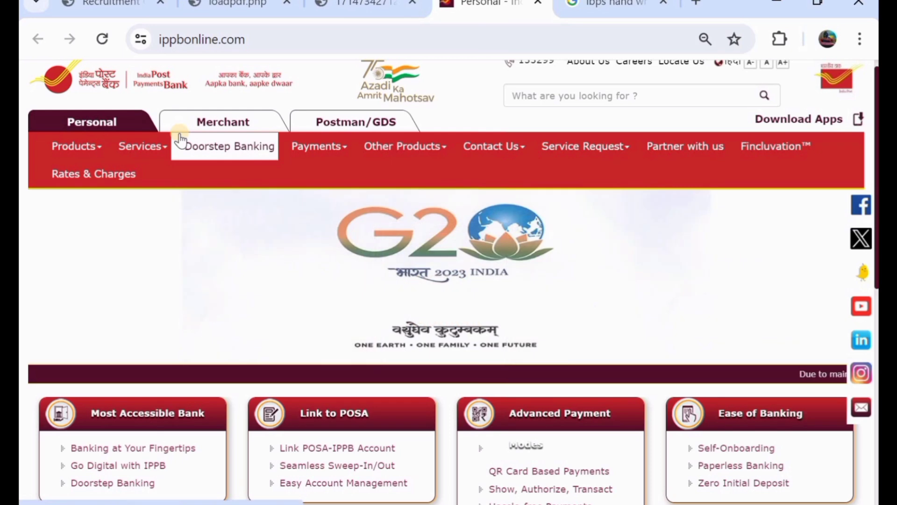
{"action": "mouse_move", "coordinate": [333, 152]}
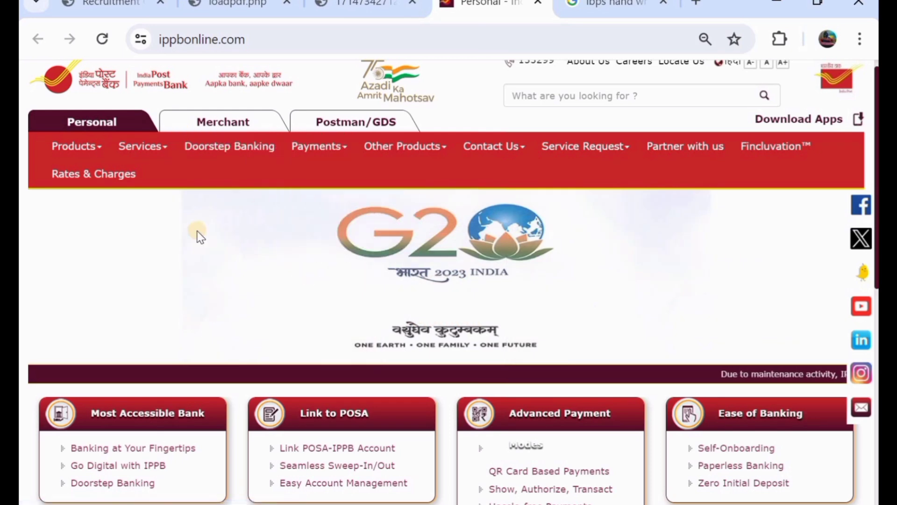
{"action": "scroll", "coordinate": [199, 236], "scroll_direction": "down", "scroll_amount": 2}
{"action": "scroll", "coordinate": [200, 235], "scroll_direction": "down", "scroll_amount": 5}
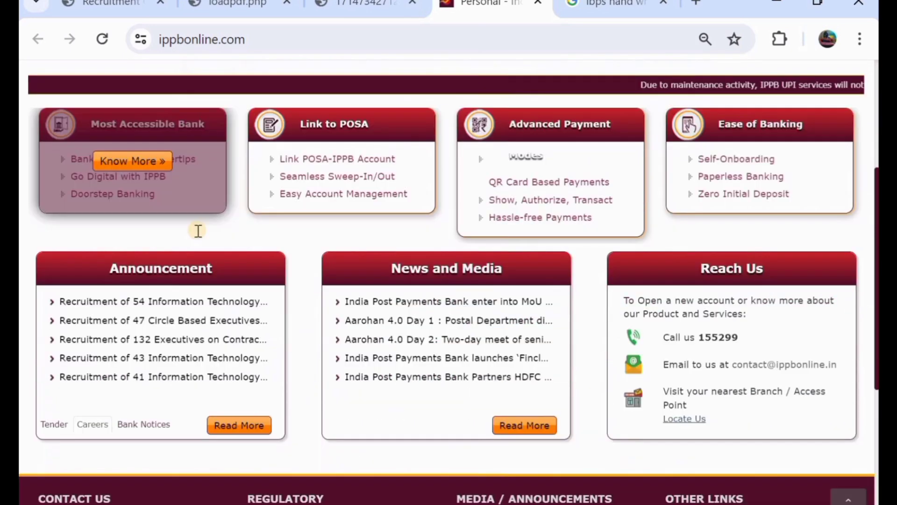
{"action": "scroll", "coordinate": [197, 229], "scroll_direction": "up", "scroll_amount": 7}
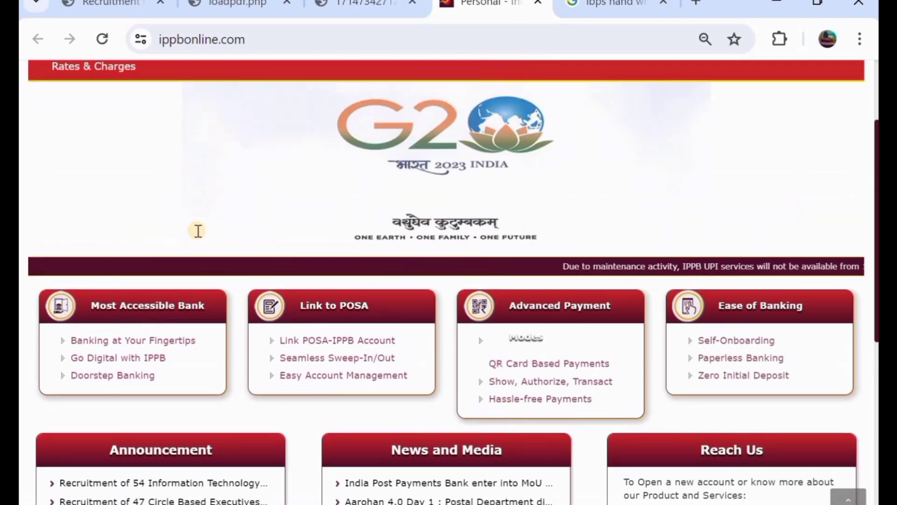